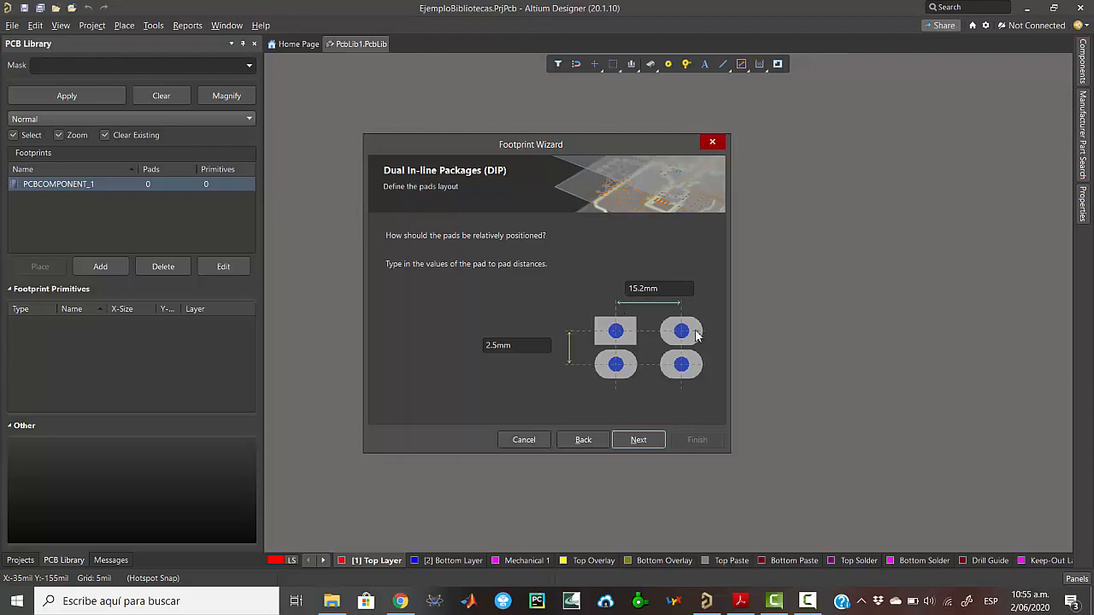
Step: Consult the datasheet's 0.4" lead spacing drawing and set the distance between the two pad columns to 10.16 mm
key(alt+Tab)
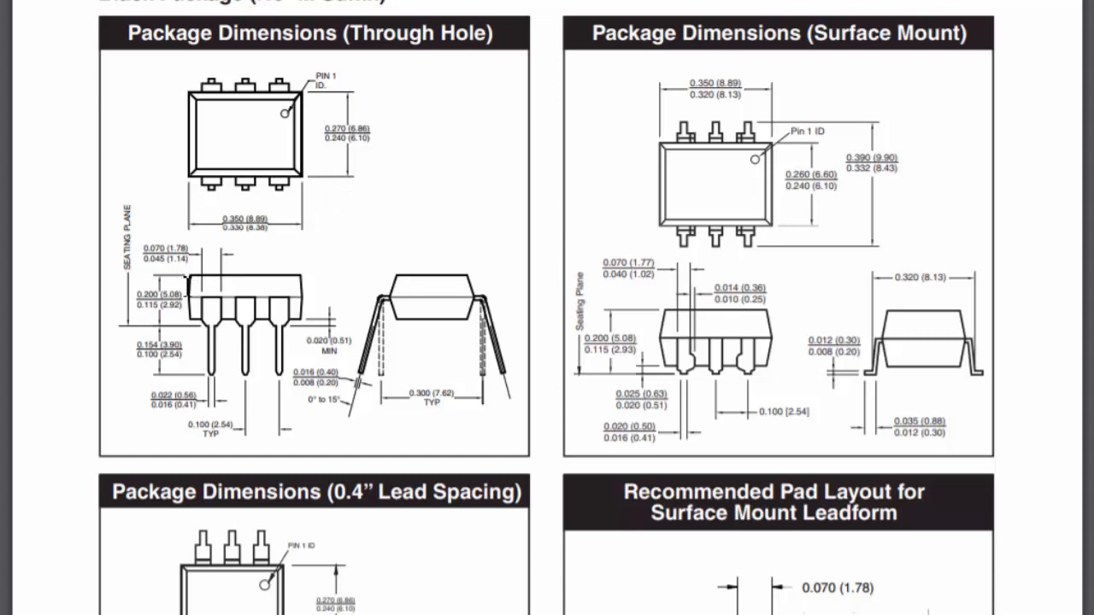
scroll(214, 272, down, 3)
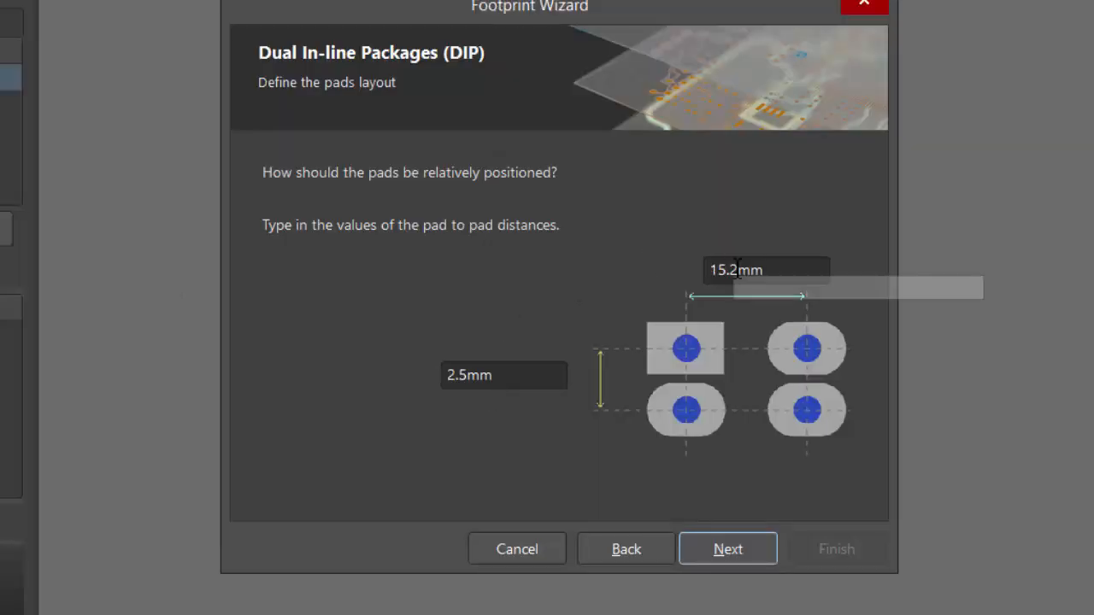
click(738, 269)
text(10.)
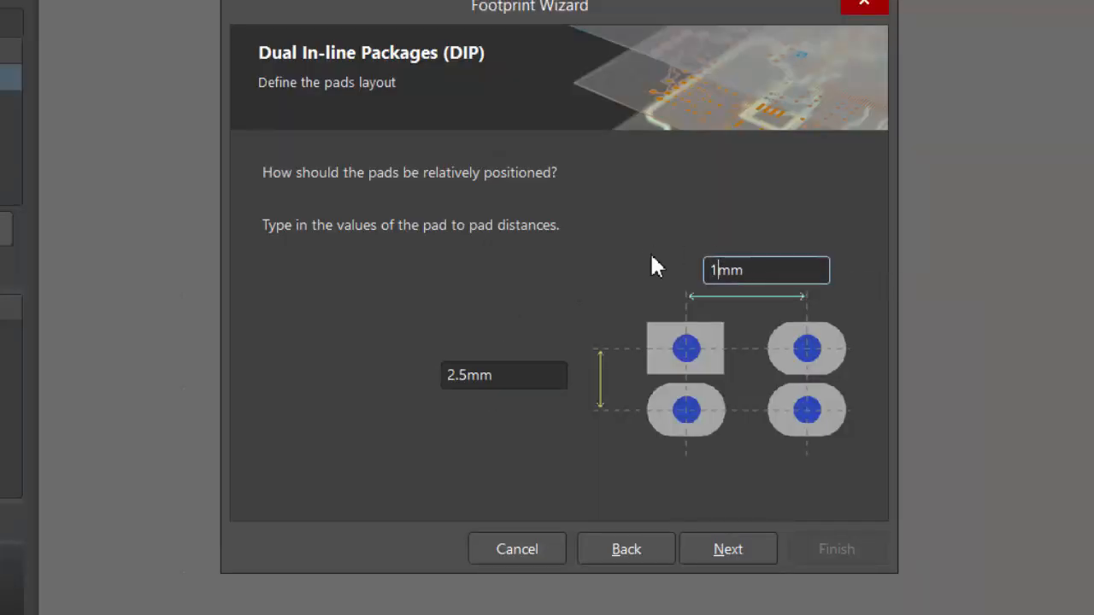
text(16)
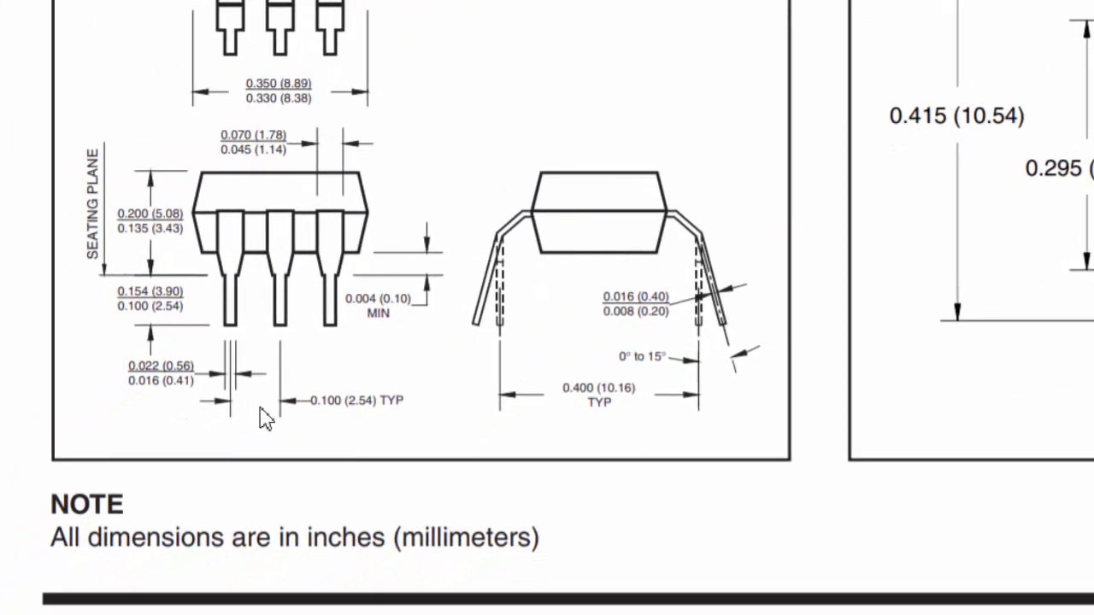
Step: Check the pin pitch in the datasheet, set the vertical pad-to-pad distance to 2.54 mm and accept the pads layout
key(alt+Tab)
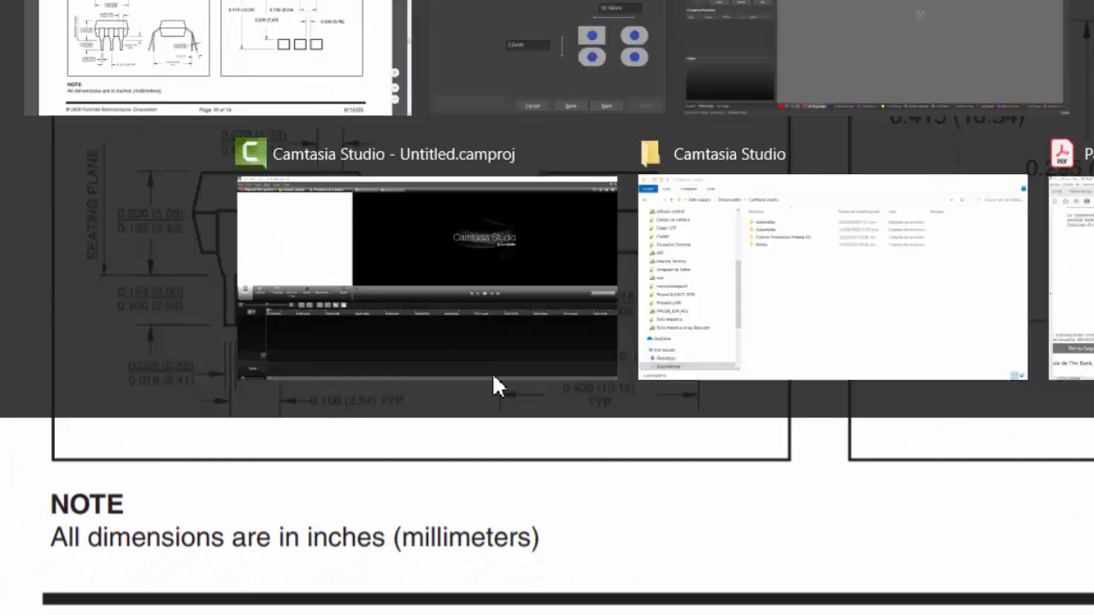
click(751, 243)
key(ctrl+a)
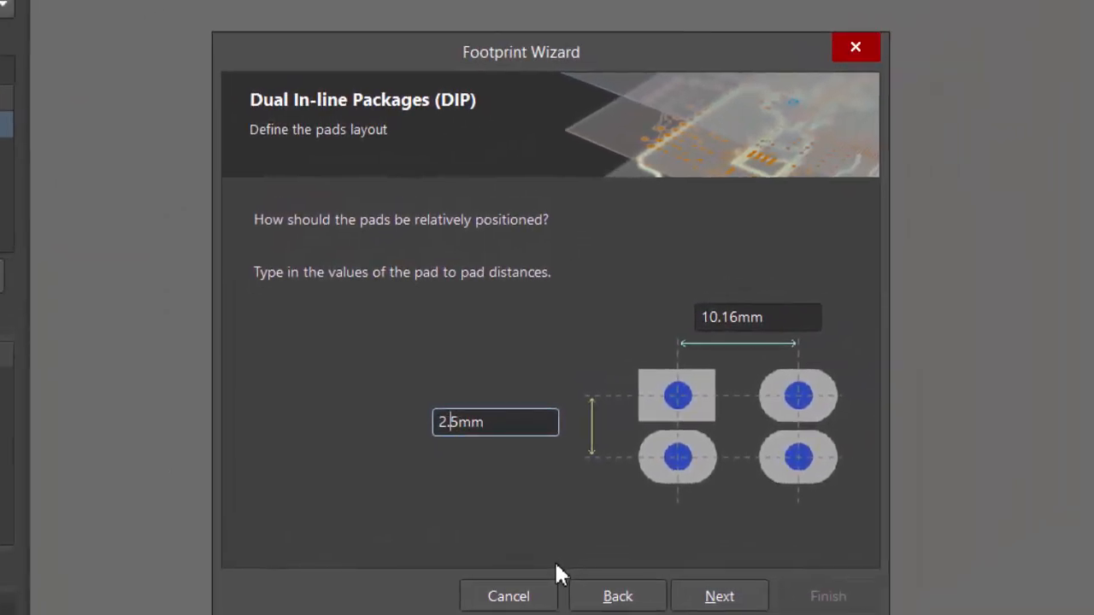
text(4)
click(717, 599)
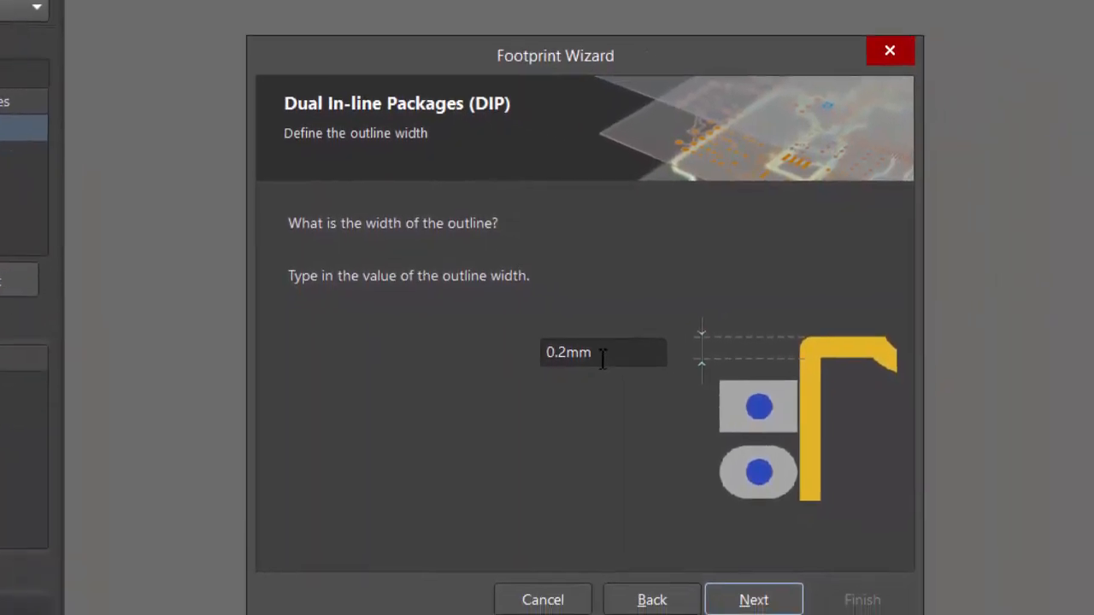
Step: Accept the 0.2 mm outline width and set the total number of pads to 6
click(696, 589)
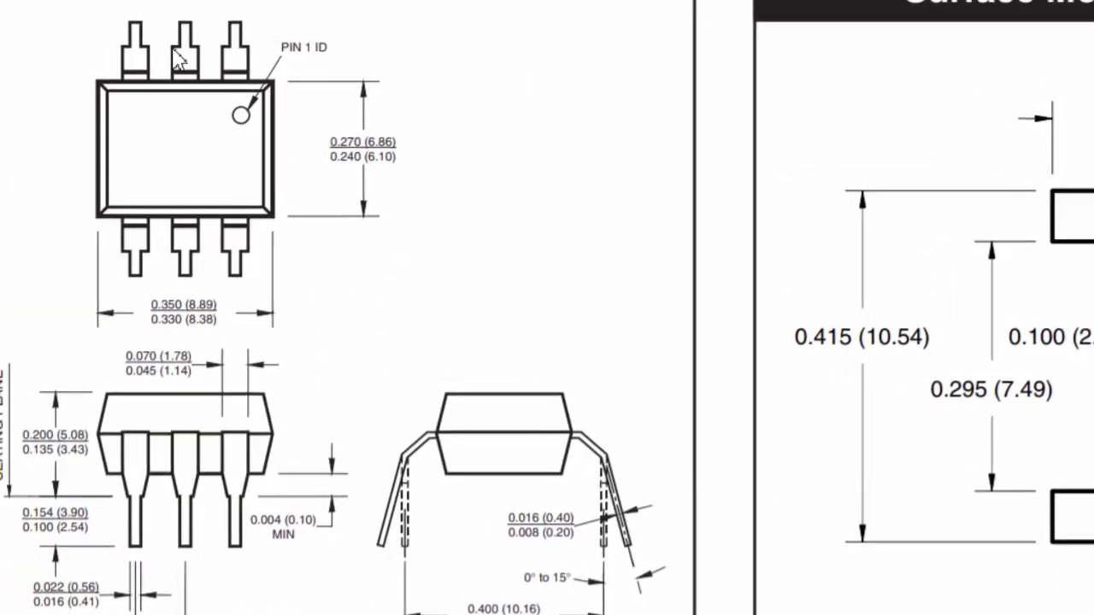
key(alt+Tab)
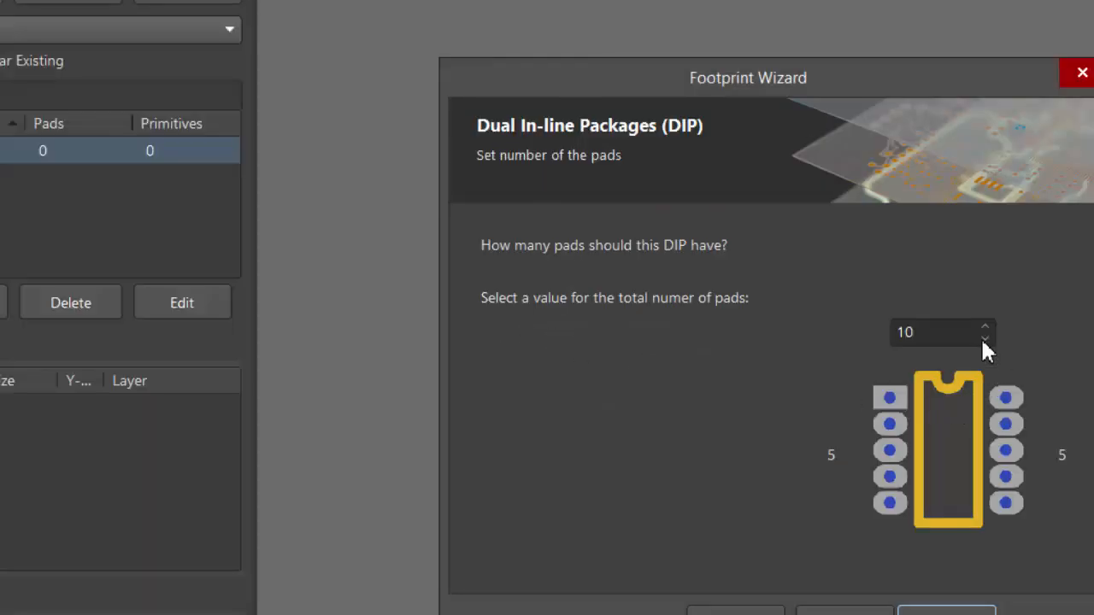
click(984, 339)
click(985, 339)
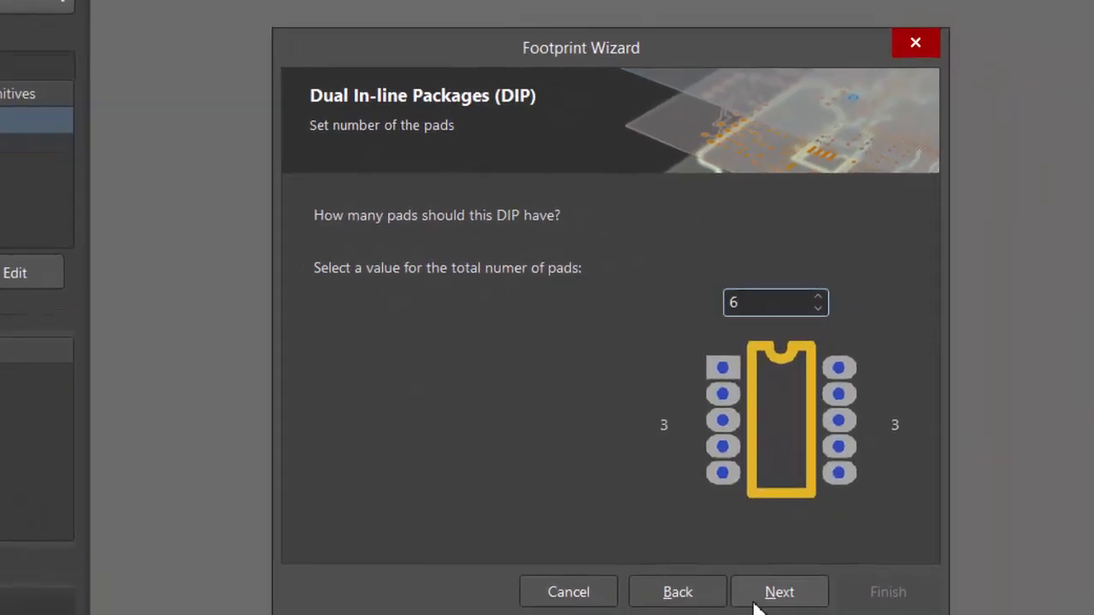
click(782, 594)
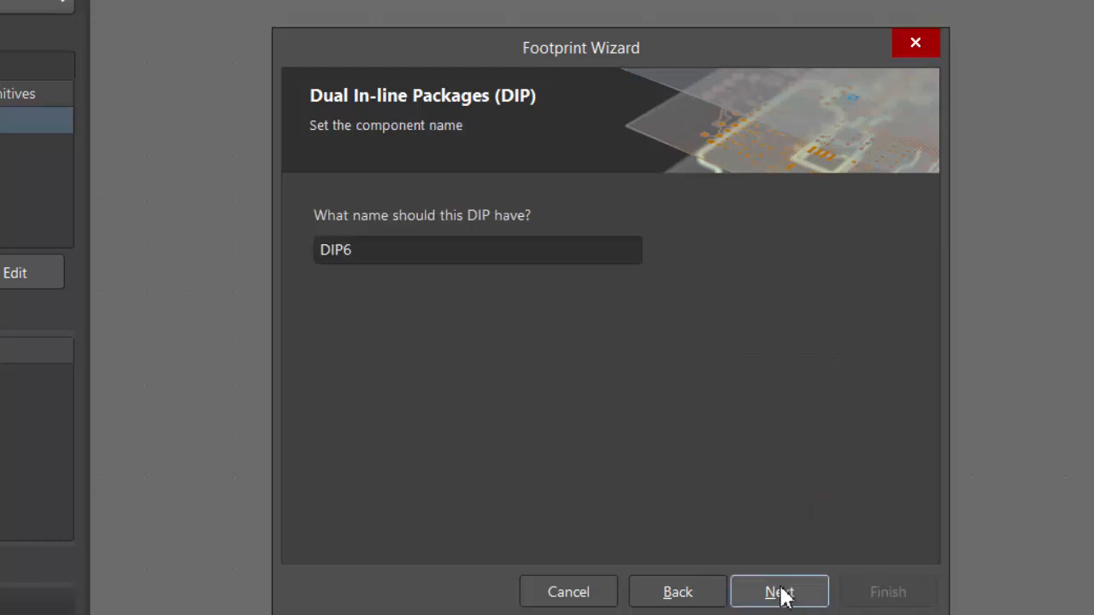
Step: Name the DIP footprint 4N25 and finish the Footprint Wizard
click(461, 248)
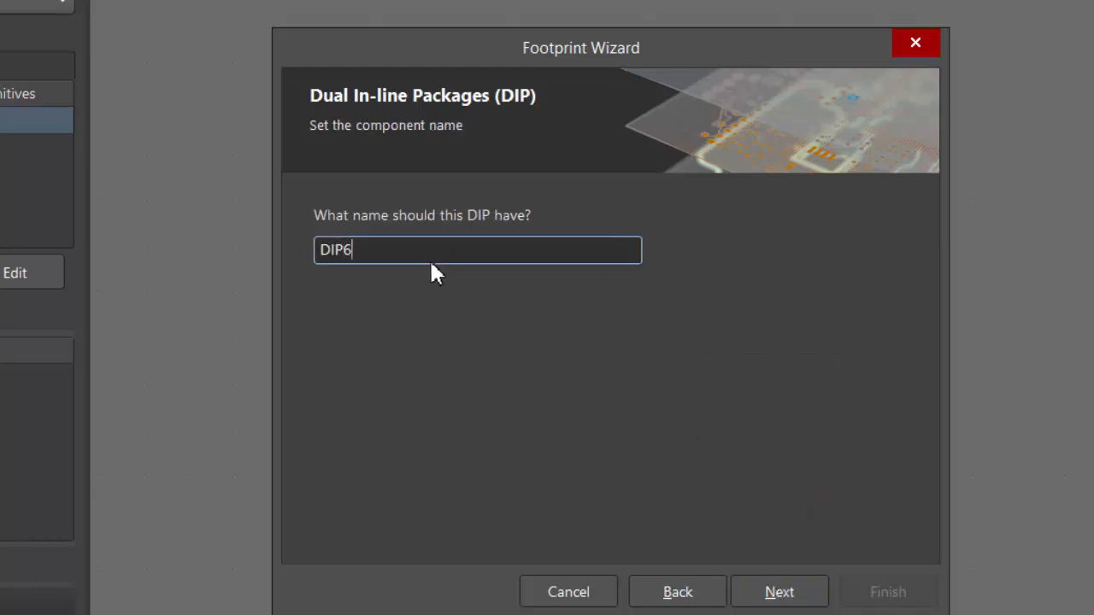
double_click(419, 249)
click(418, 250)
click(750, 591)
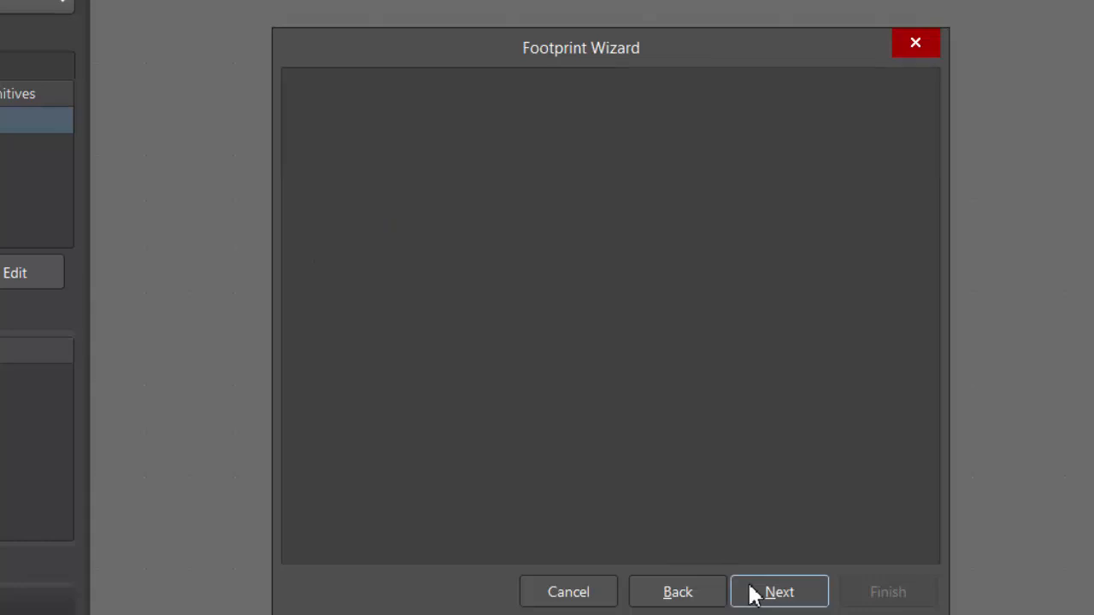
click(859, 599)
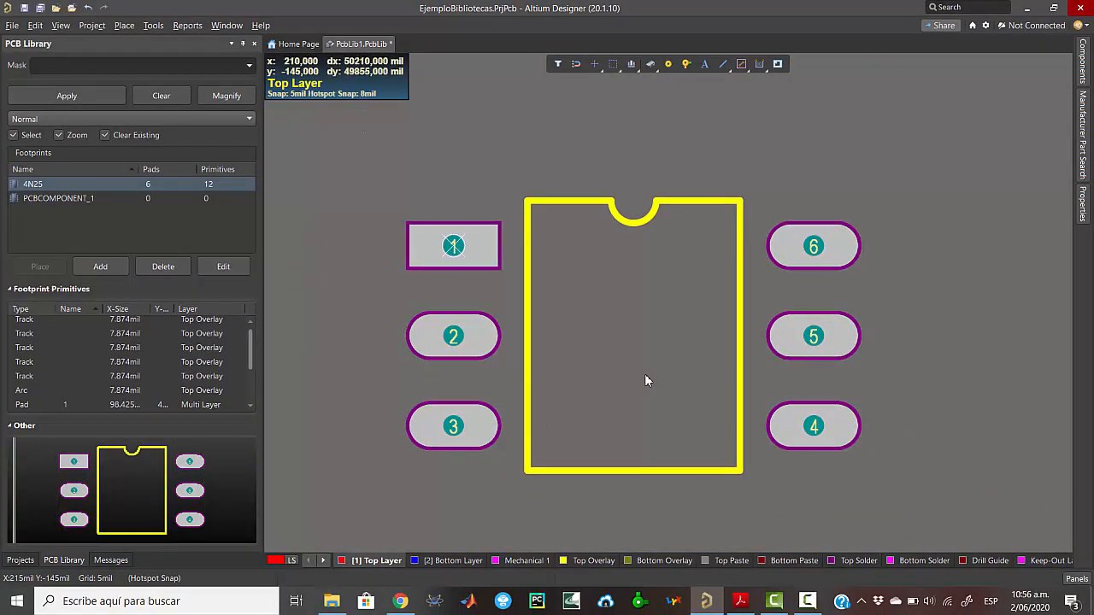
Step: Inspect the 4N25 footprint in the 3D view and return to the 2D layout
key(3)
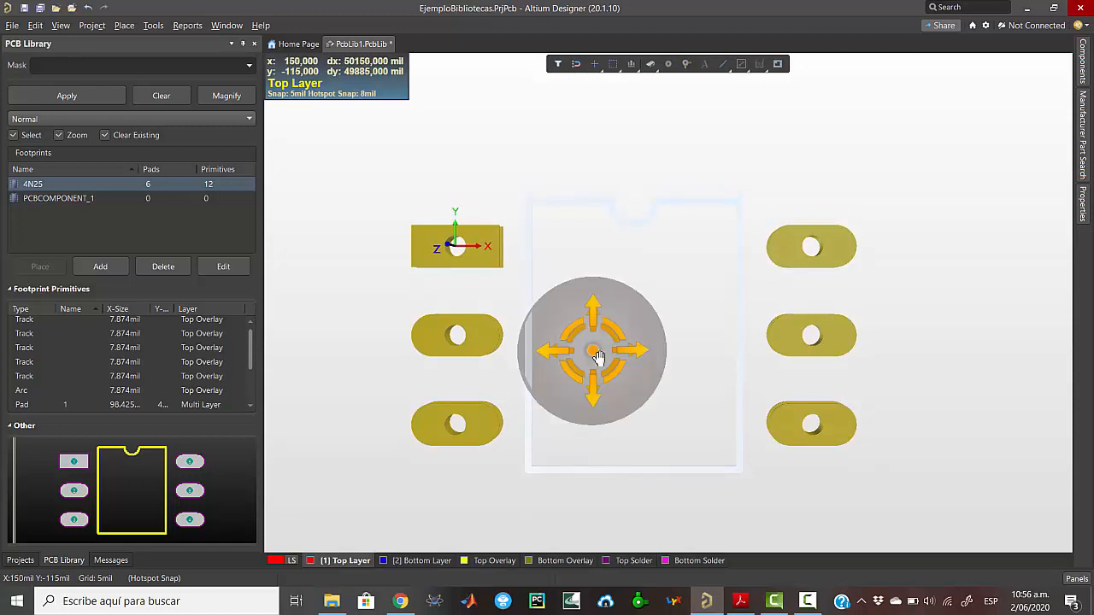
mouse_move(598, 362)
shift+right_down()
mouse_move(762, 371)
mouse_move(786, 344)
mouse_move(540, 338)
mouse_move(416, 386)
mouse_move(411, 283)
mouse_move(454, 339)
mouse_move(535, 341)
mouse_move(586, 367)
mouse_move(559, 302)
mouse_move(623, 367)
mouse_move(598, 364)
shift+right_up()
key(2)
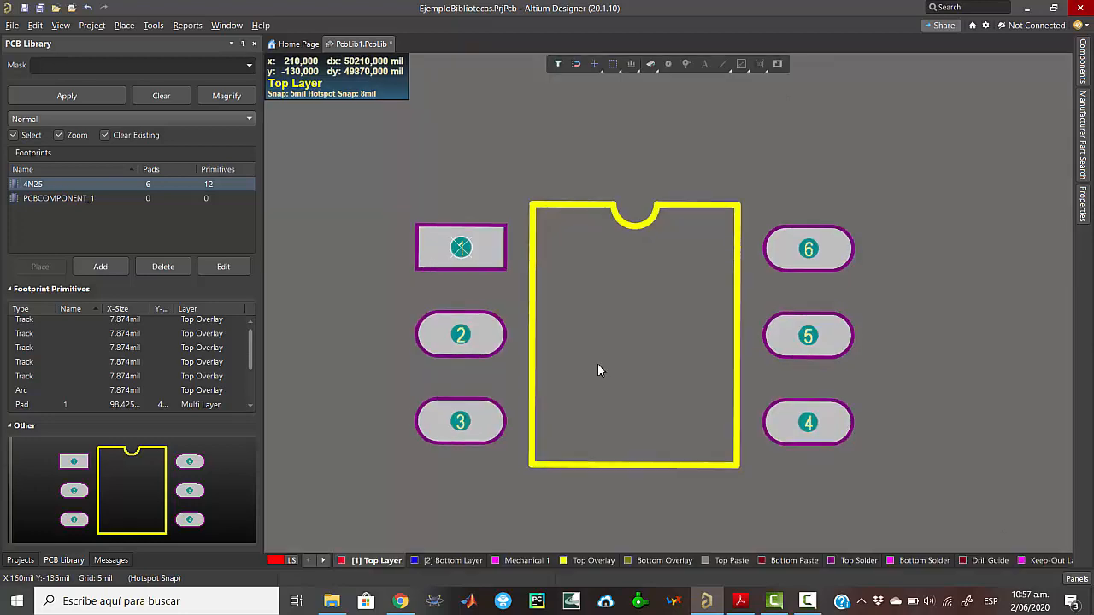
Step: Place a rectangular extruded 3D body on the footprint, tracing the four inner corners of the yellow outline
click(650, 64)
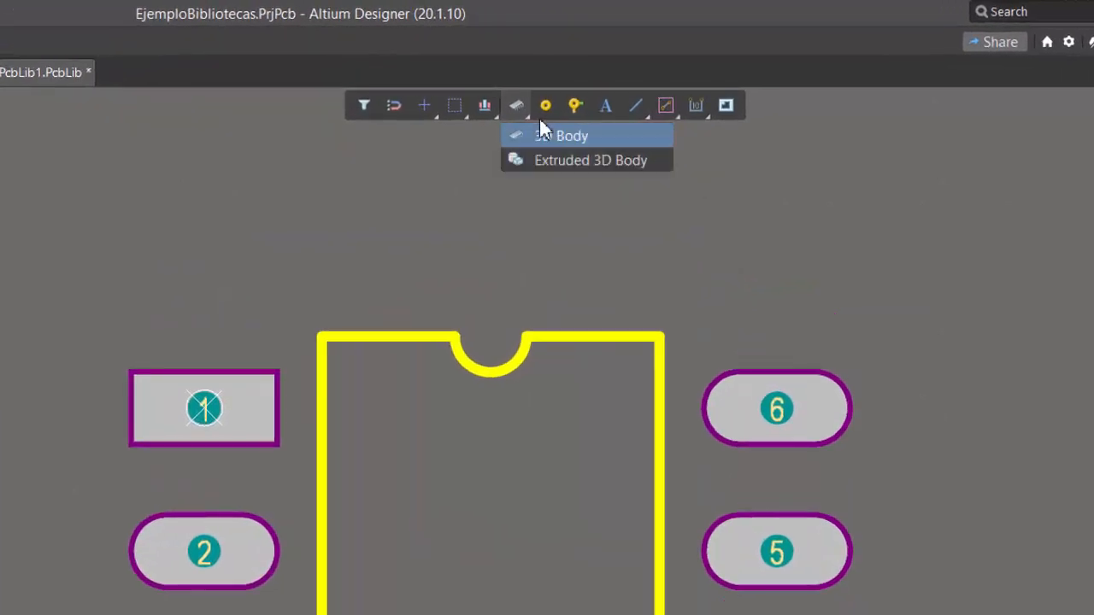
click(349, 479)
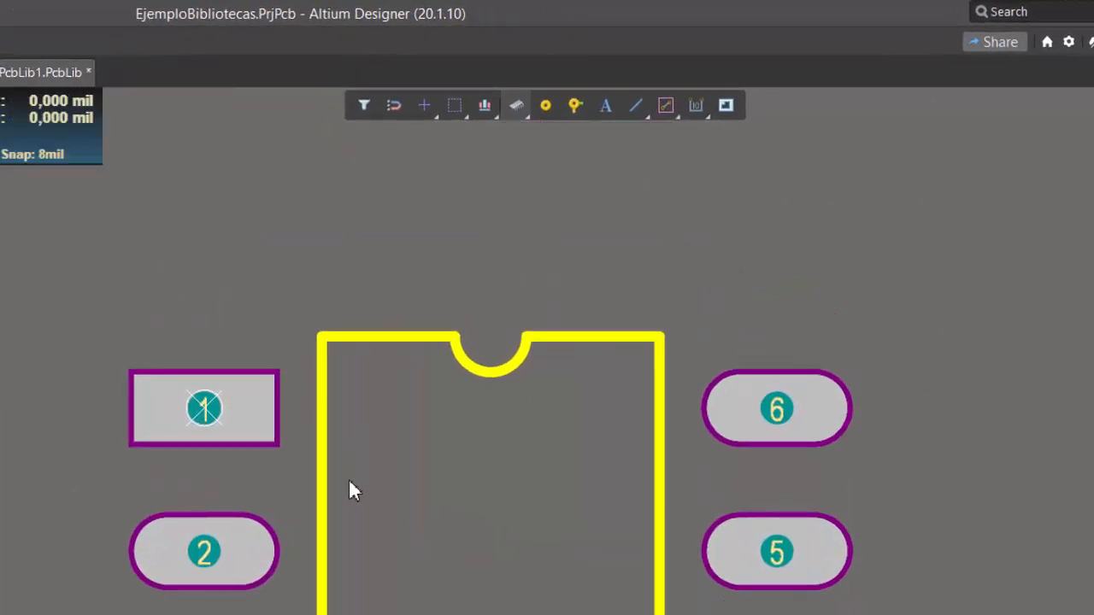
click(516, 106)
click(530, 159)
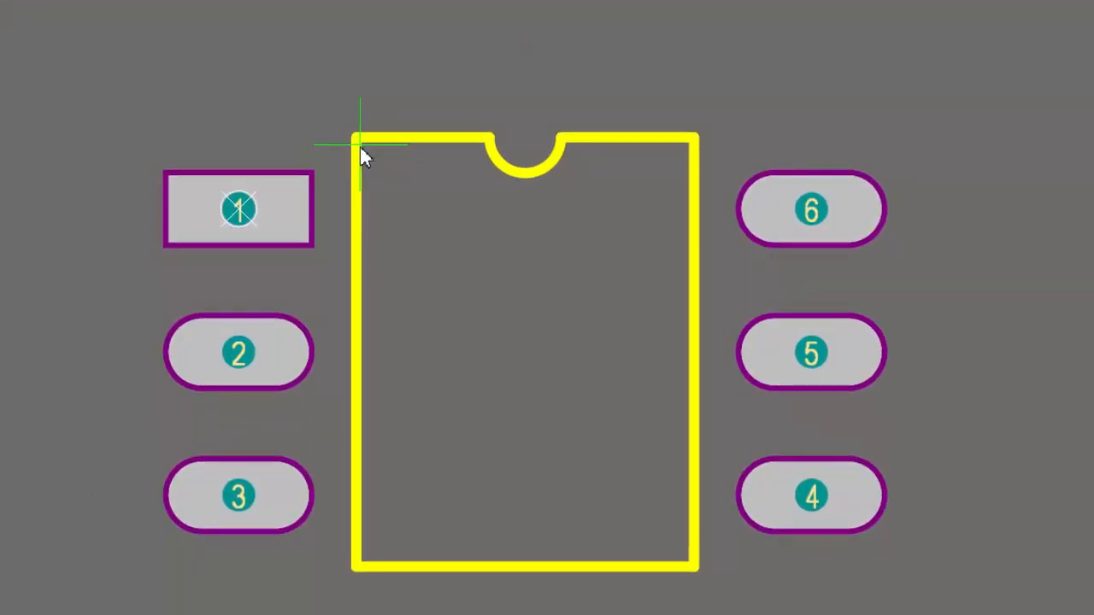
click(360, 146)
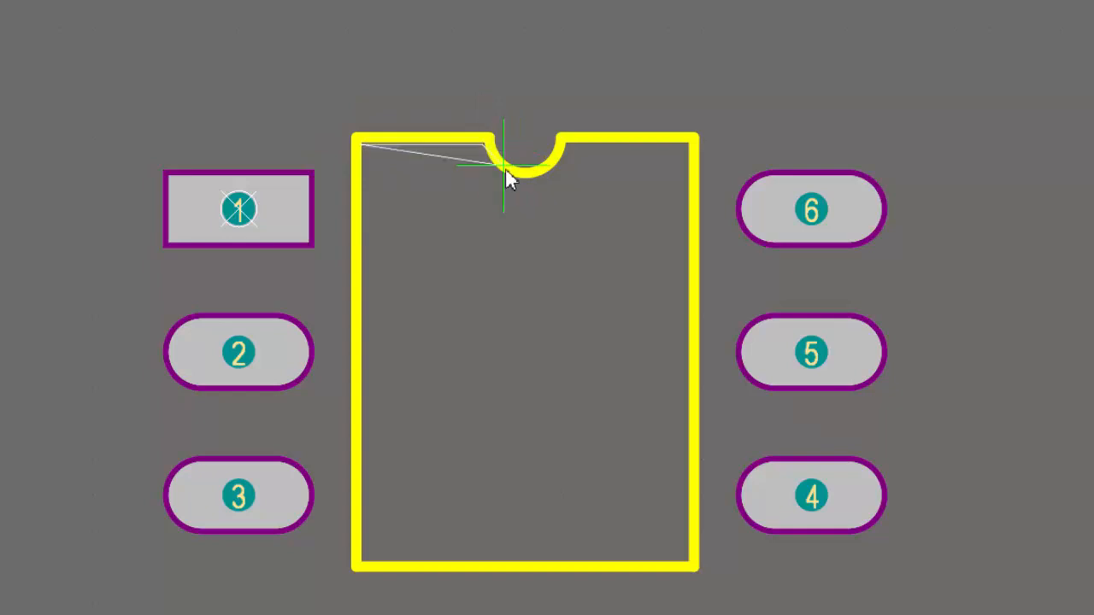
click(685, 153)
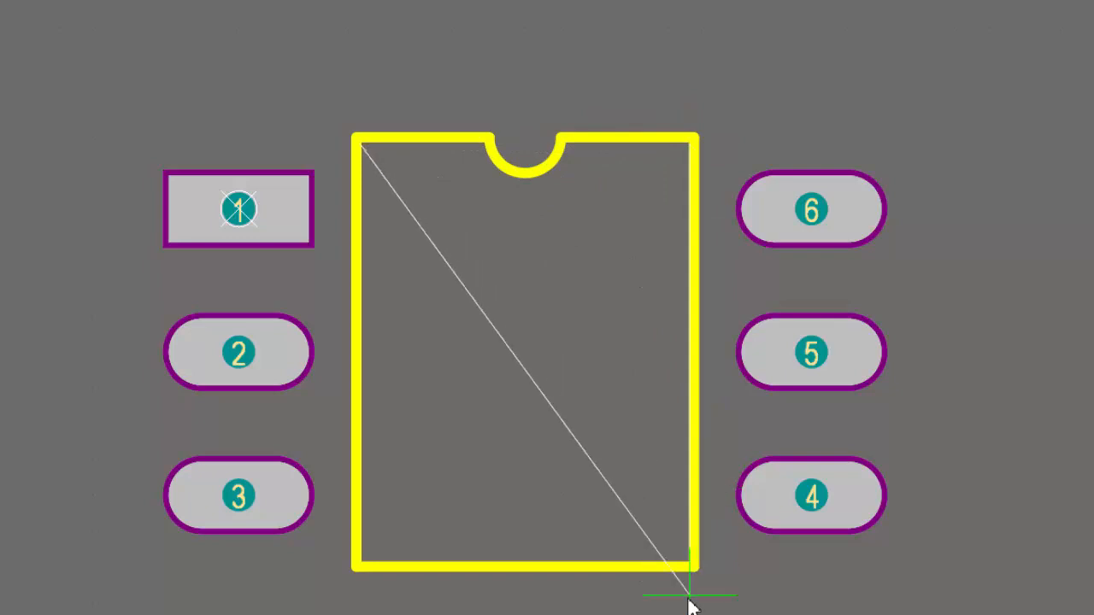
click(689, 564)
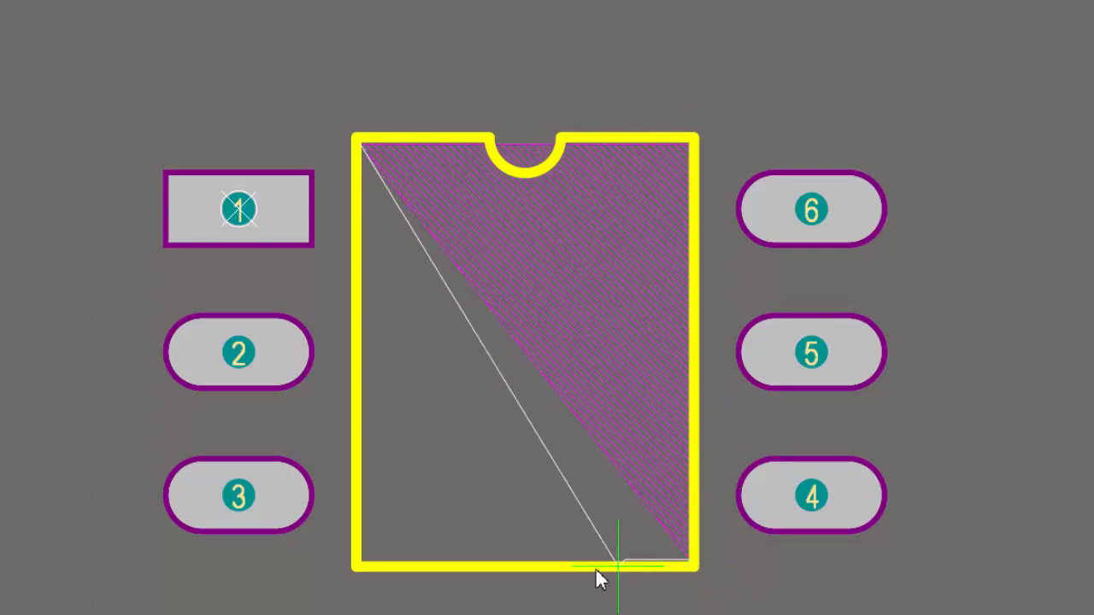
click(359, 563)
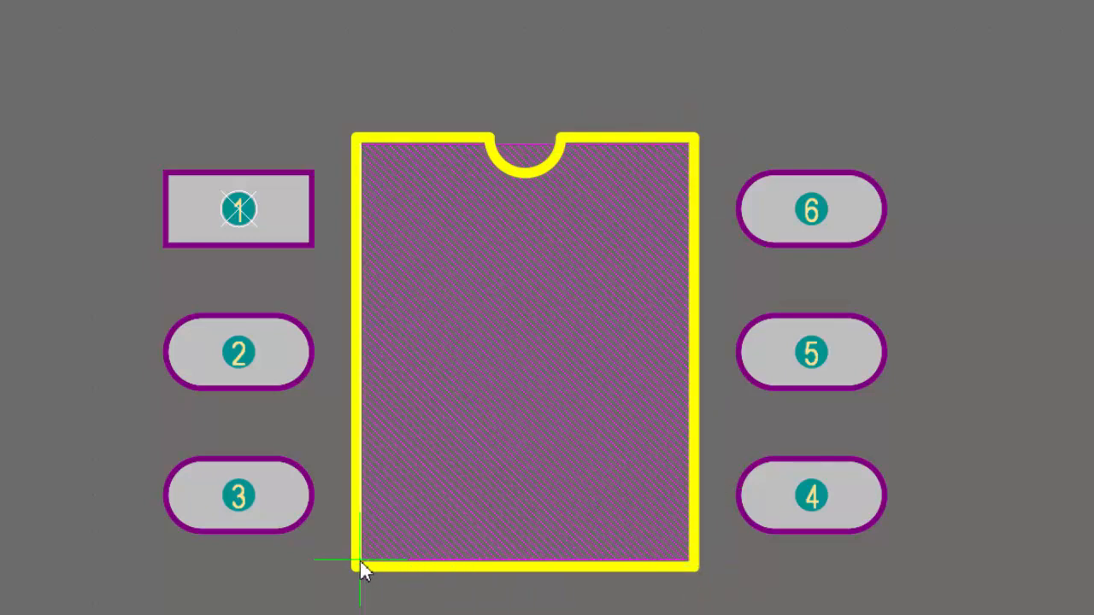
right_click(364, 145)
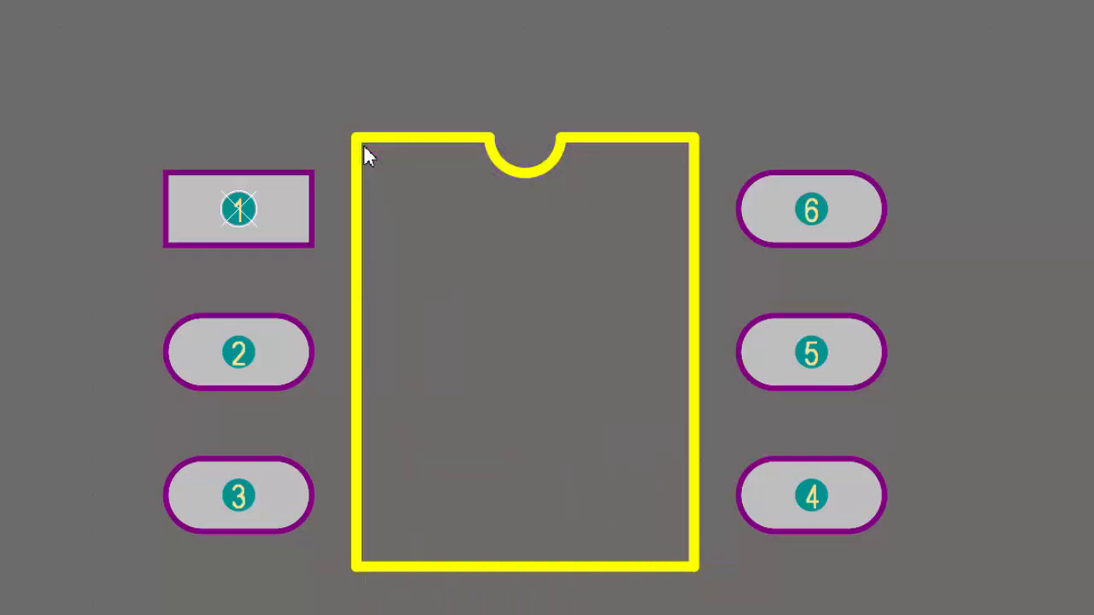
click(369, 141)
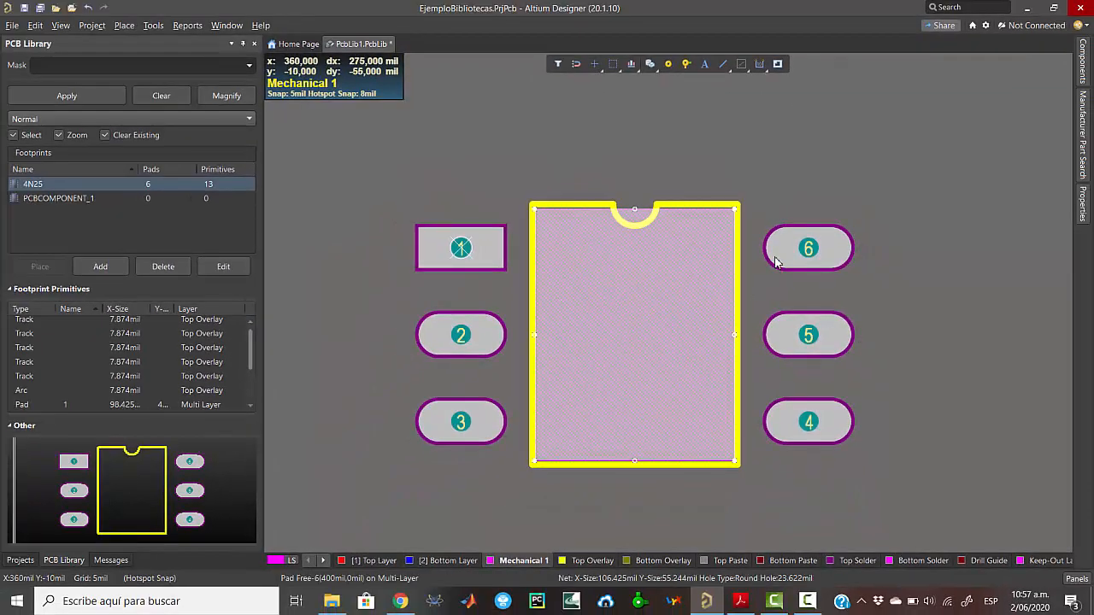
click(741, 306)
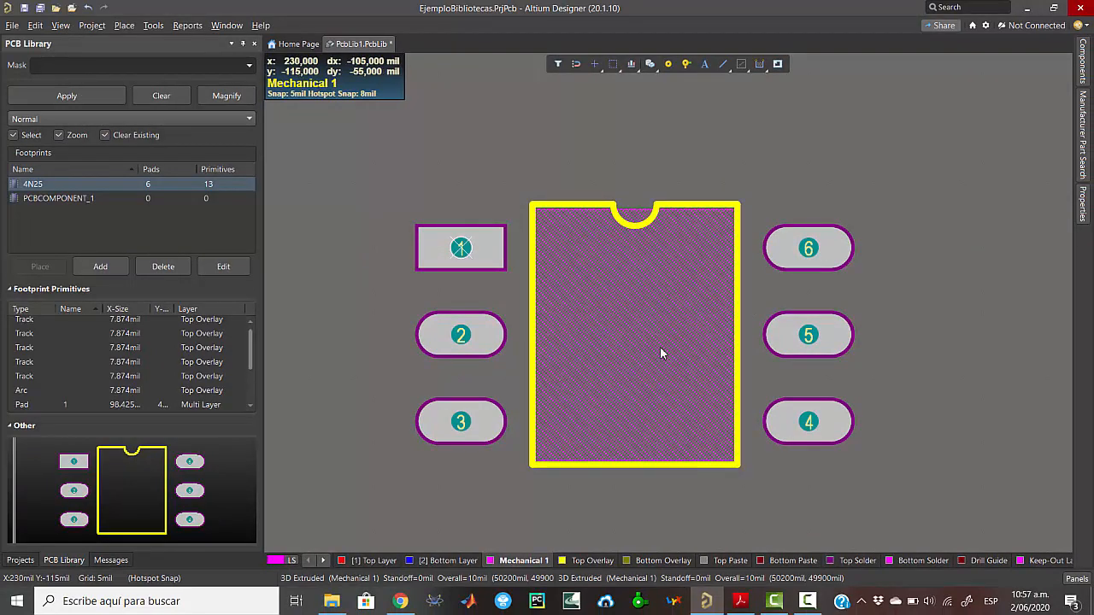
Step: Examine the extruded body in the 3D view, select it and return to the 2D layout
key(3)
shift+right_drag(587, 347, 667, 379)
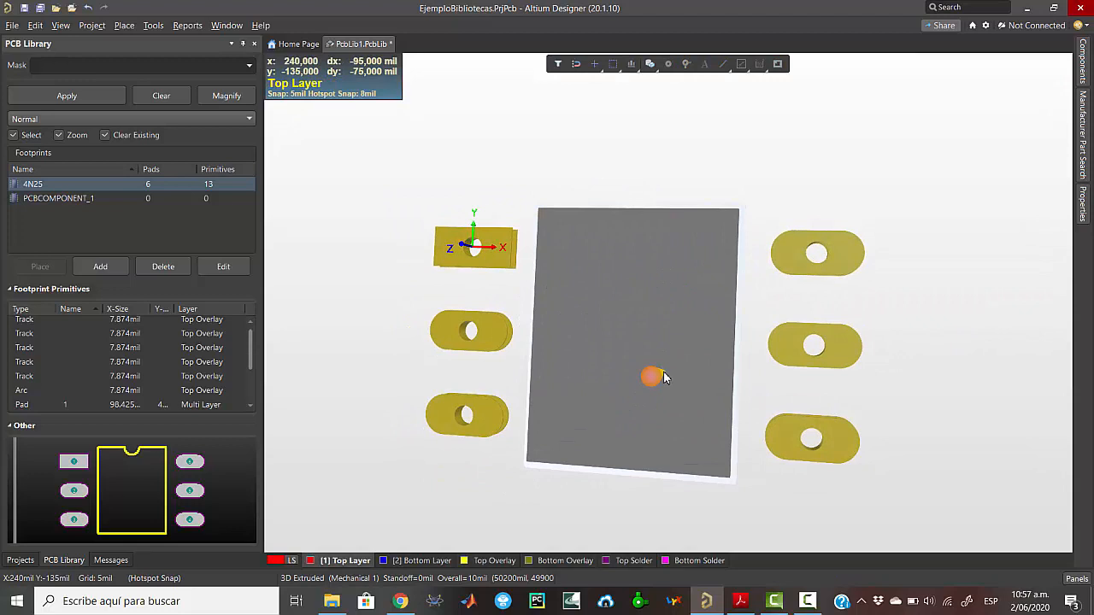
click(638, 367)
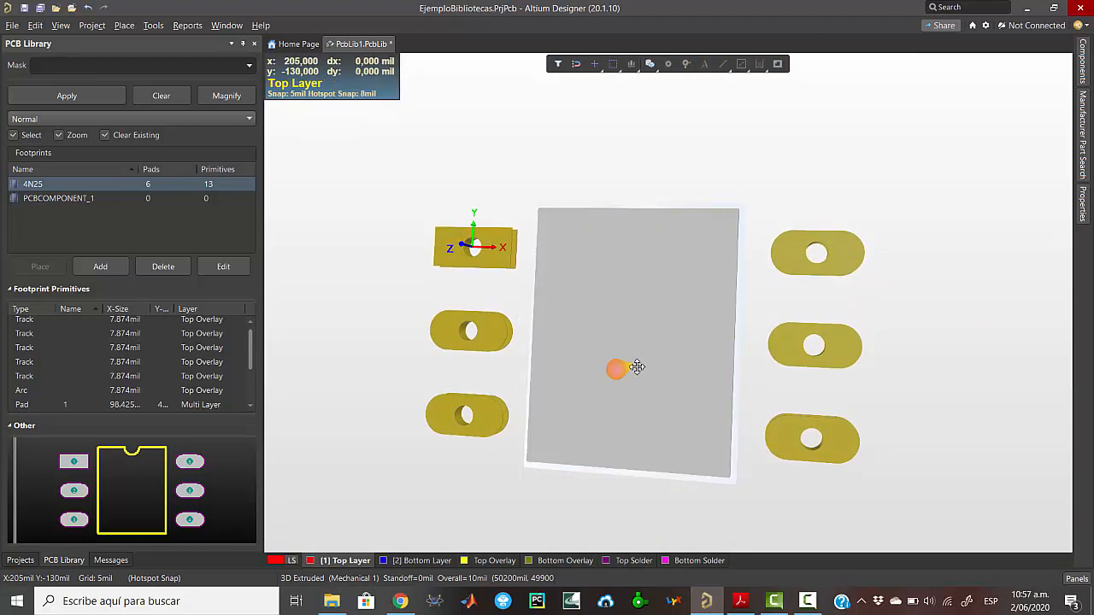
key(2)
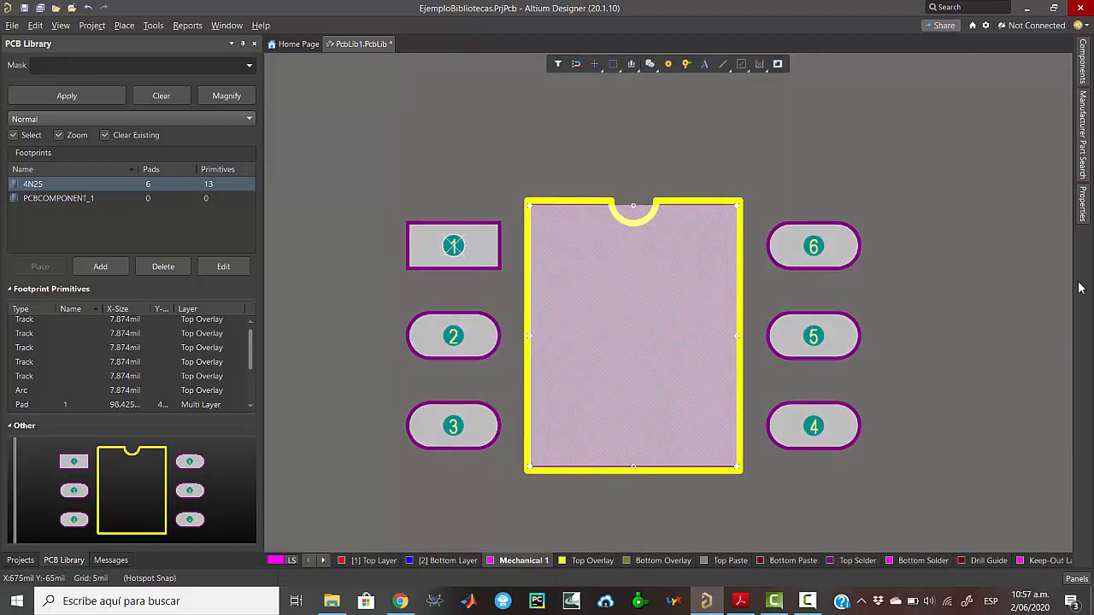
Step: Open the extruded body's properties, clear the selection and switch the library units to millimetres
click(1080, 218)
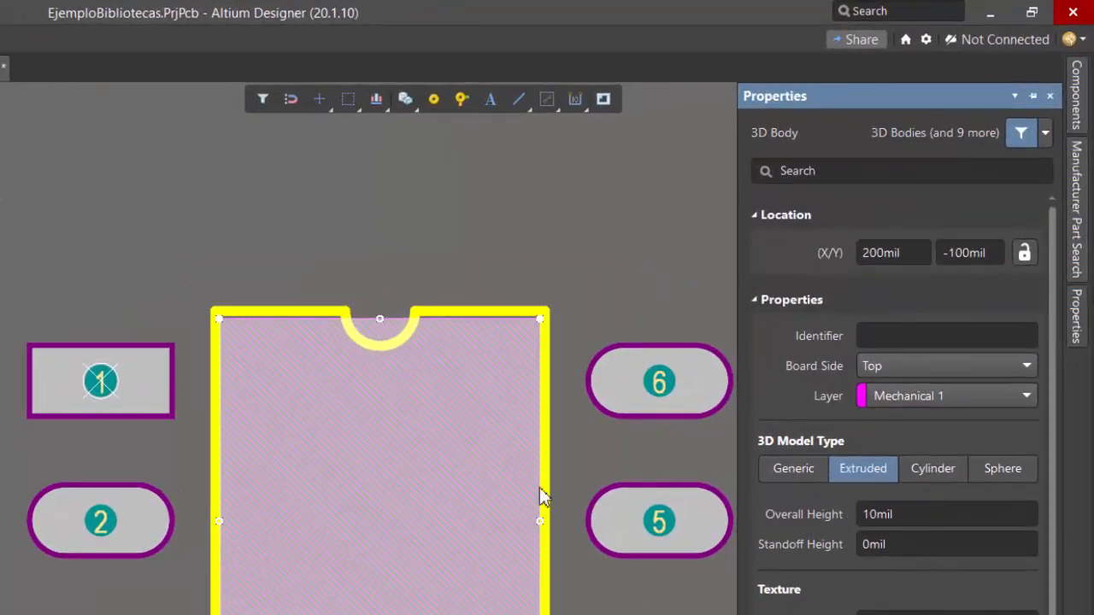
click(40, 241)
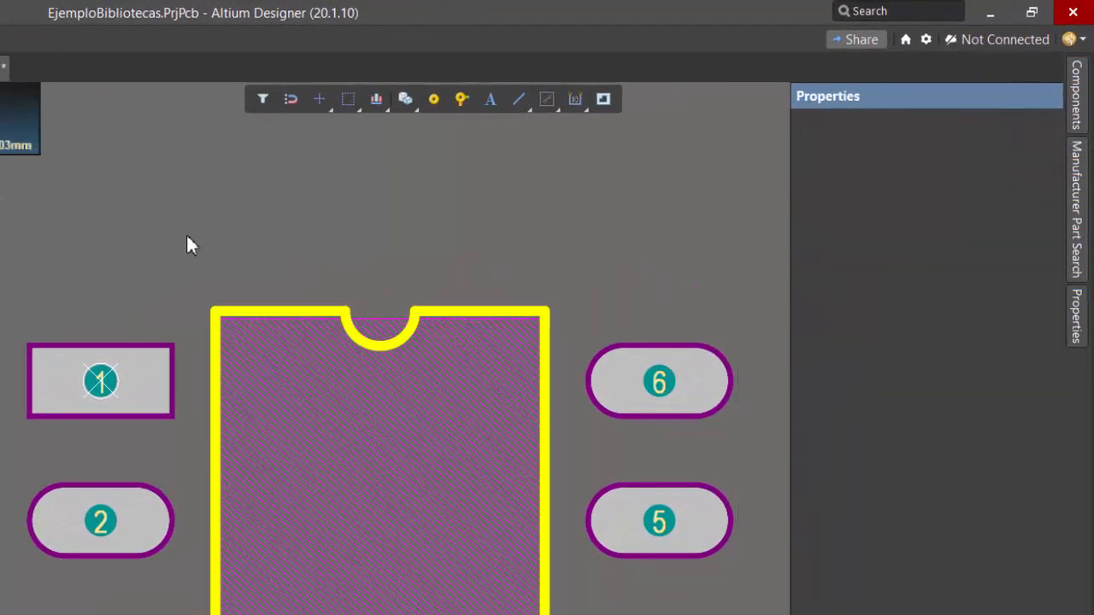
click(1082, 321)
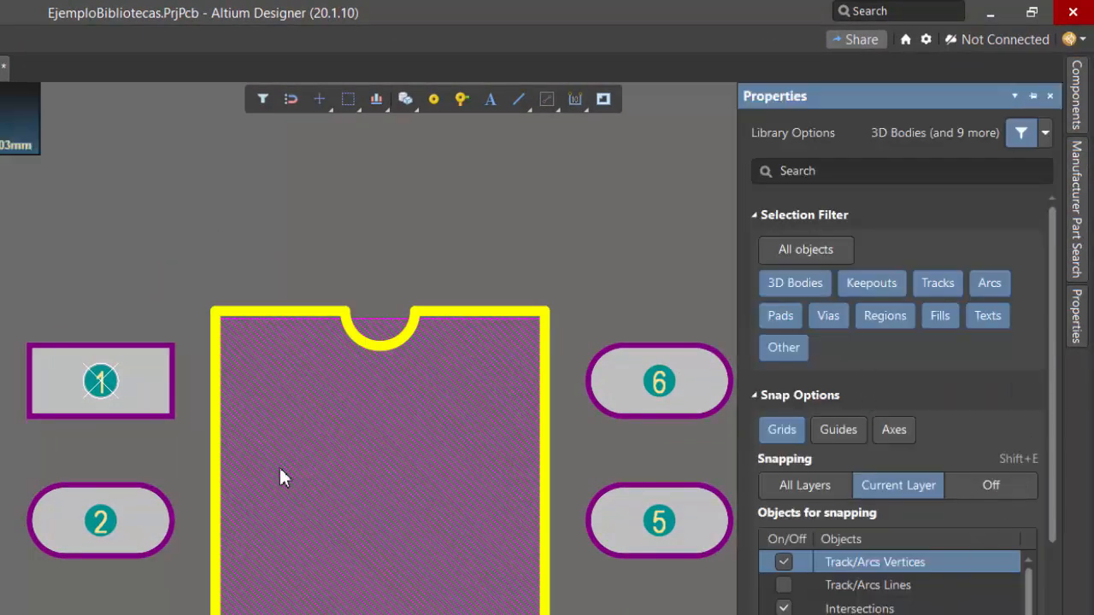
Step: Select the extruded body, review its height and texture properties, and look up the package height in the datasheet
click(279, 467)
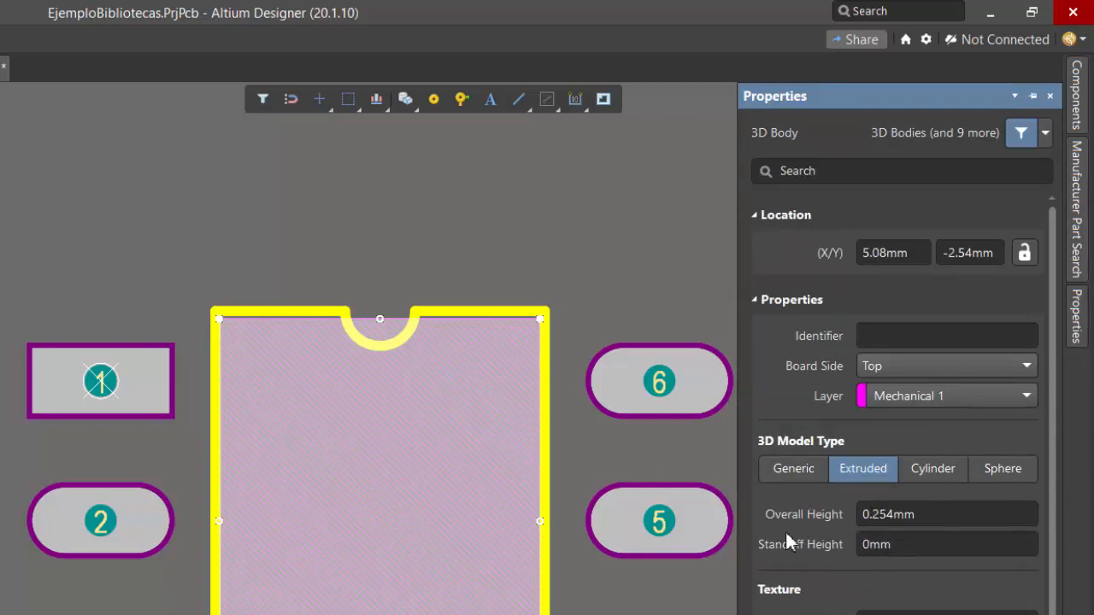
scroll(786, 538, down, 3)
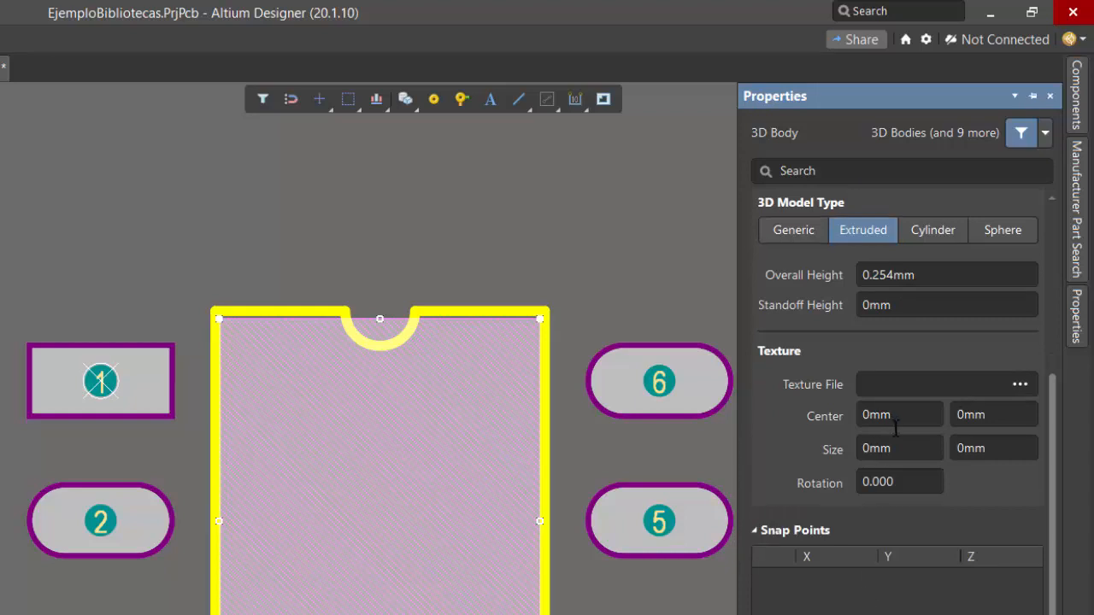
scroll(876, 453, up, 3)
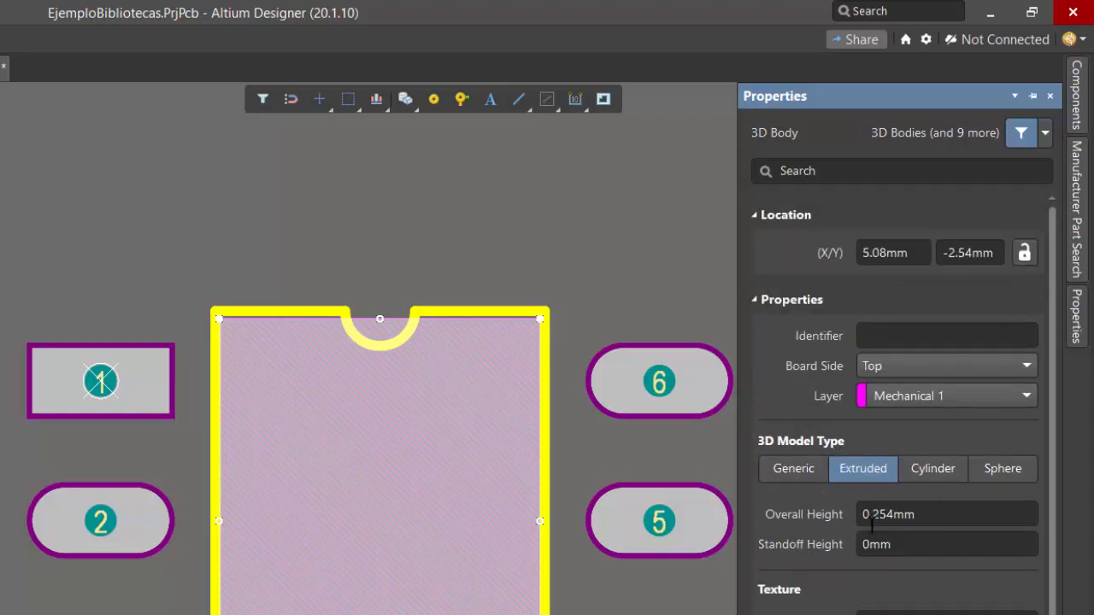
key(alt+Tab)
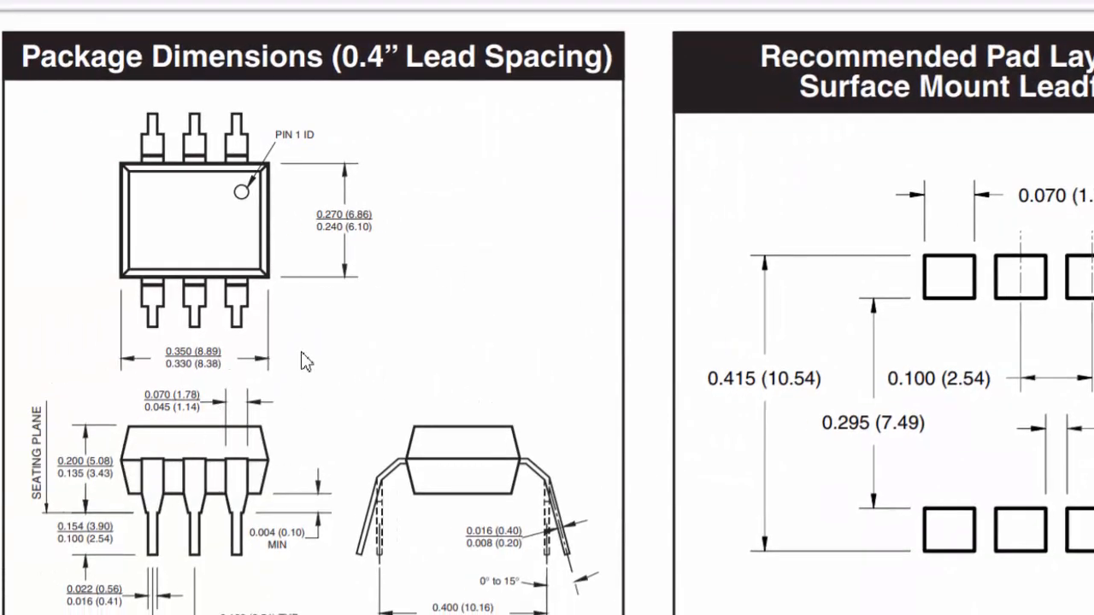
scroll(301, 349, up, 4)
scroll(309, 353, up, 3)
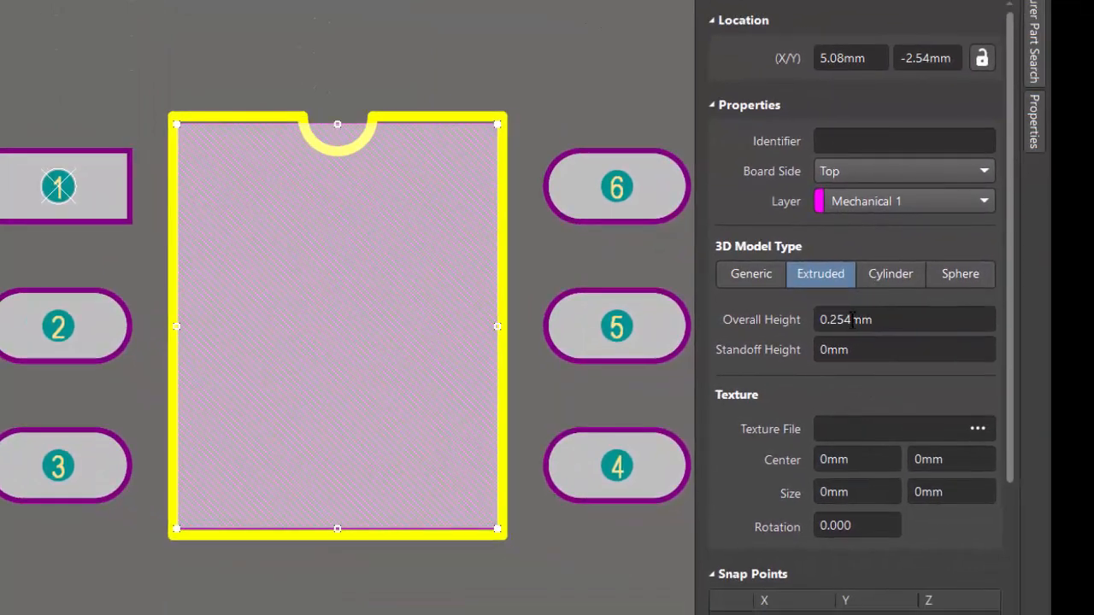
Step: Set the extruded body's overall height to 5 mm
click(852, 320)
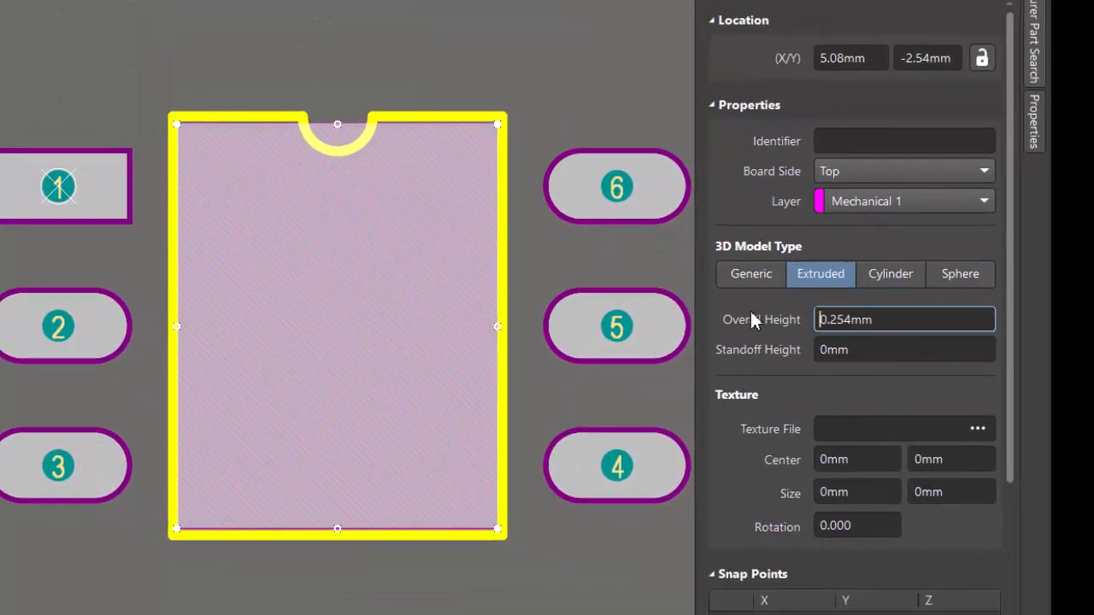
key(Delete)
text(5)
key(Right)
key(Delete)
key(Delete)
key(Delete)
key(Return)
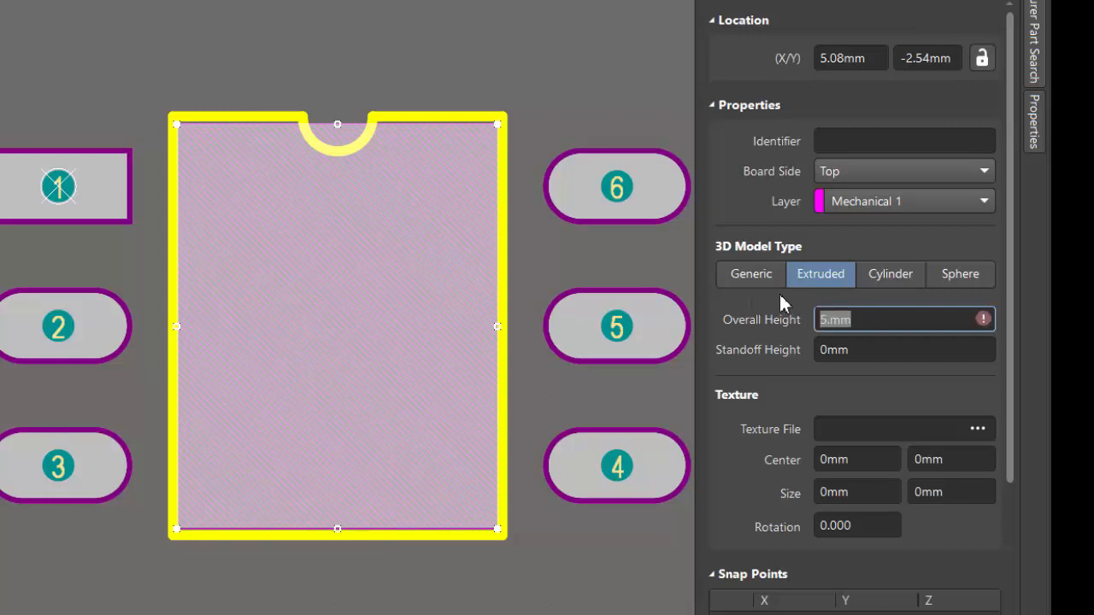
click(824, 320)
key(Return)
click(841, 348)
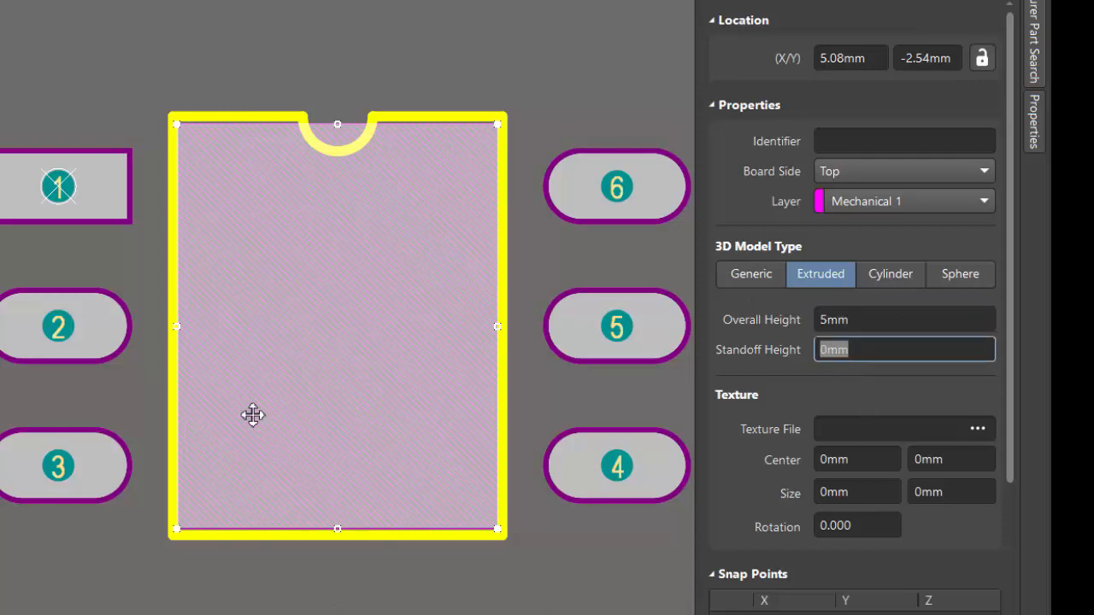
Step: Inspect the raised body in the 3D view, return to 2D and recheck the package height in the datasheet drawings
click(136, 425)
key(3)
shift+right_drag(166, 403, 260, 417)
key(2)
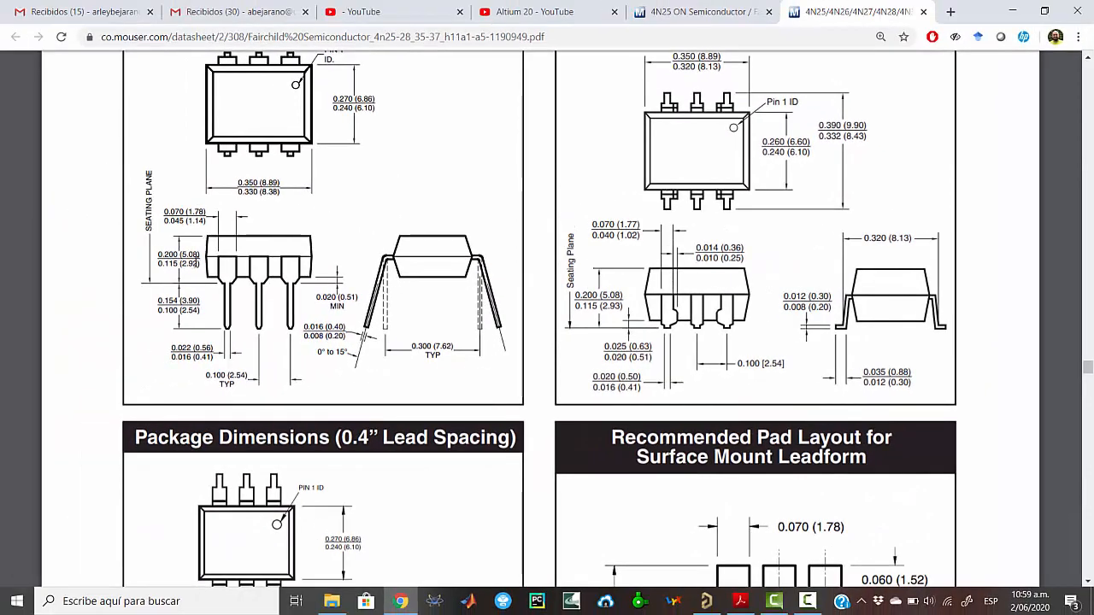
scroll(321, 357, down, 5)
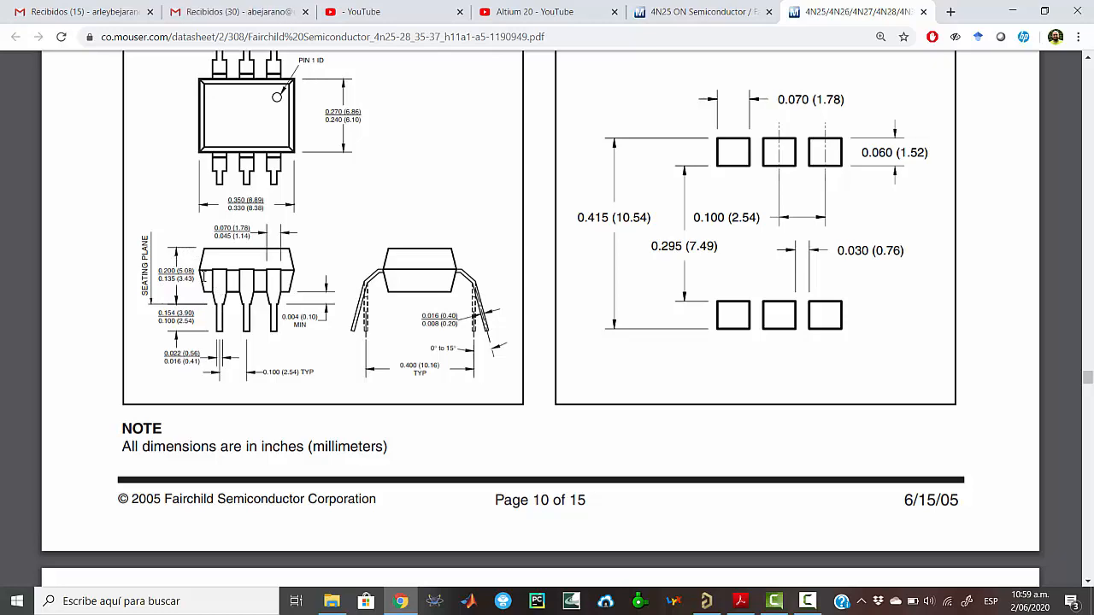
key(alt+Tab)
Step: Set the extruded body's overall height to 3.43 mm and clear the selection
click(685, 310)
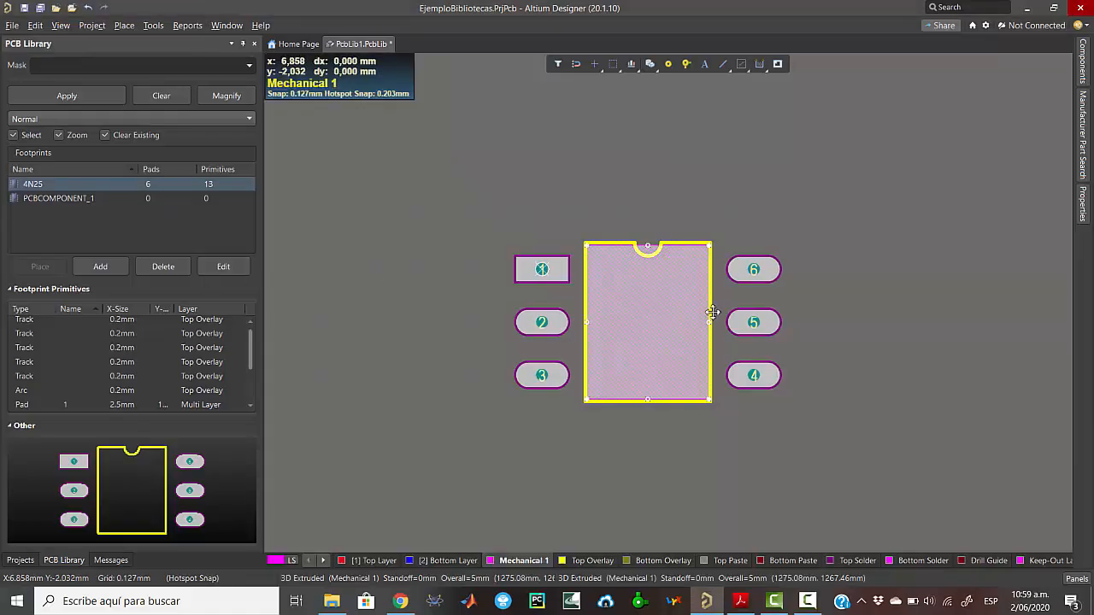
mouse_move(1078, 205)
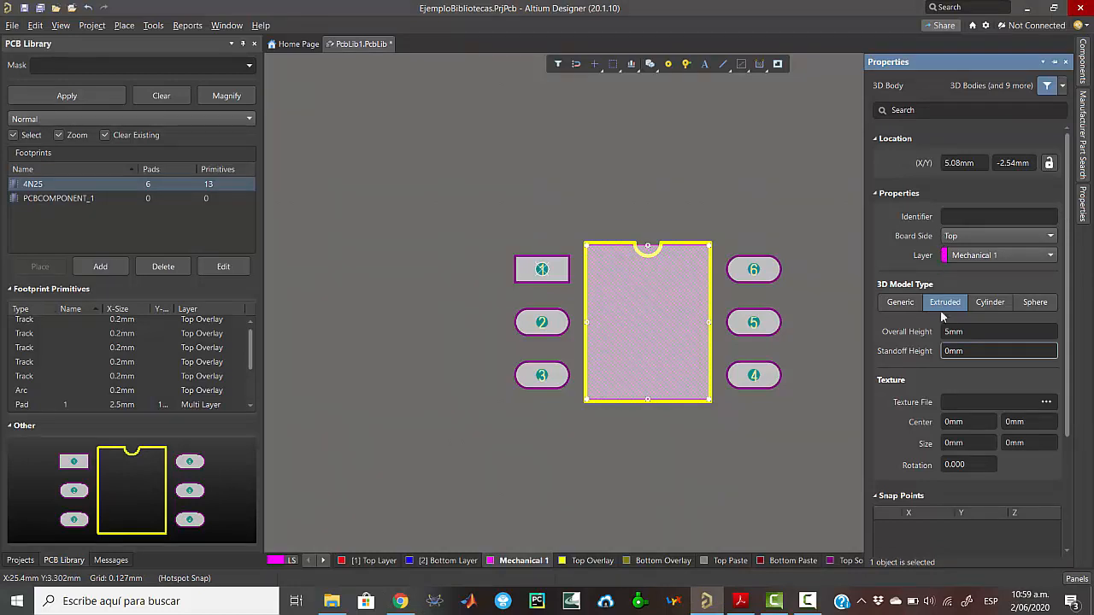
click(949, 330)
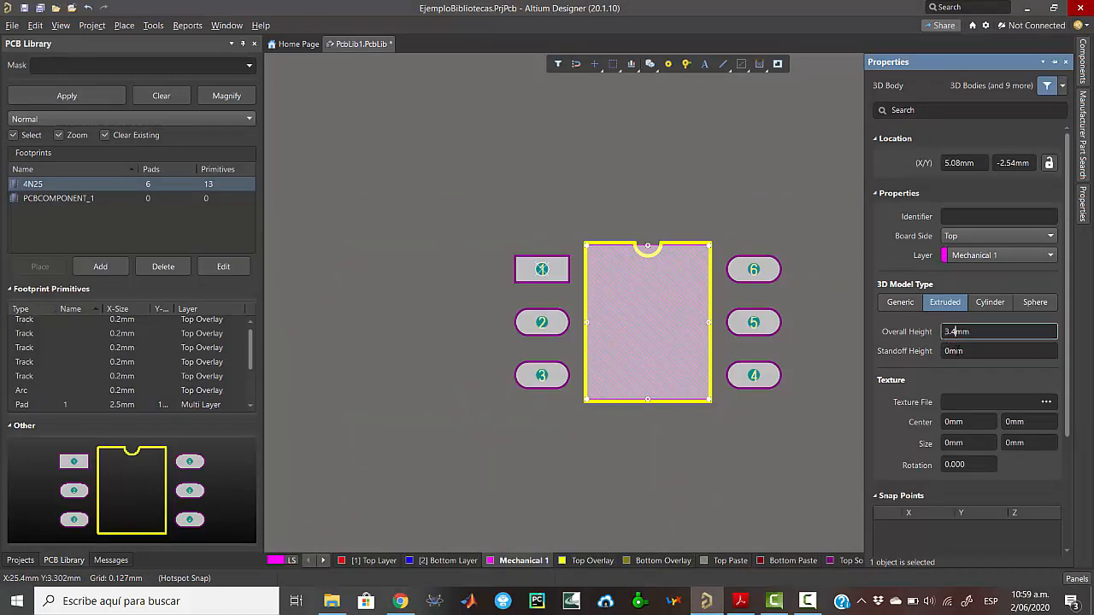
click(663, 428)
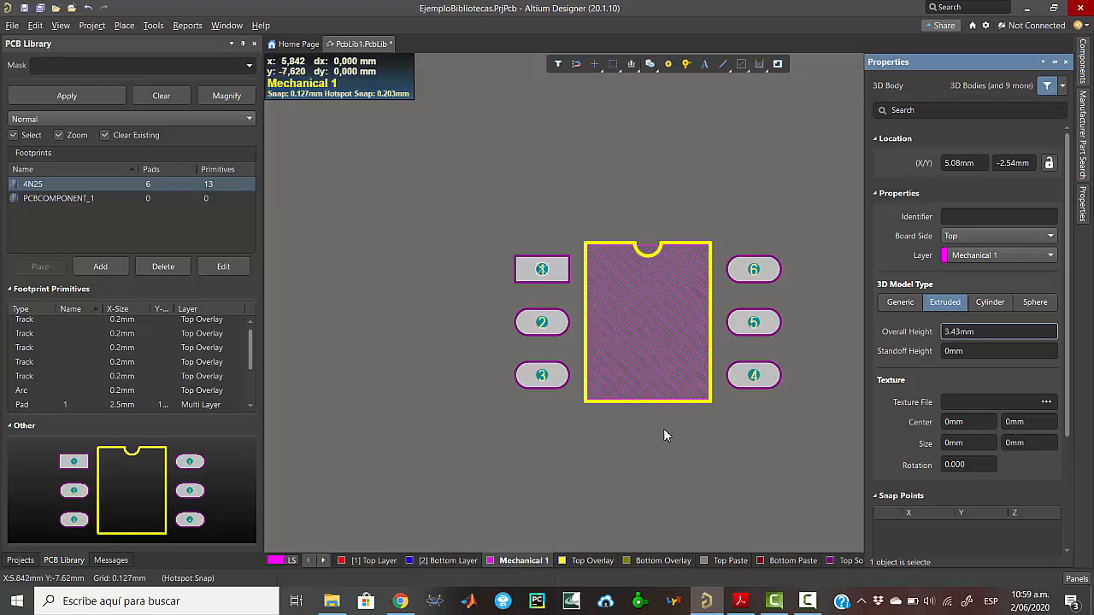
Step: Check the body's new height in the 3D view and return to the 2D layout
key(3)
shift+right_drag(664, 429, 663, 382)
key(2)
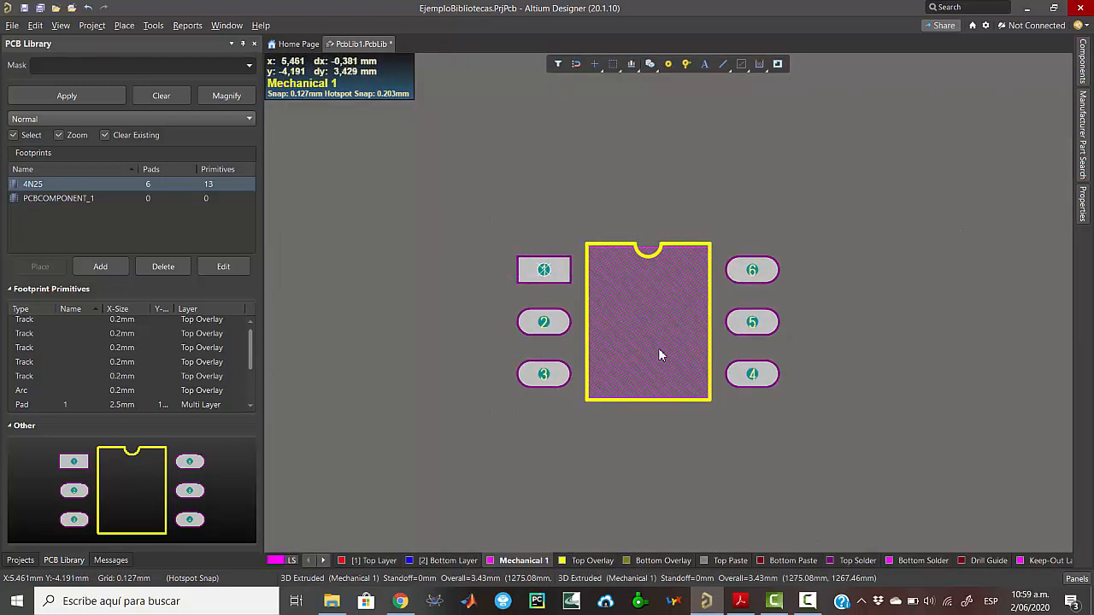
Step: Check the seating clearance in the datasheet and set the extruded body's standoff height to 0.1 mm
click(1089, 204)
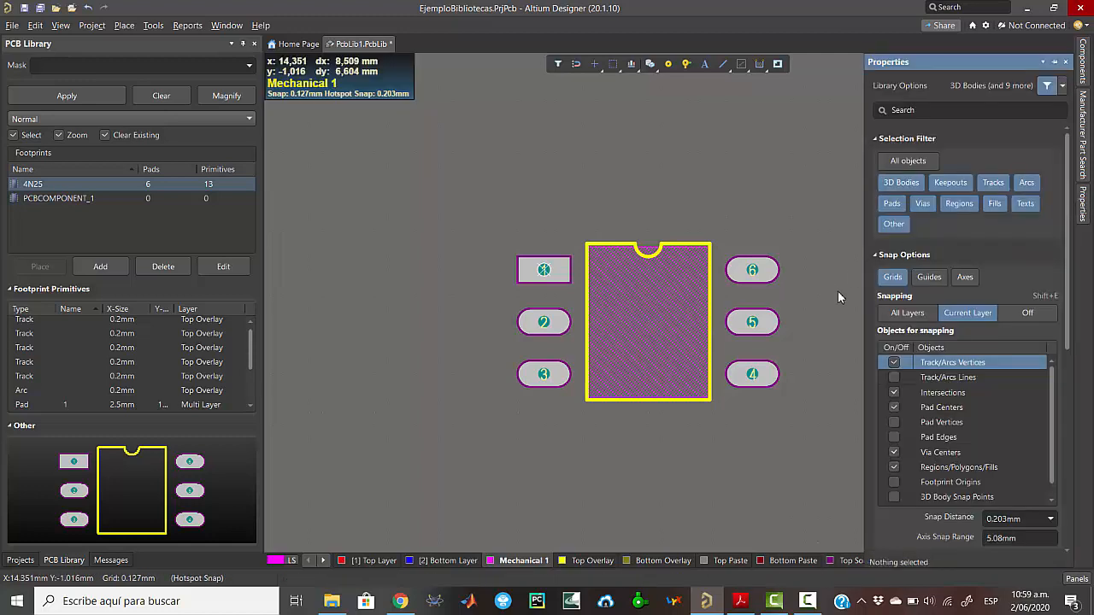
click(671, 313)
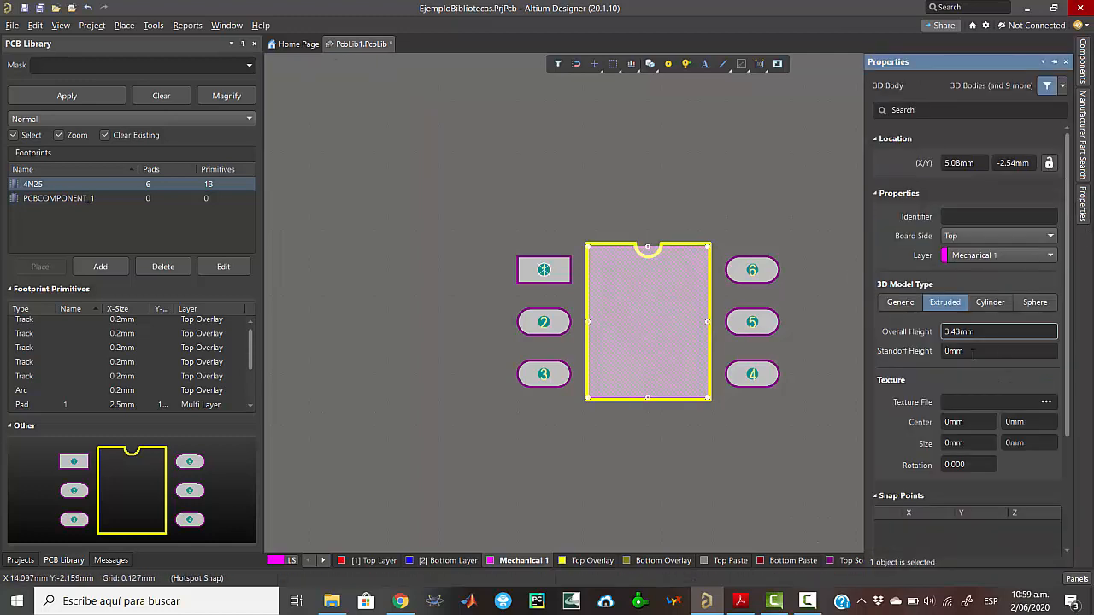
key(alt+Tab)
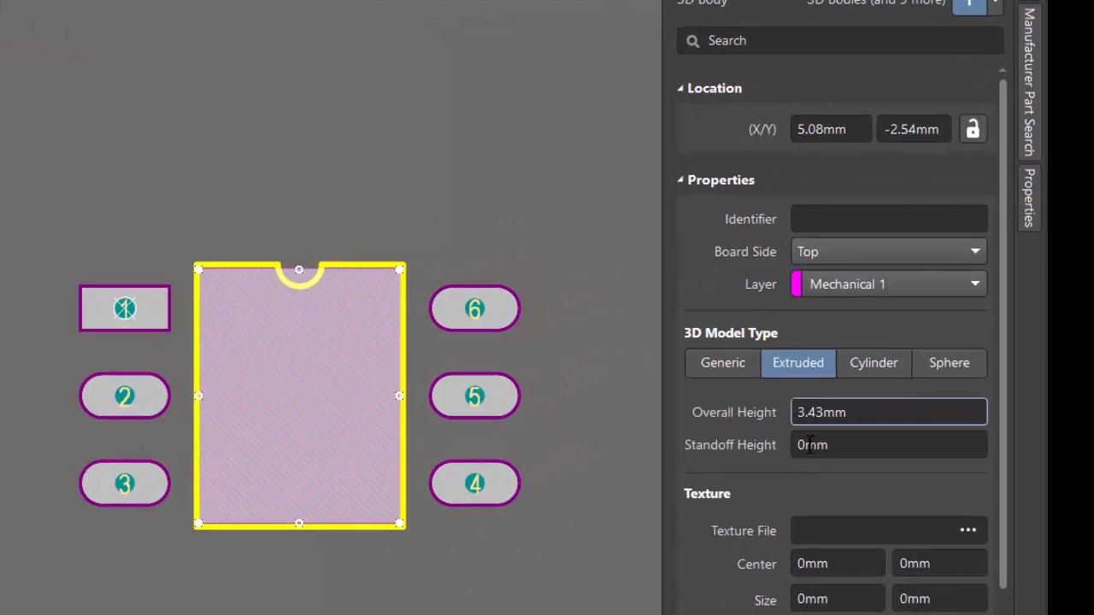
click(810, 441)
text(.1)
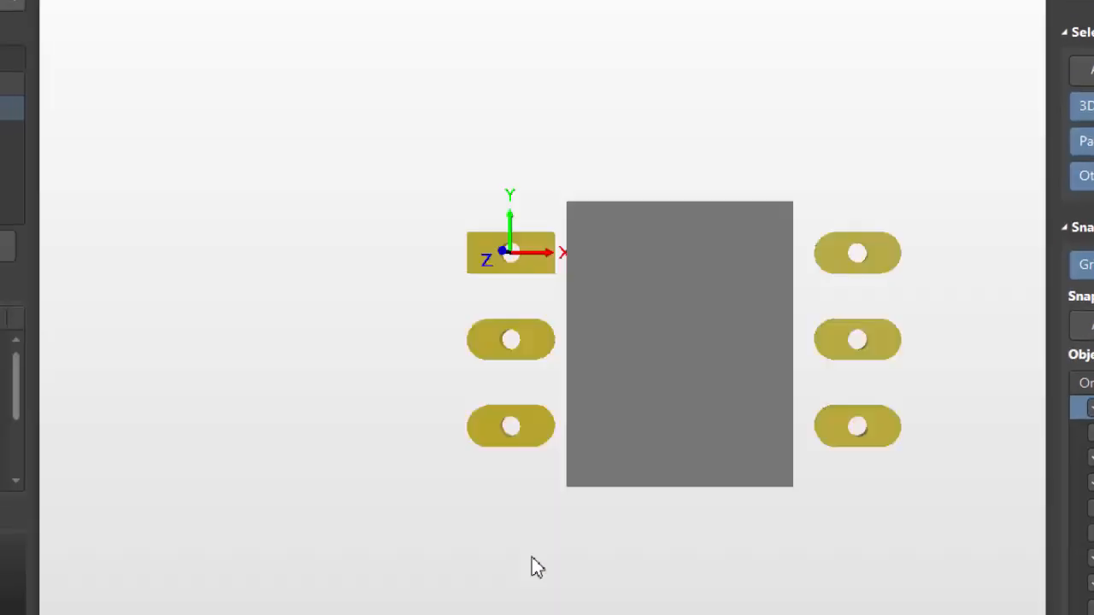
Step: Examine the gap between the body and the board in the 3D view, and return to the whole footprint in 2D
shift+right_drag(532, 566, 723, 405)
ctrl+scroll(662, 410, up, 3)
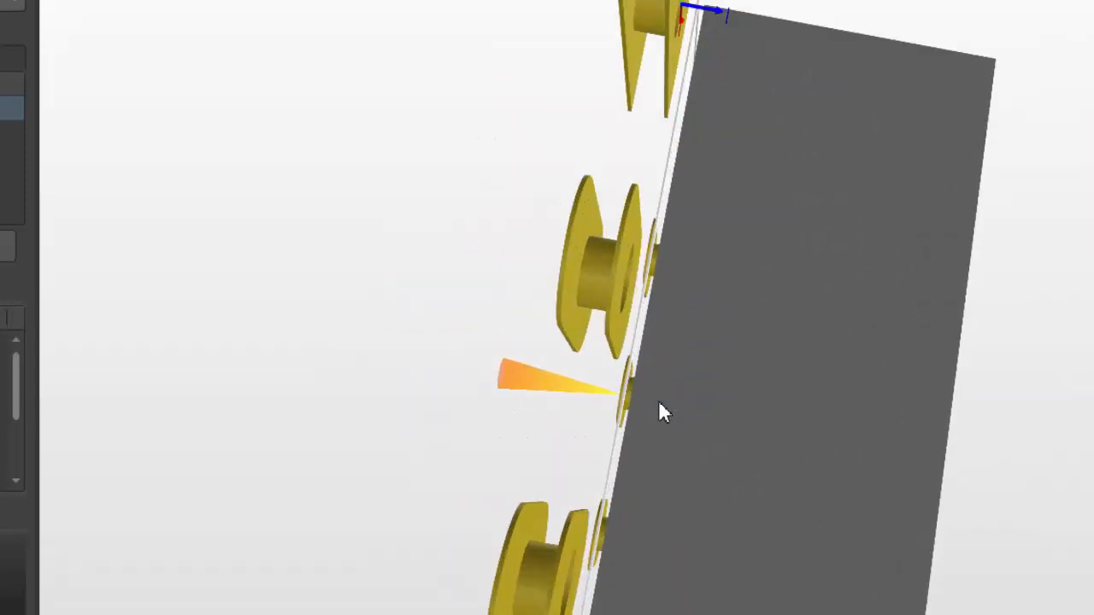
ctrl+scroll(663, 413, up, 3)
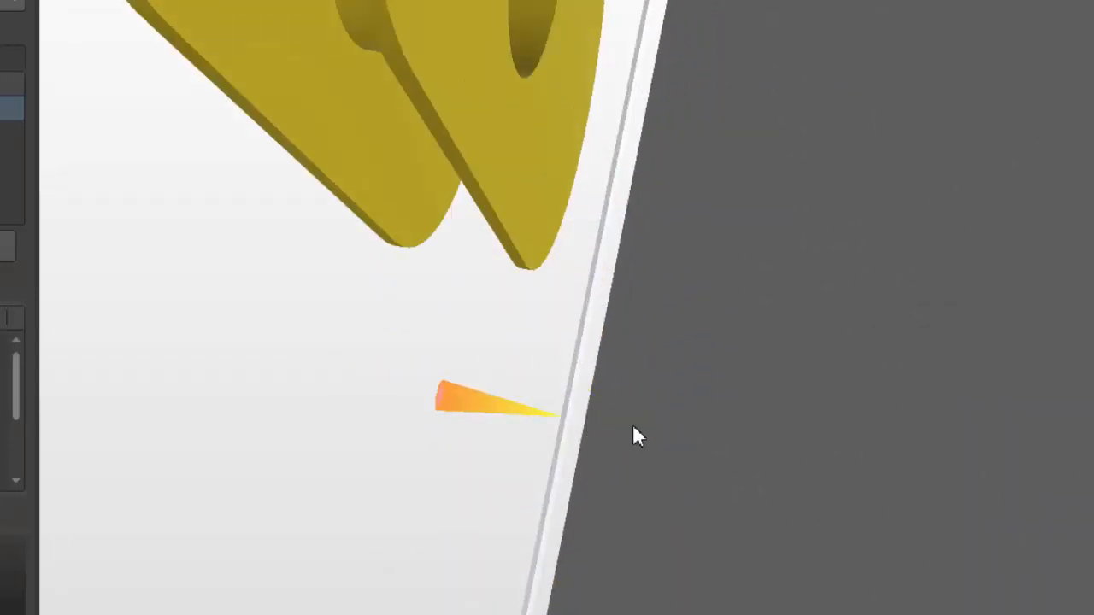
key(2)
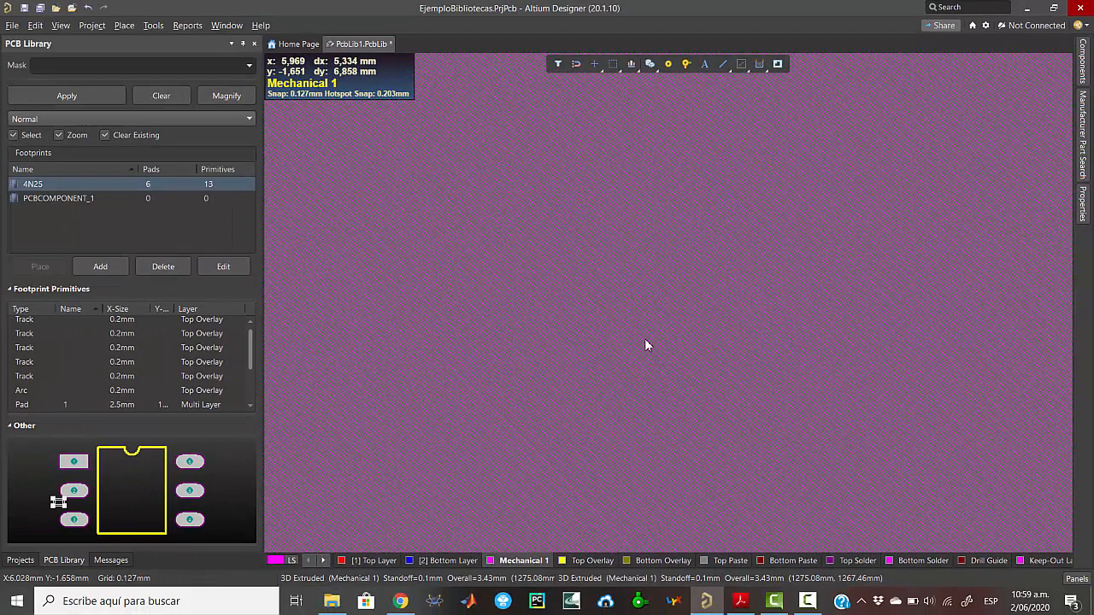
ctrl+scroll(645, 340, down, 5)
ctrl+scroll(647, 321, up, 1)
ctrl+scroll(647, 318, down, 1)
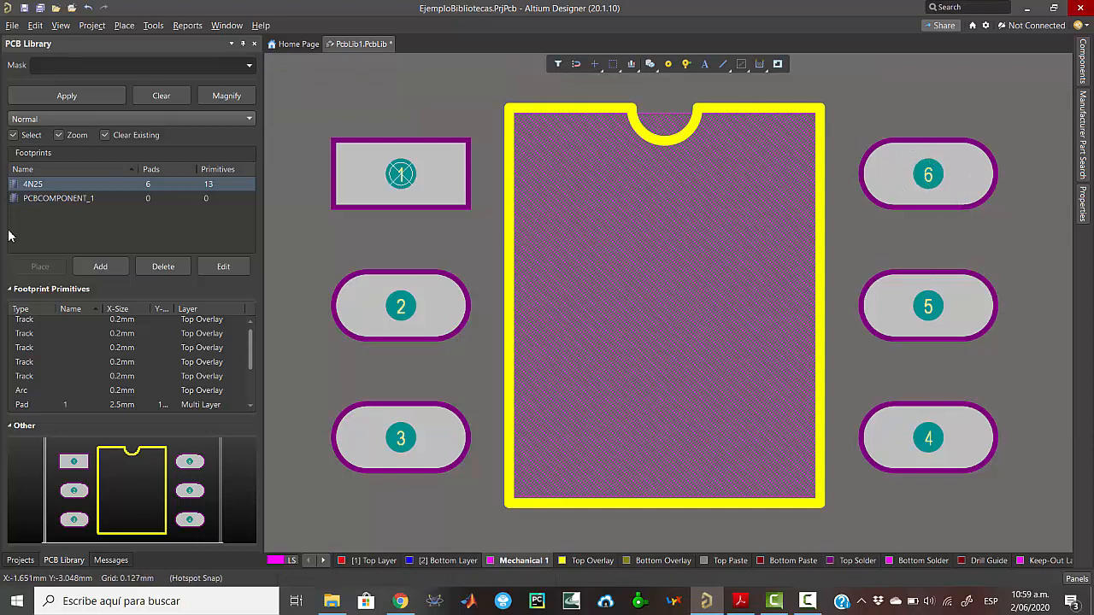
Step: Delete the empty footprint PCBComponent_1 from the library and reopen the 4N25 footprint
click(50, 200)
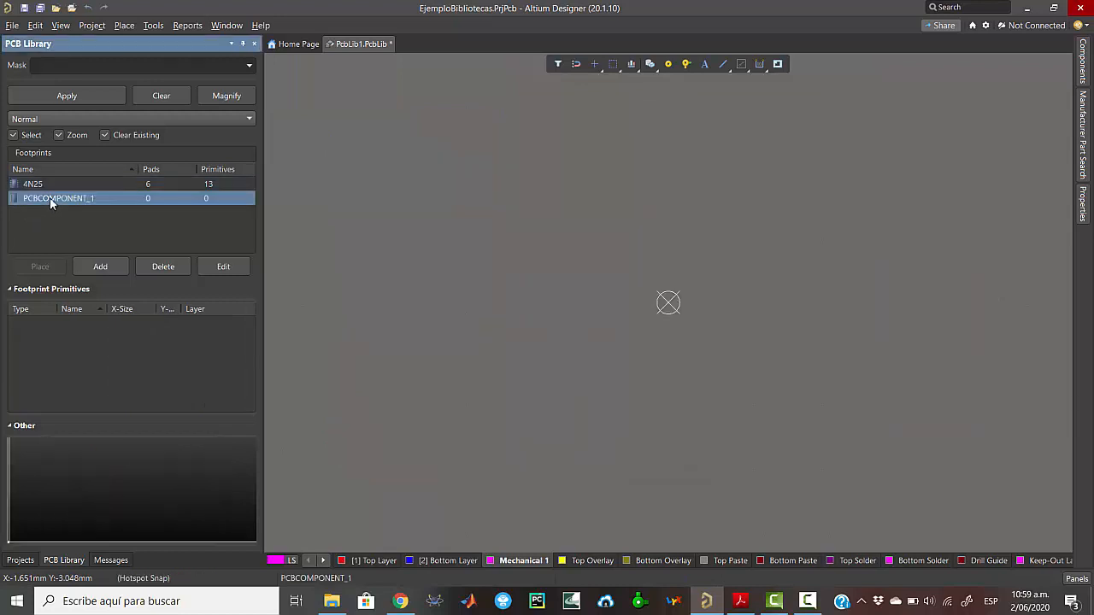
click(157, 270)
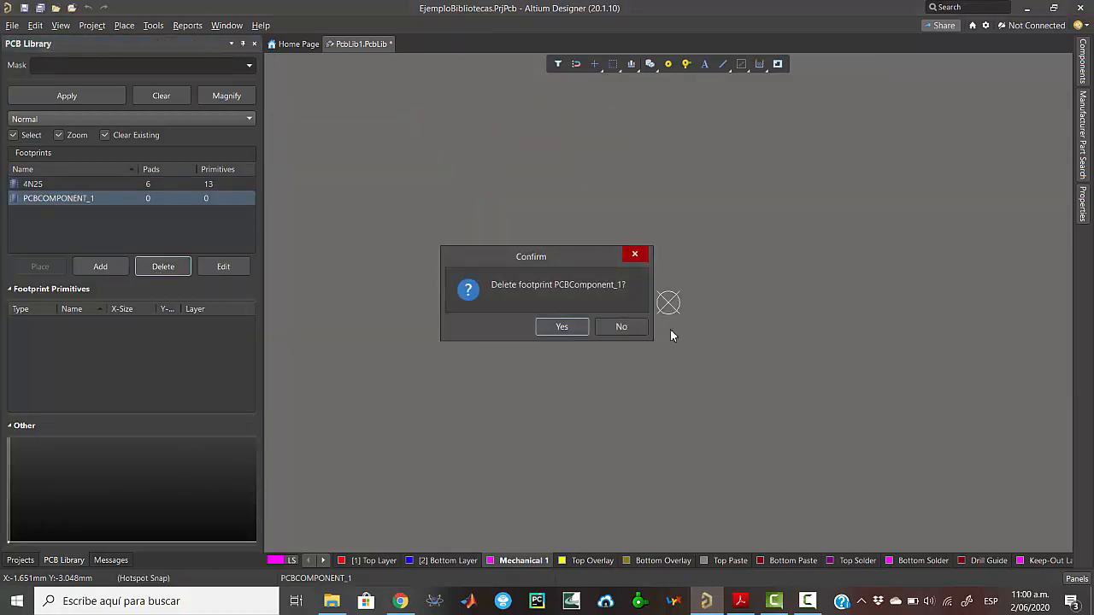
click(561, 328)
click(46, 183)
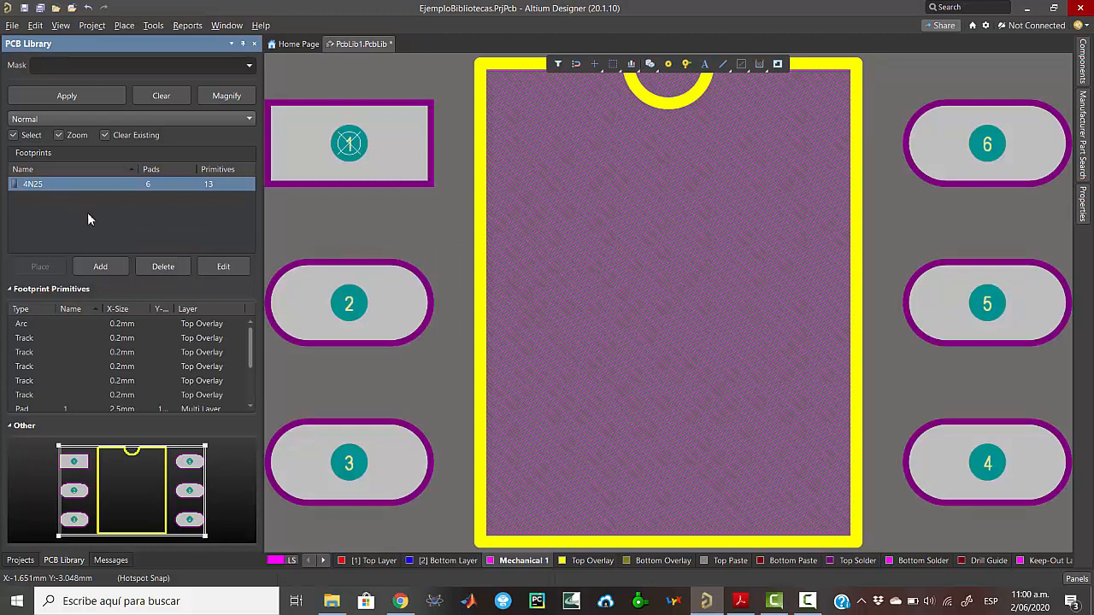
Step: Start the Footprint Wizard with the Resistors component pattern and Metric (mm) units
click(150, 25)
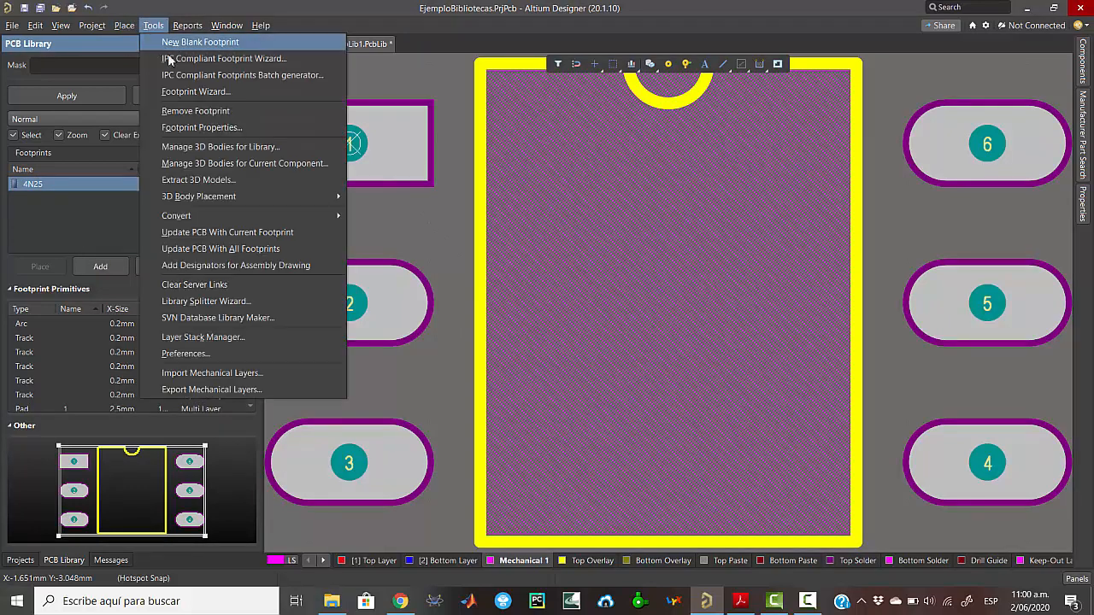
click(197, 92)
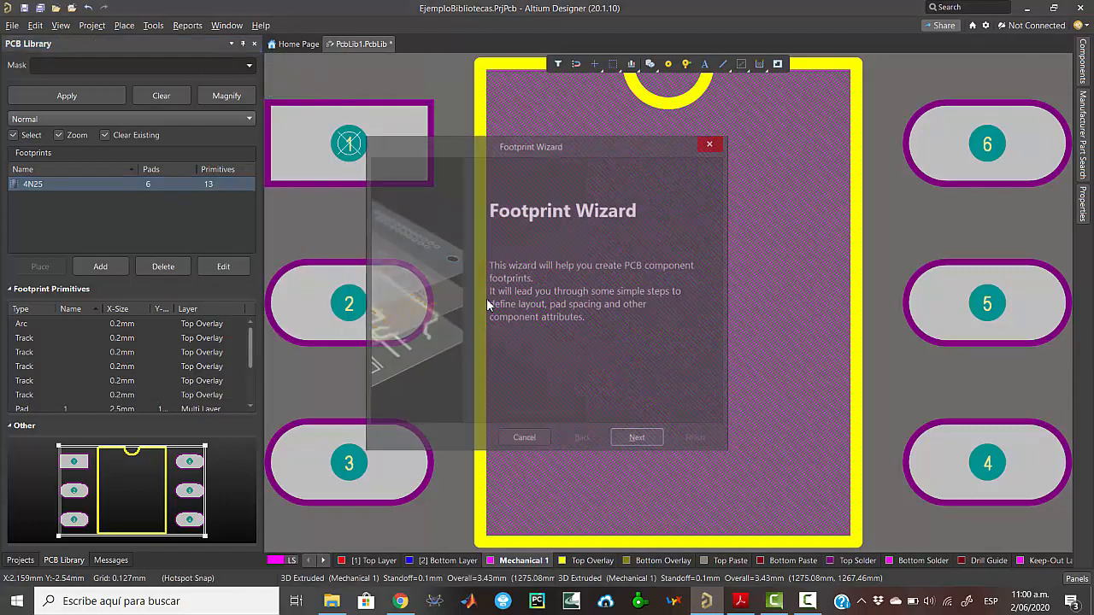
click(636, 439)
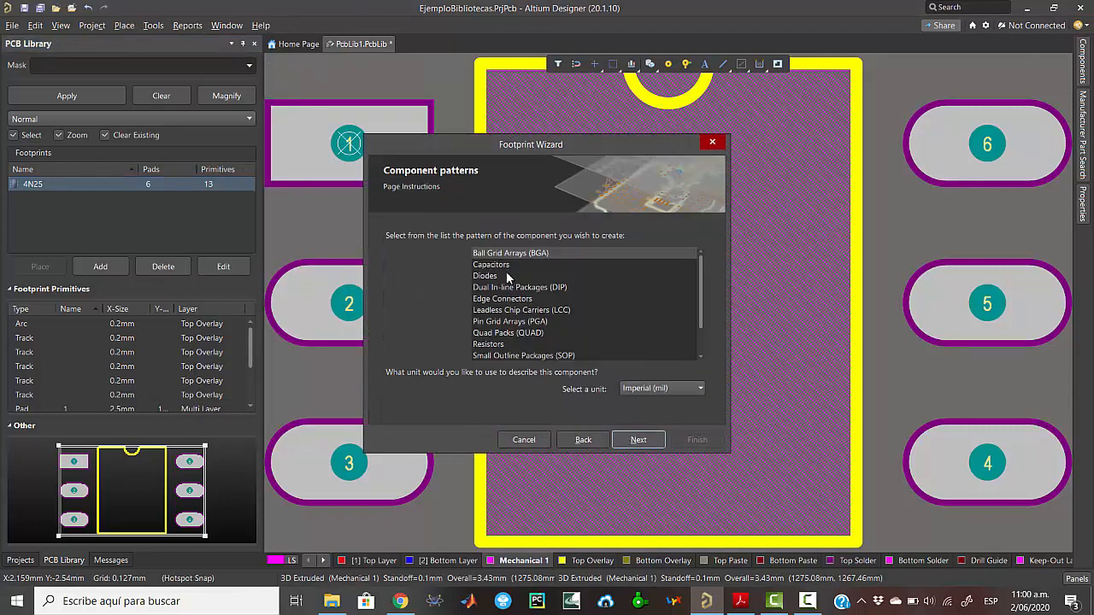
scroll(522, 307, down, 1)
scroll(545, 332, up, 1)
click(492, 346)
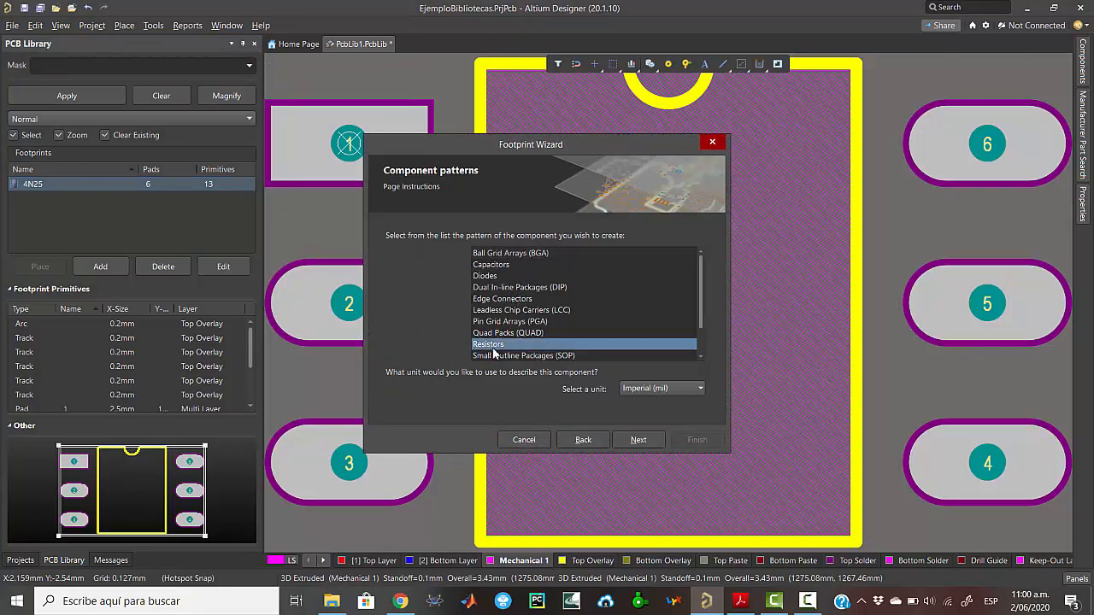
click(658, 389)
click(654, 415)
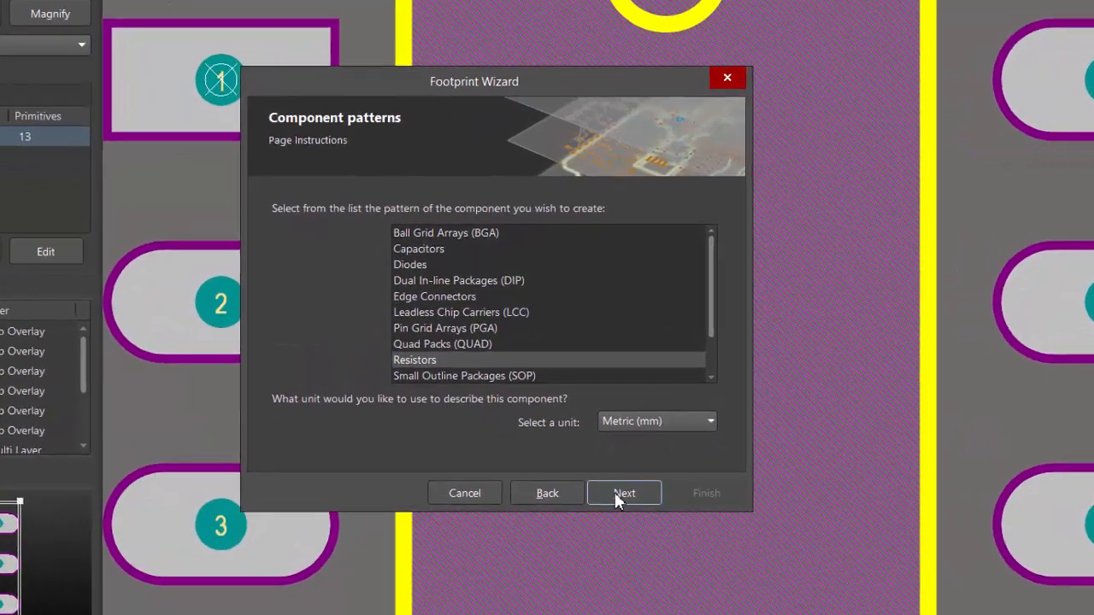
click(617, 494)
Step: Keep the resistor as Through Hole and accept 1.2 mm pads with a 0.6 mm hole
click(379, 292)
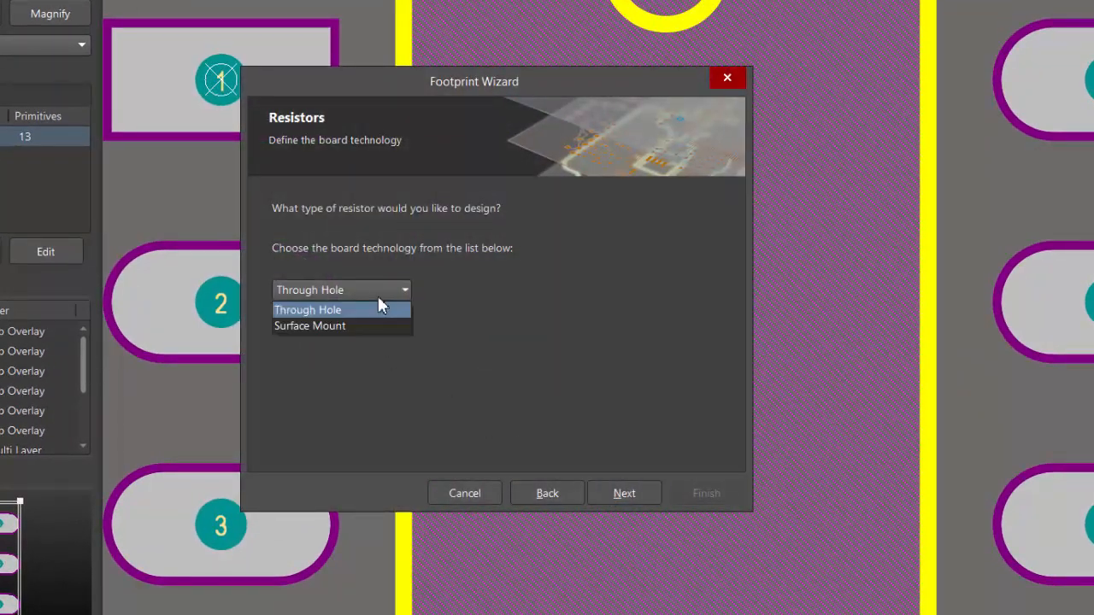
click(379, 295)
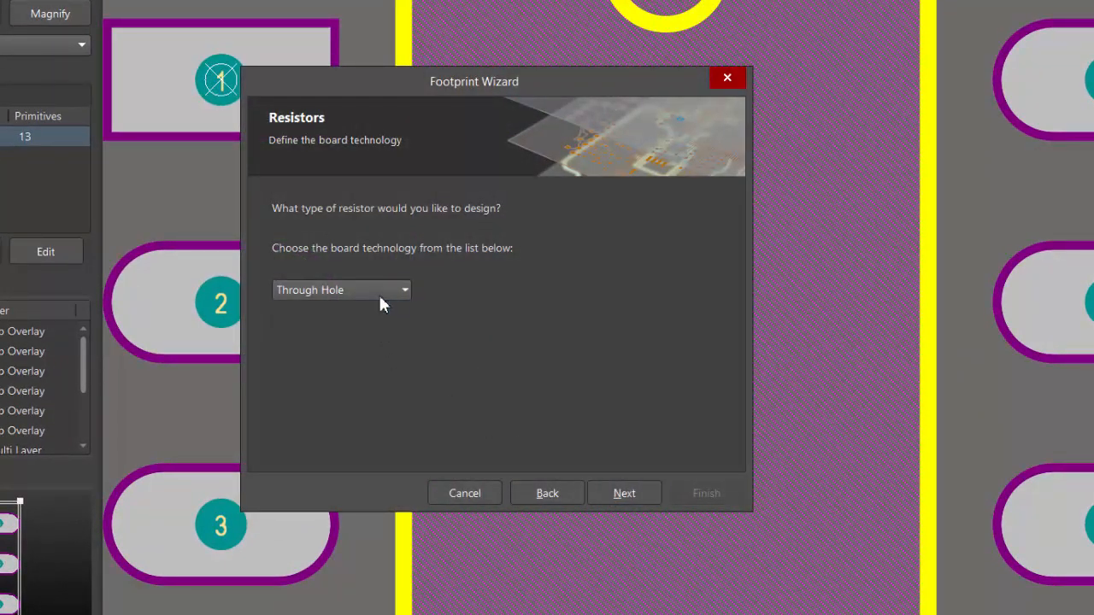
click(635, 495)
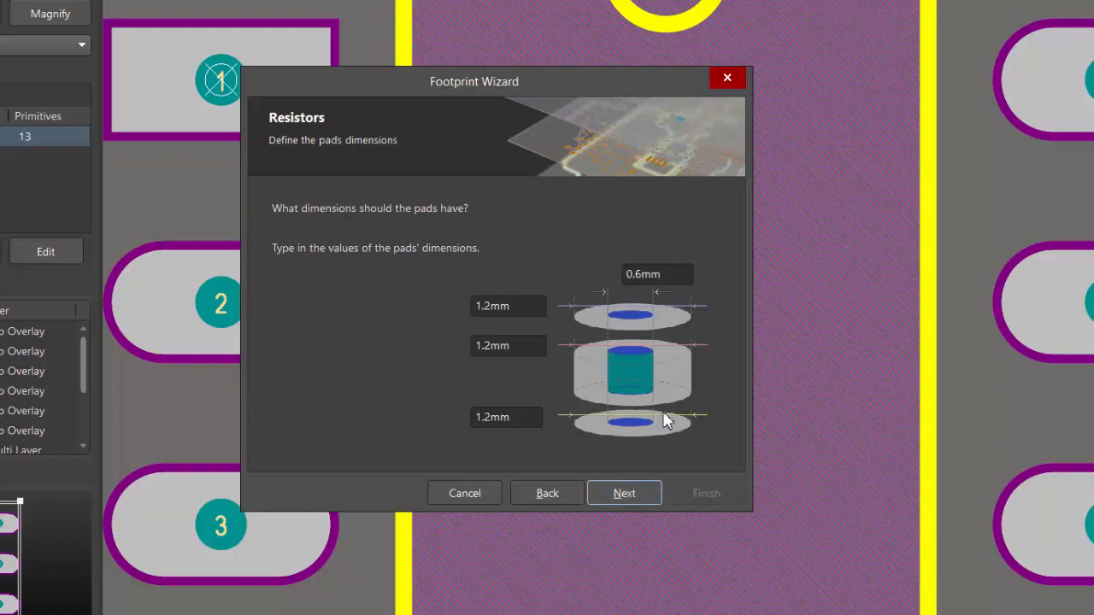
click(647, 493)
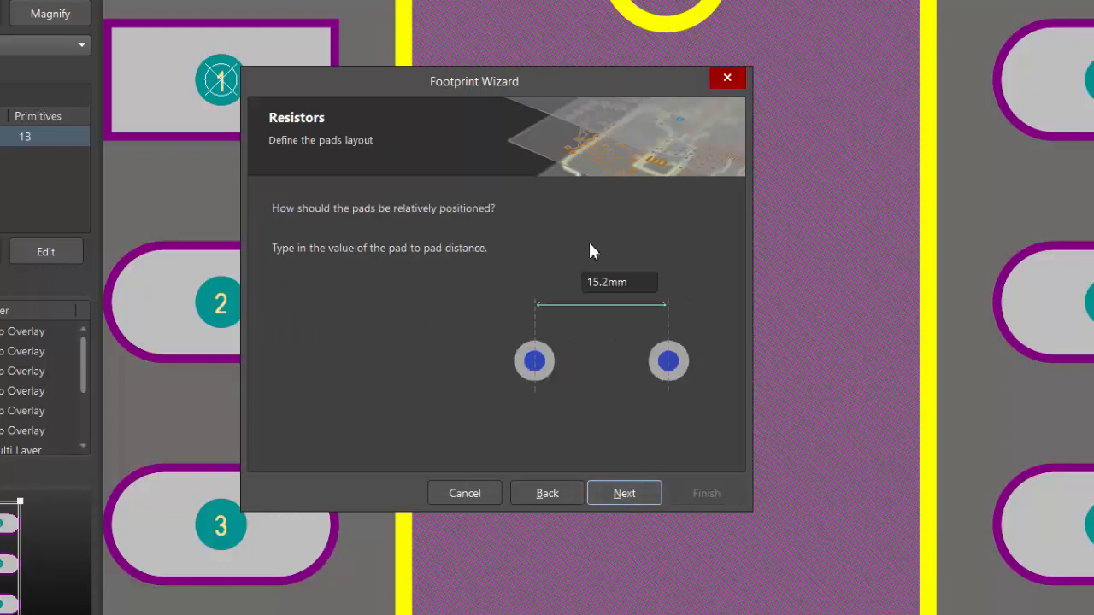
Step: Finish the resistor footprint with 15.2 mm pad distance, 2.5 mm outline height and 0.2 mm line width, naming it ResistenciaM
click(640, 496)
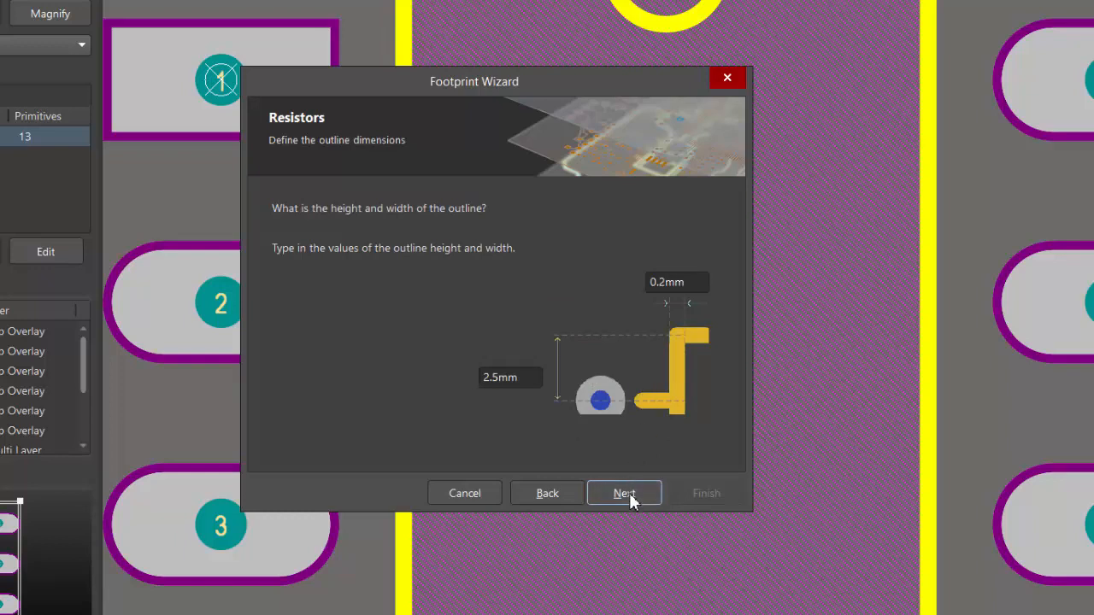
click(629, 493)
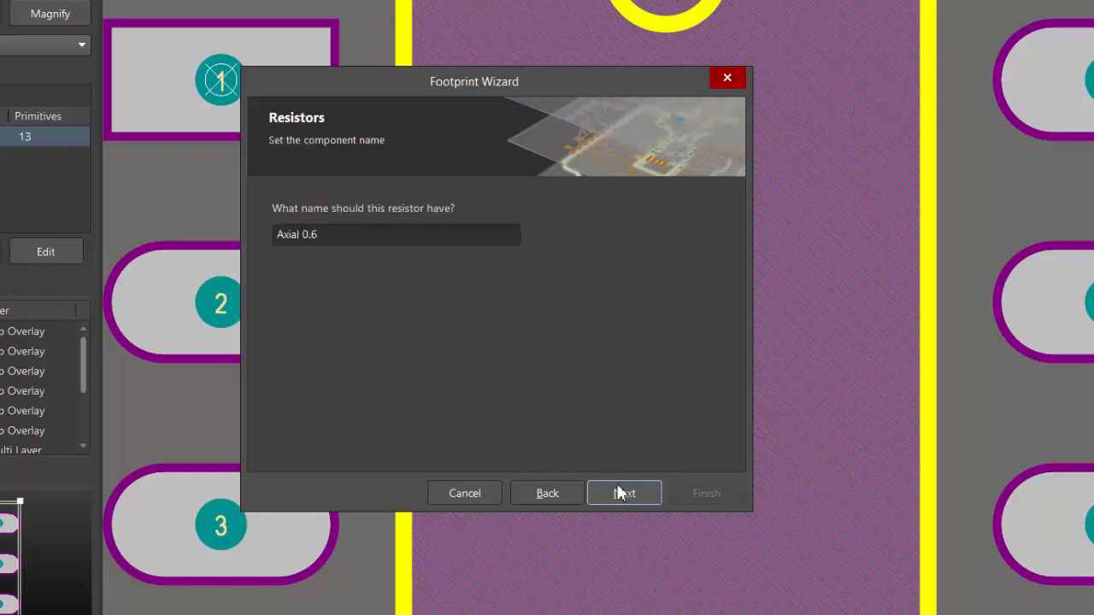
double_click(415, 242)
triple_click(415, 242)
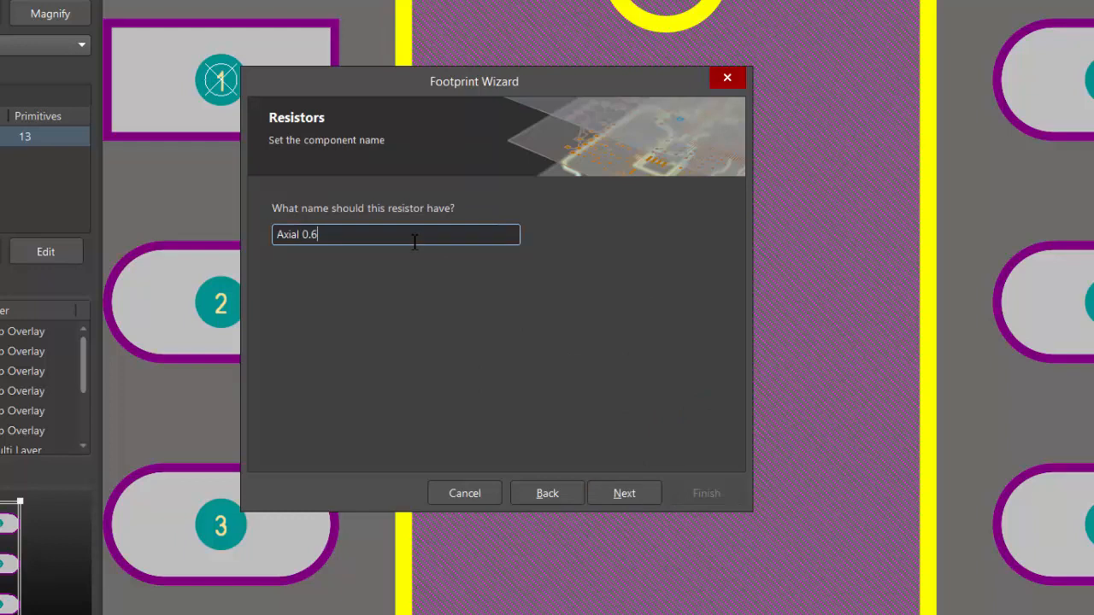
text(ResistenciaM)
click(643, 495)
click(706, 493)
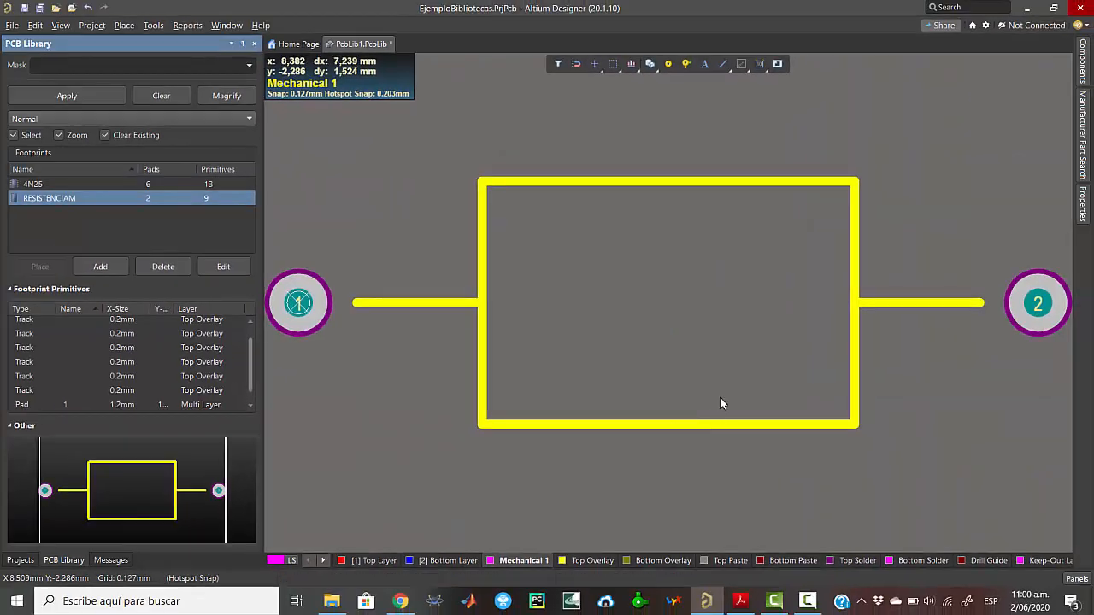
Step: Inspect the resistor footprint from different angles in 3D, and return to the 2D view
ctrl+scroll(720, 399, down, 1)
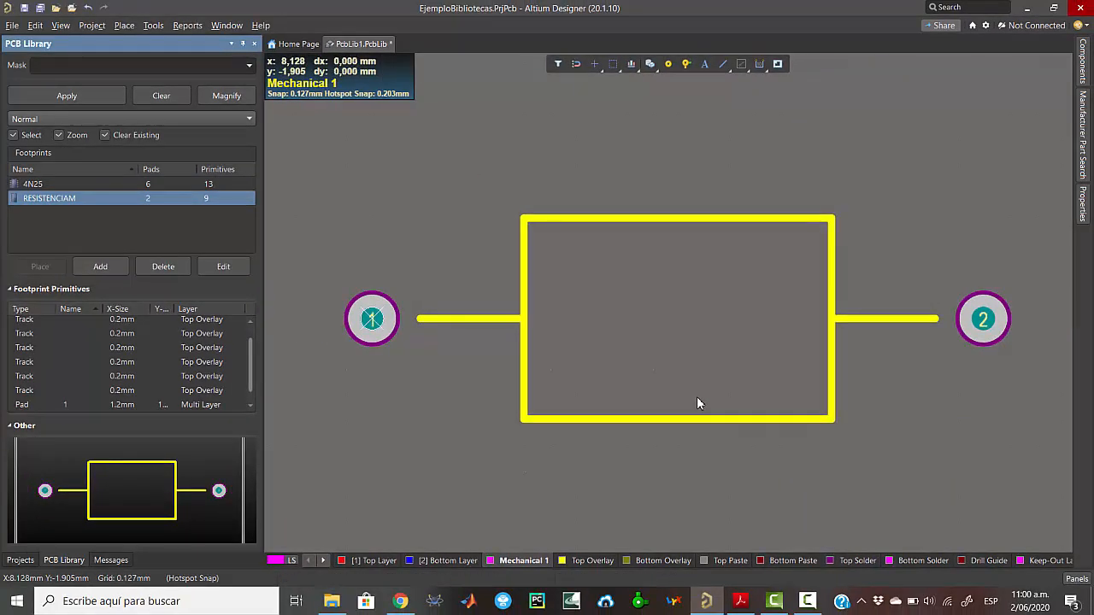
key(3)
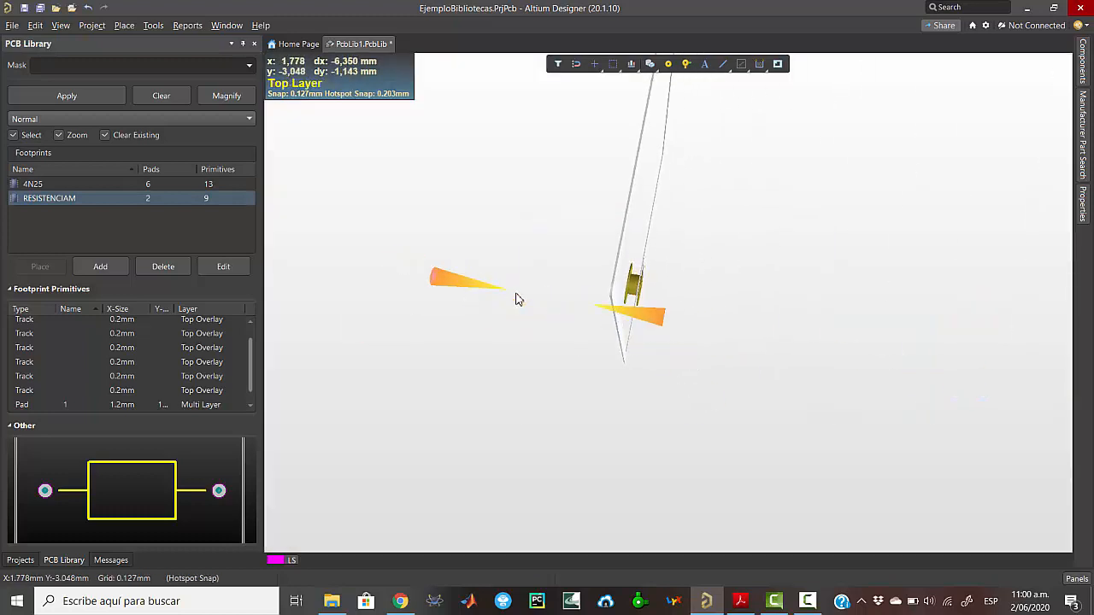
shift+right_drag(640, 303, 478, 256)
shift+right_drag(398, 251, 338, 267)
key(2)
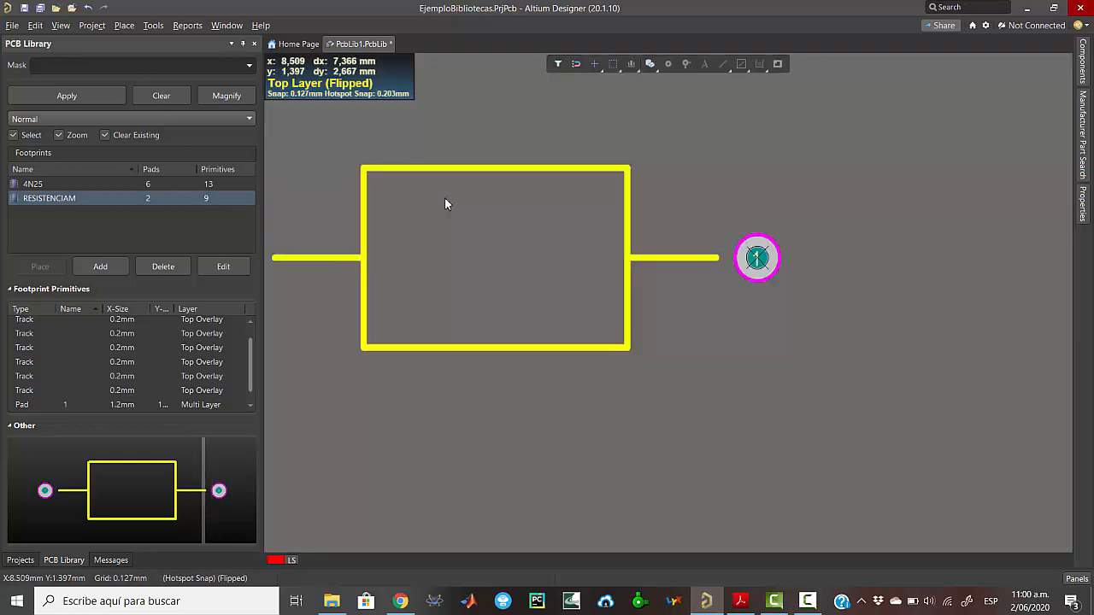
Step: Place a 3D body inside the resistor footprint's rectangular outline
click(651, 66)
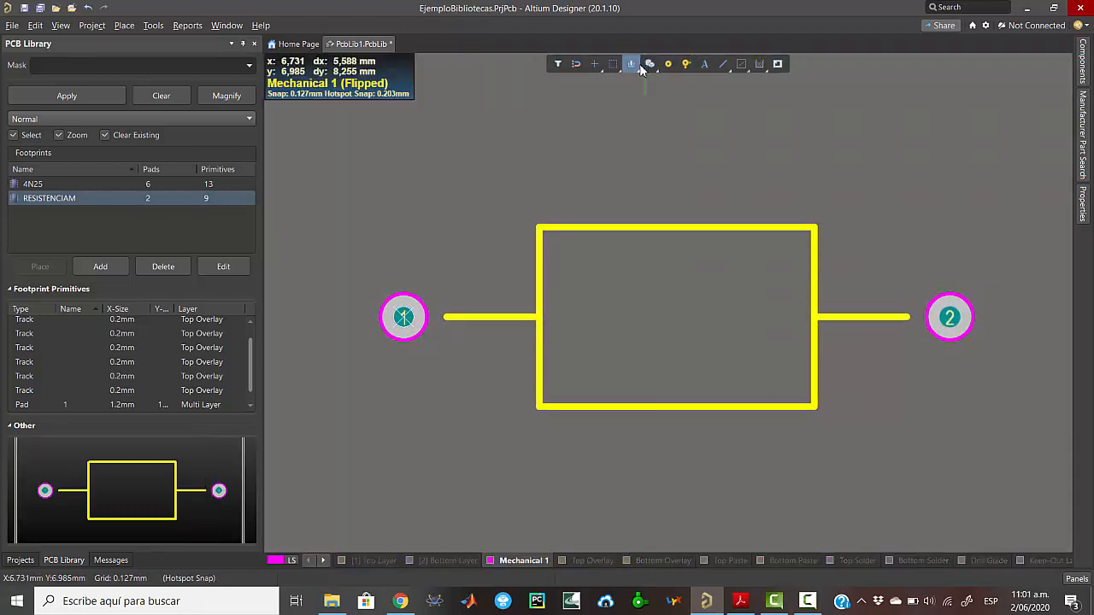
click(543, 241)
click(587, 241)
right_click(703, 365)
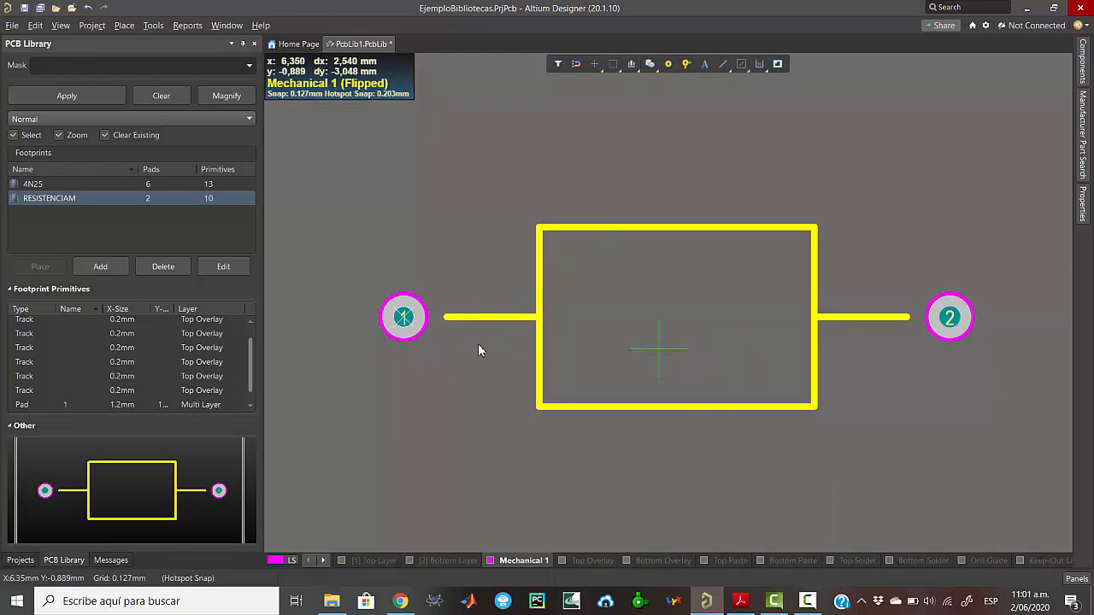
key(Escape)
Step: View the 4N25 footprint with the board flipped, and return to the RESISTENCIAM footprint
click(62, 183)
key(v)
key(b)
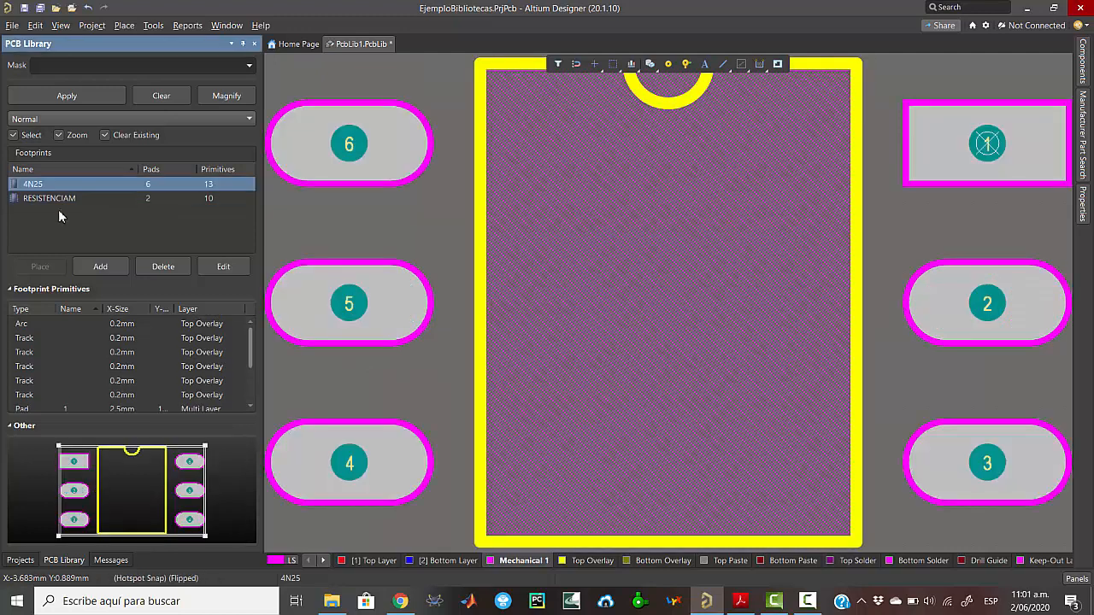
click(57, 201)
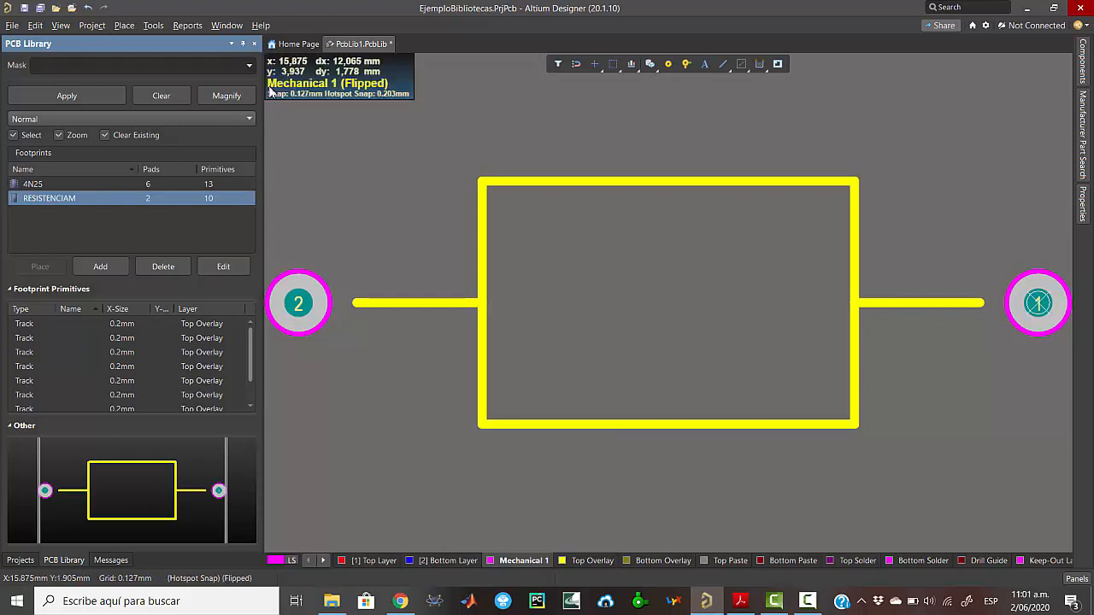
Step: Save the PCB library as BibliotecaMia in the EjemploBibliotecas project folder
click(41, 8)
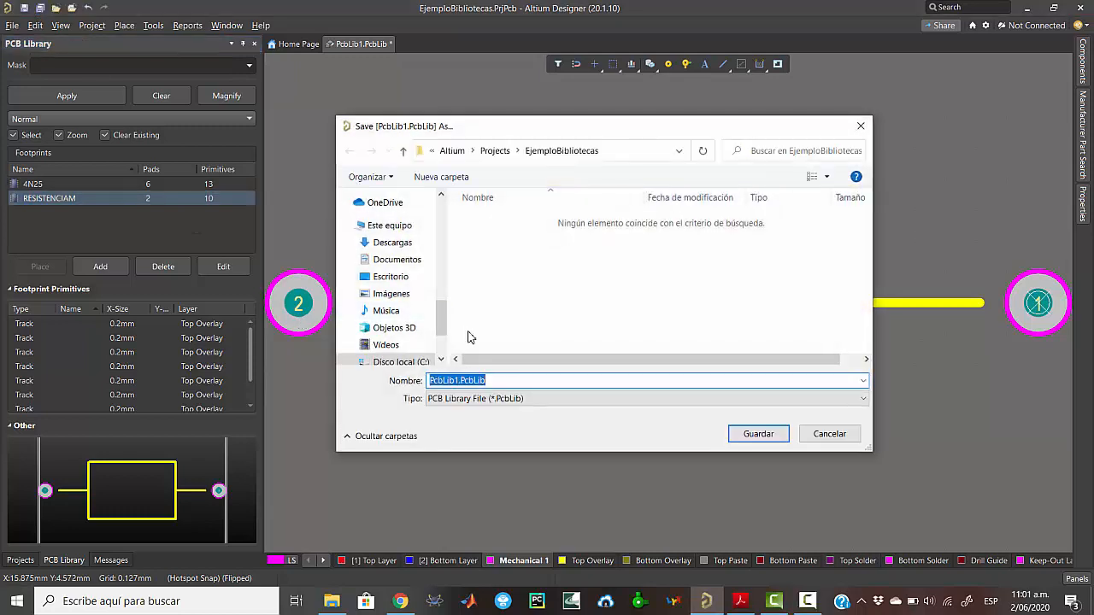
text(BibliotecaMia)
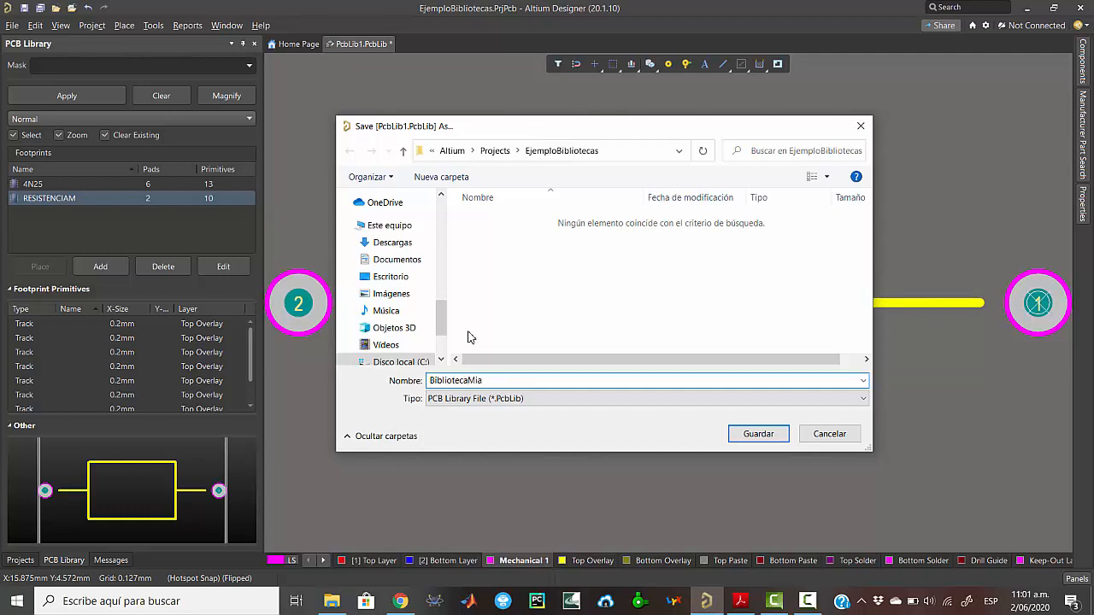
key(Return)
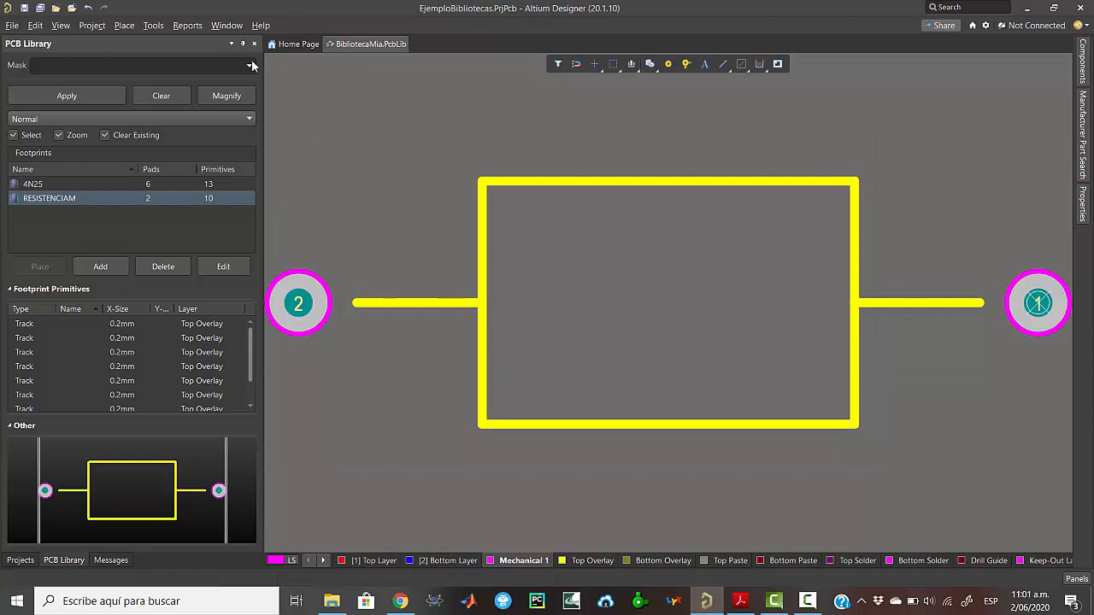
Step: Add a new Schematic Library to the EjemploBibliotecas project
click(13, 560)
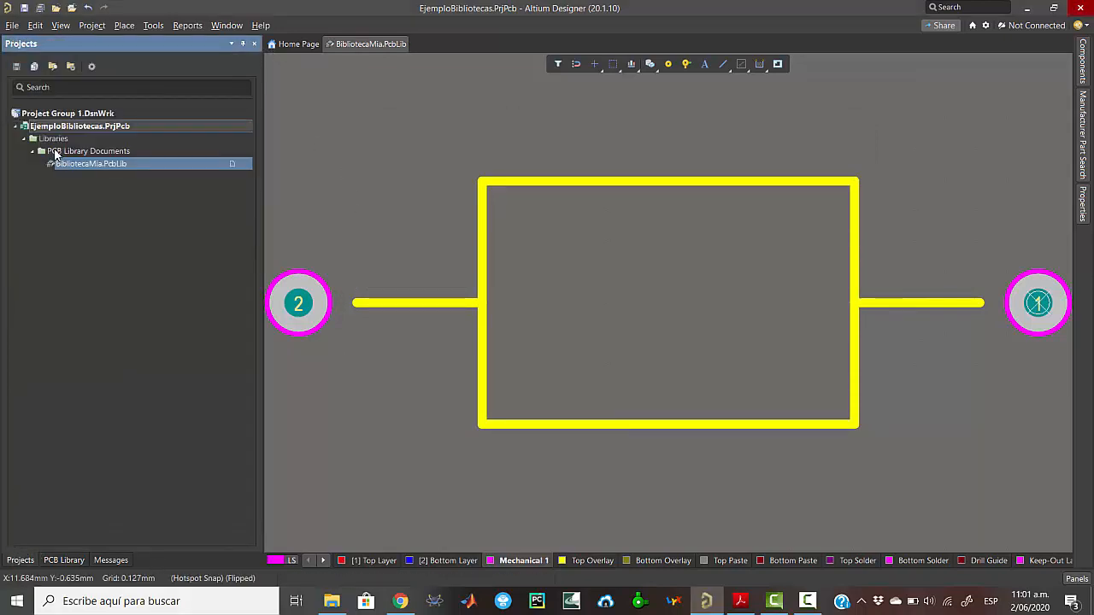
right_click(49, 129)
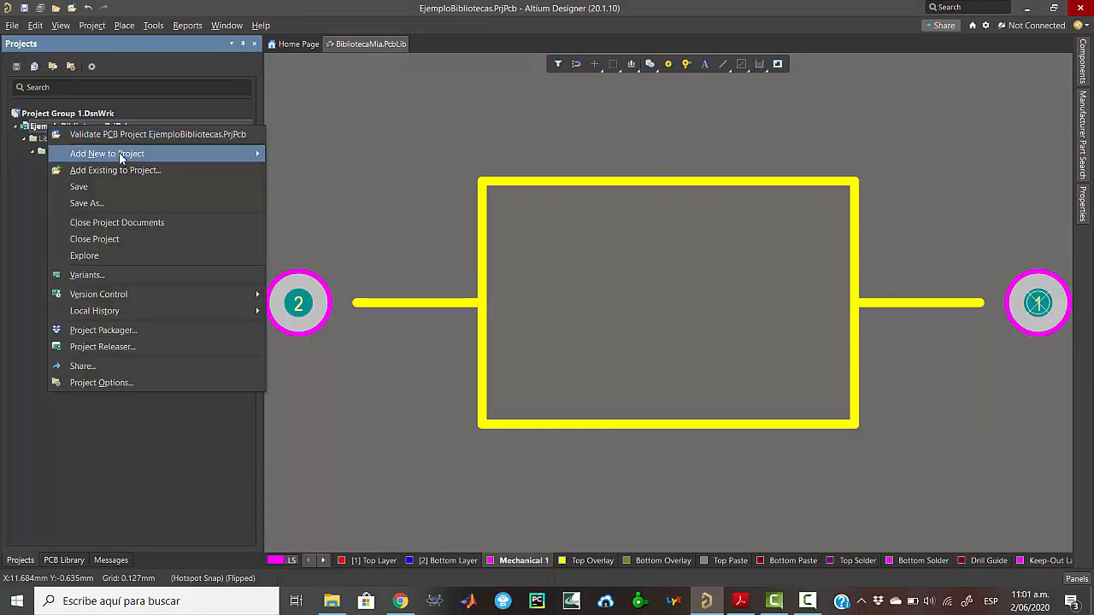
mouse_move(119, 152)
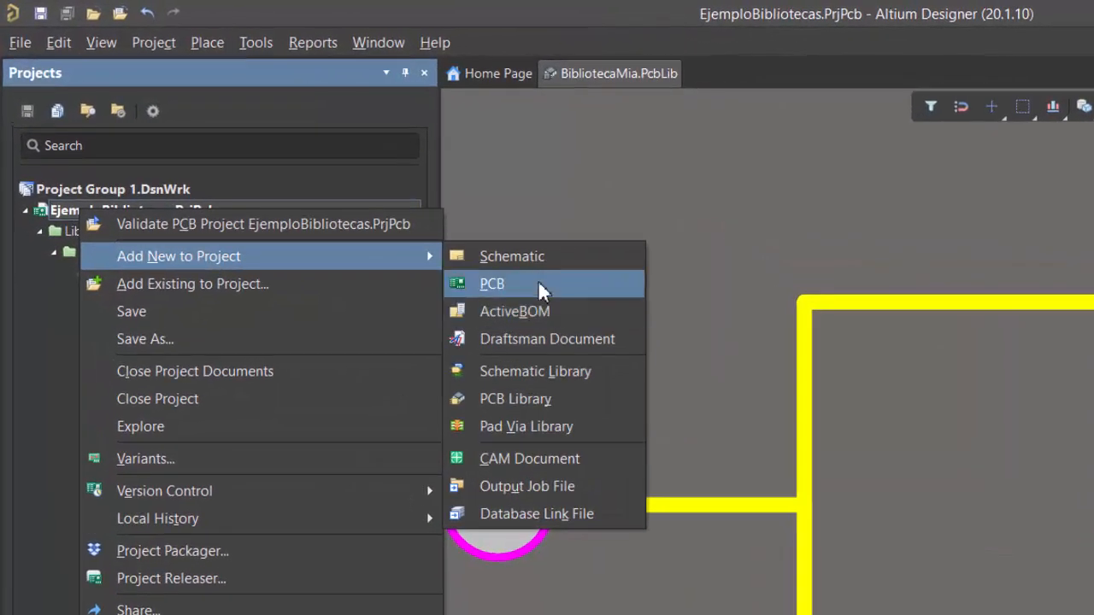
click(527, 375)
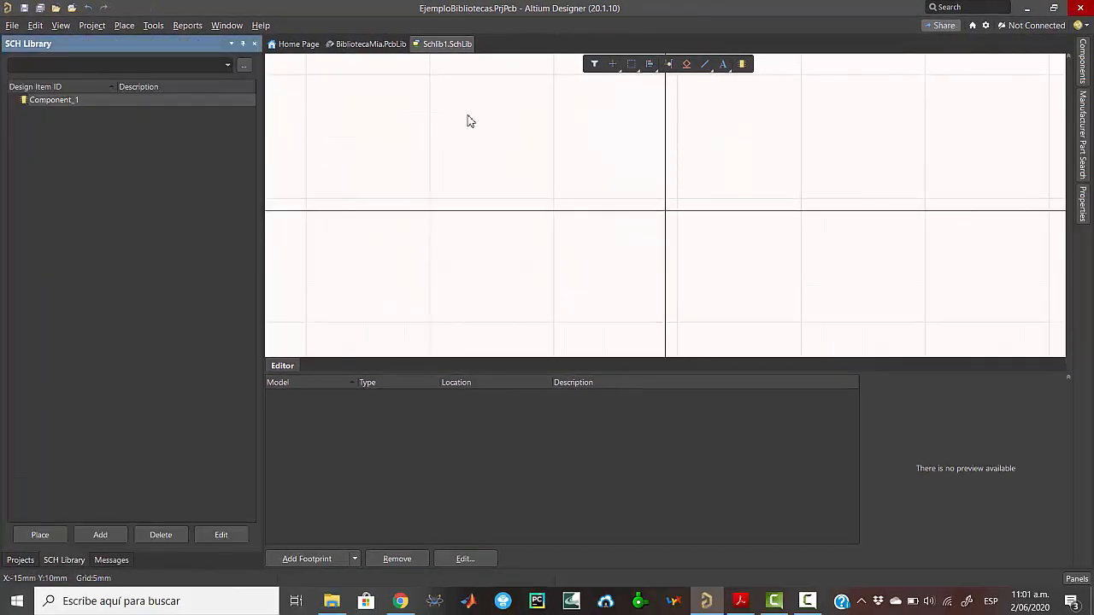
click(154, 26)
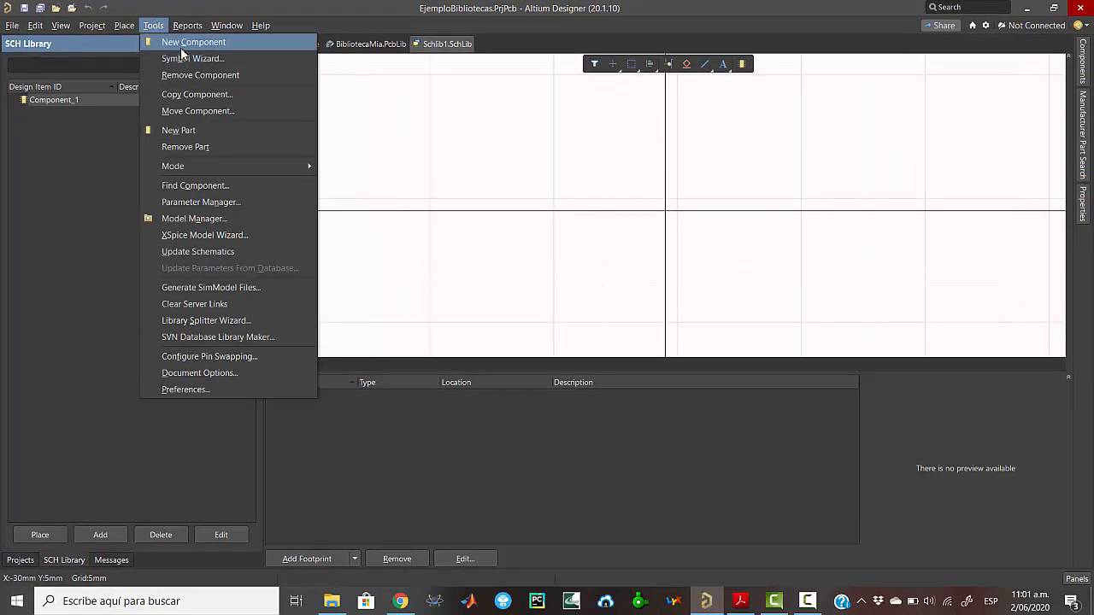
click(181, 47)
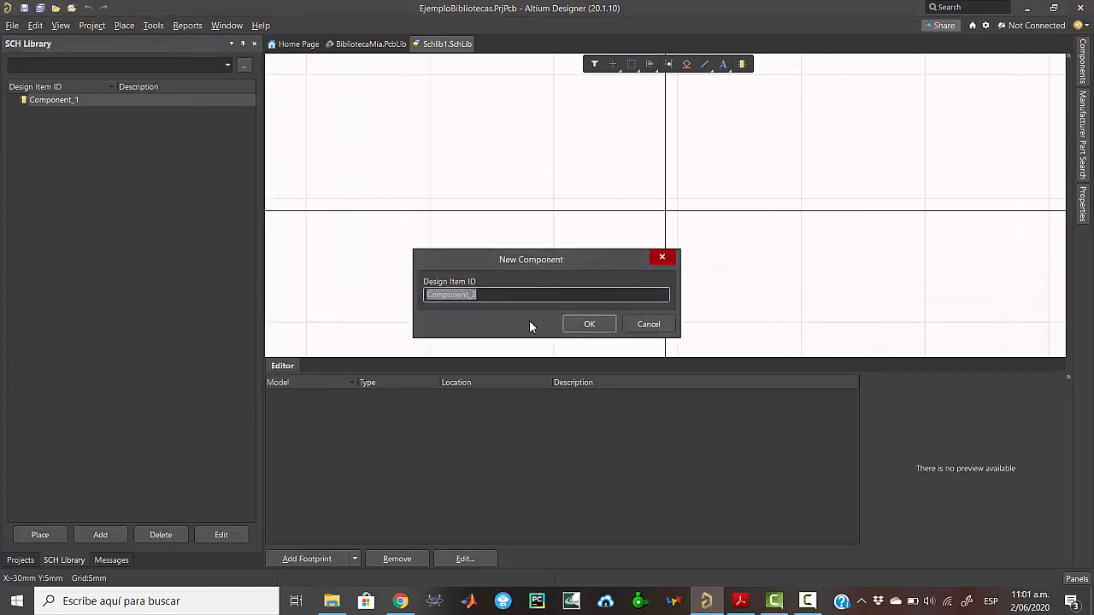
click(641, 326)
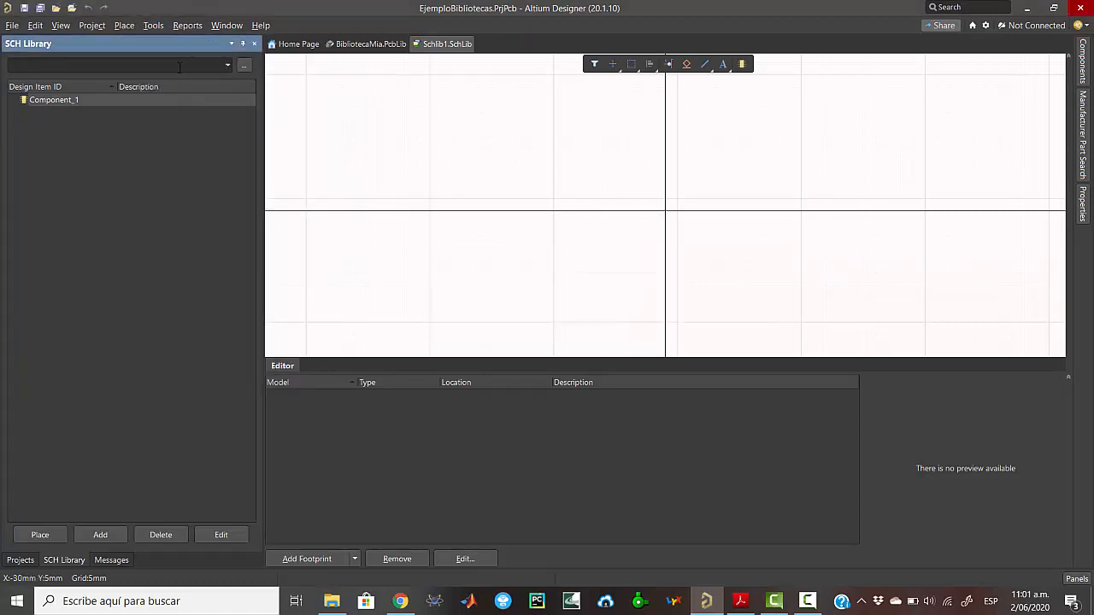
Step: Start the Symbol Wizard for Component_1 with the Dual in-line layout style and 6 pins
click(153, 25)
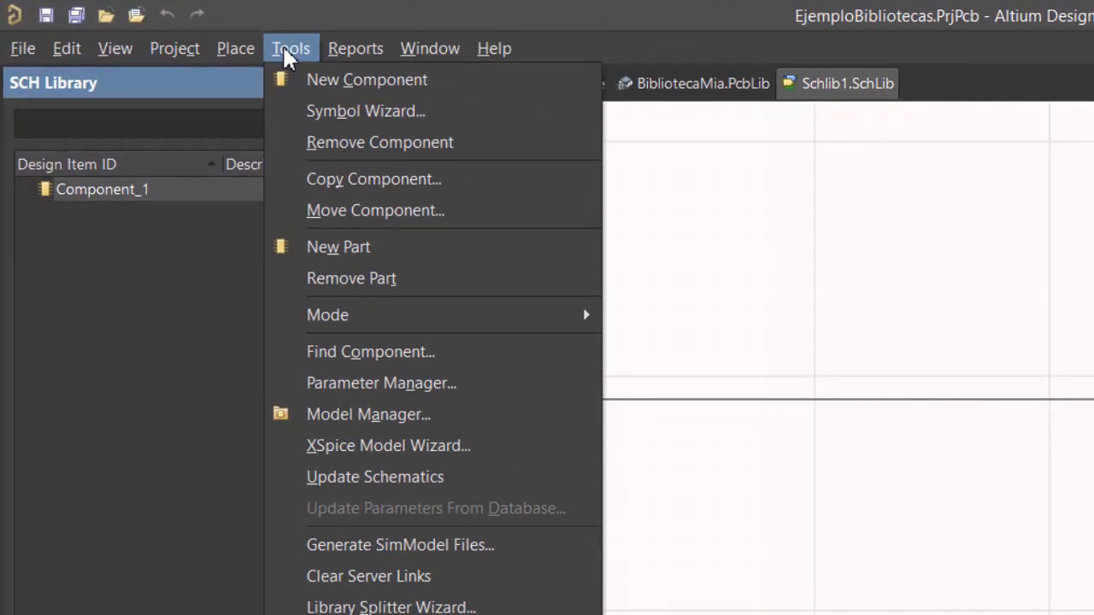
click(331, 112)
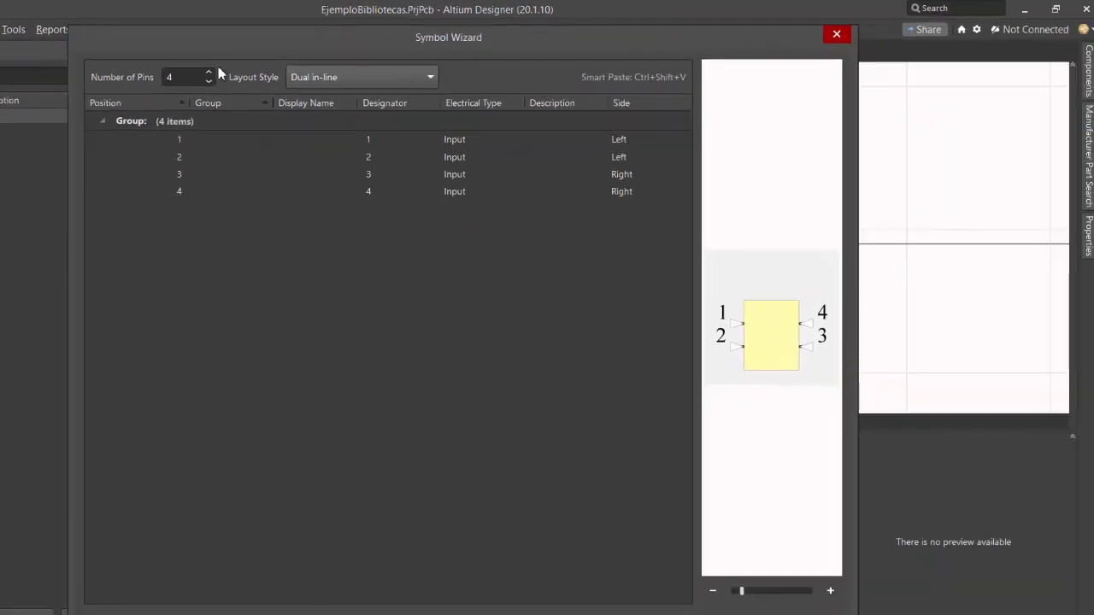
click(430, 79)
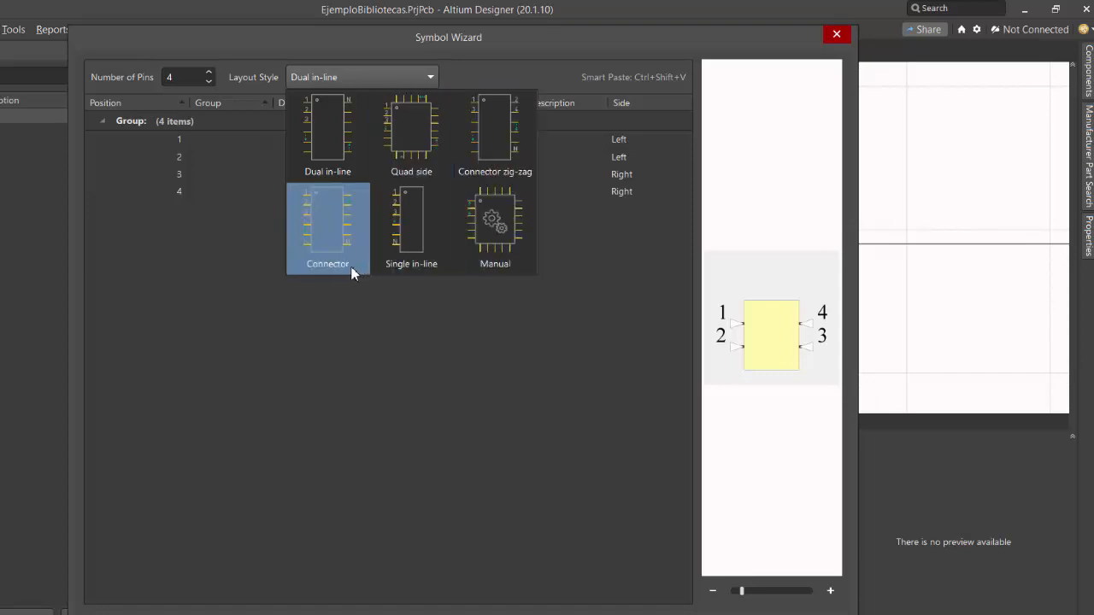
click(304, 136)
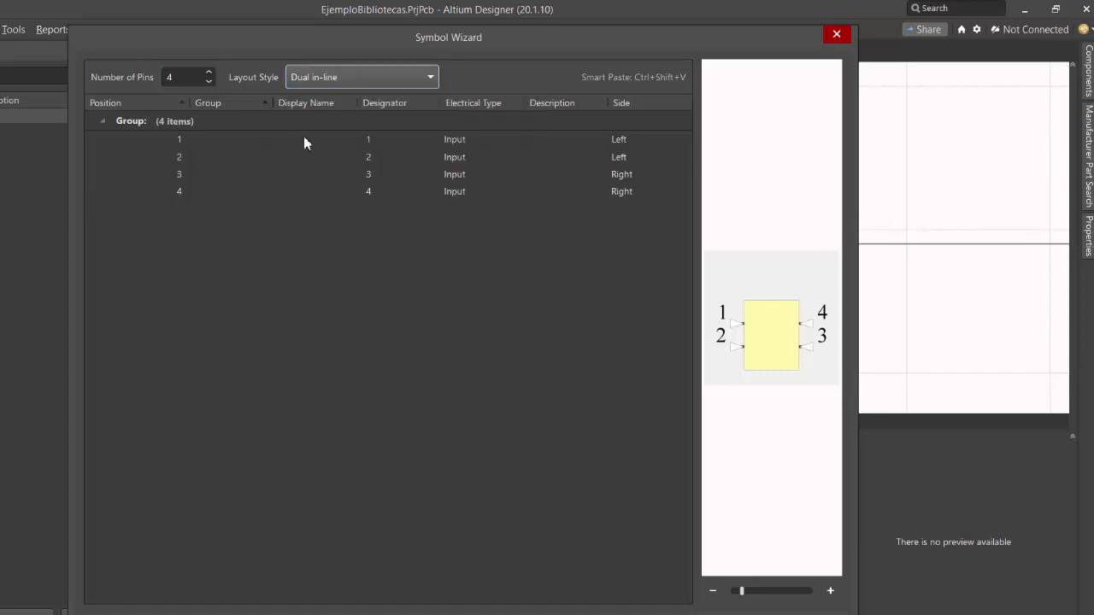
click(209, 73)
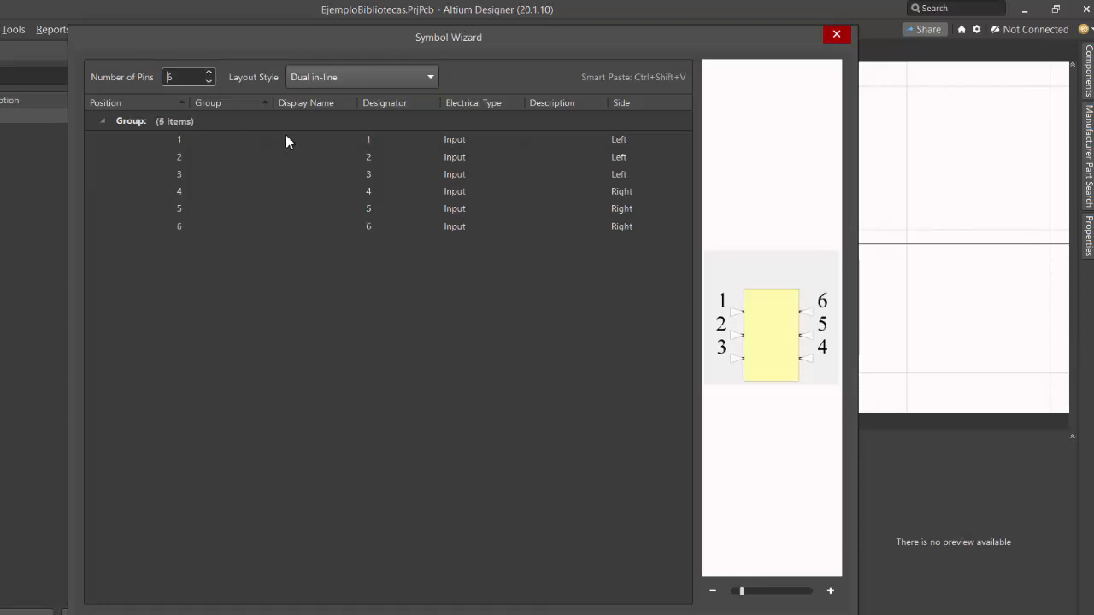
Step: Review pin 1's editable fields and the electrical types available for it
click(255, 139)
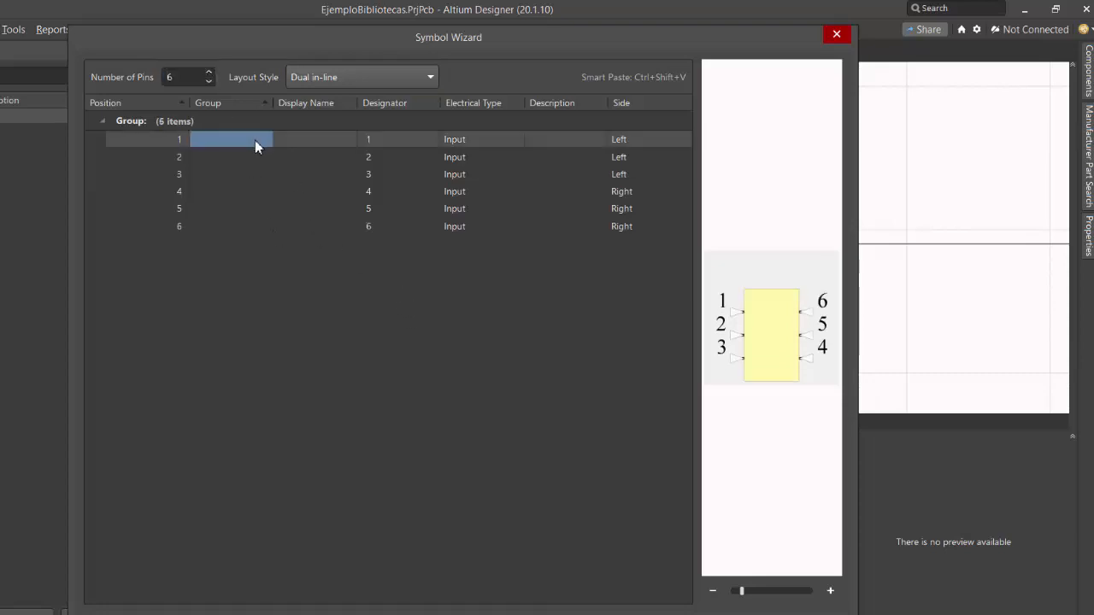
click(337, 143)
click(547, 141)
click(508, 139)
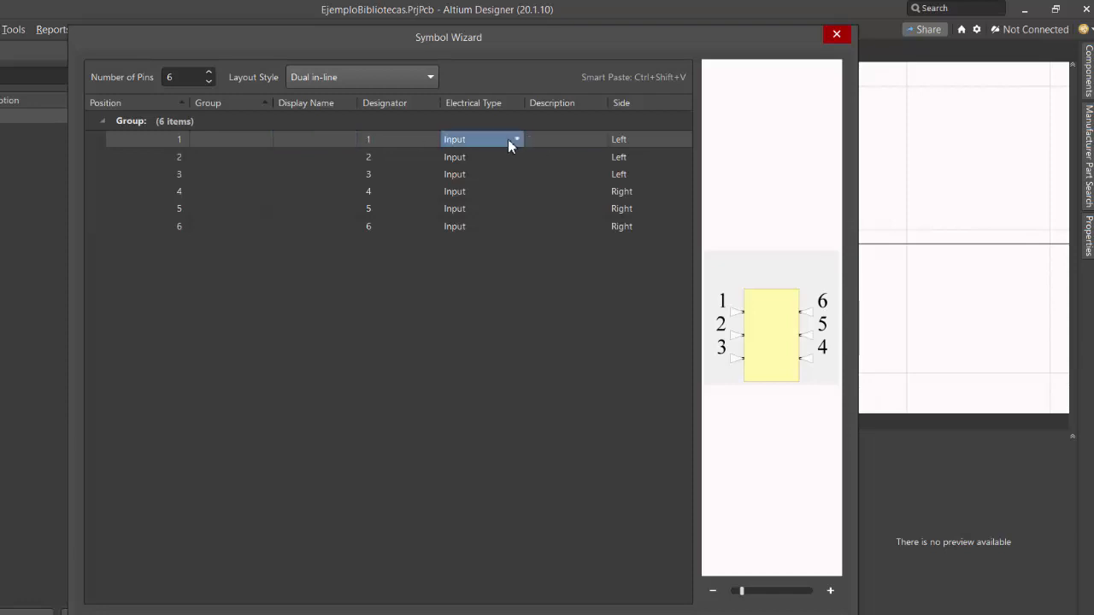
click(517, 141)
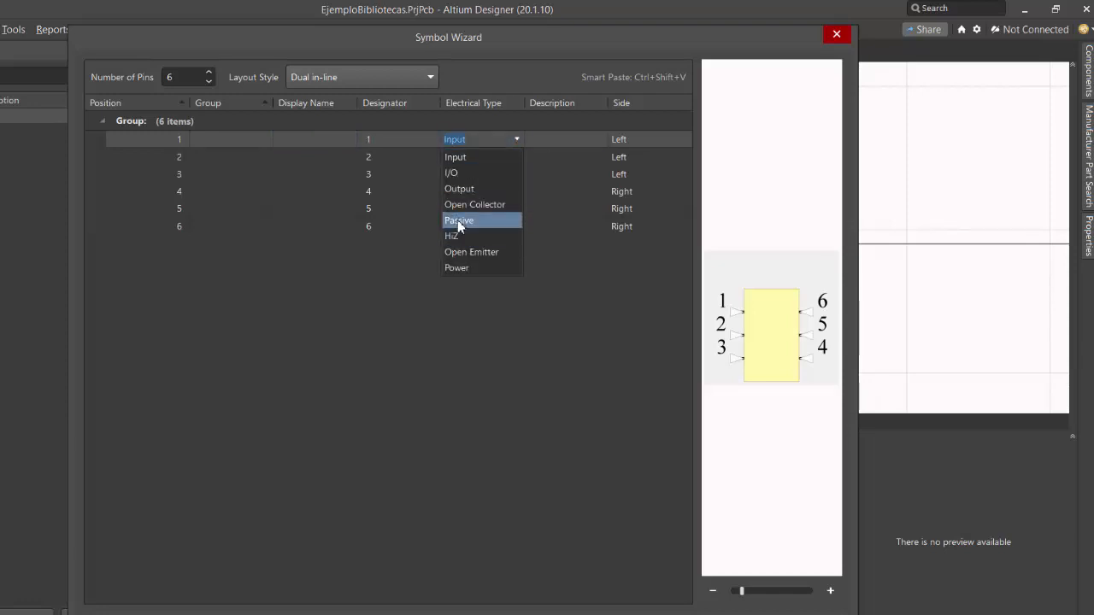
click(325, 321)
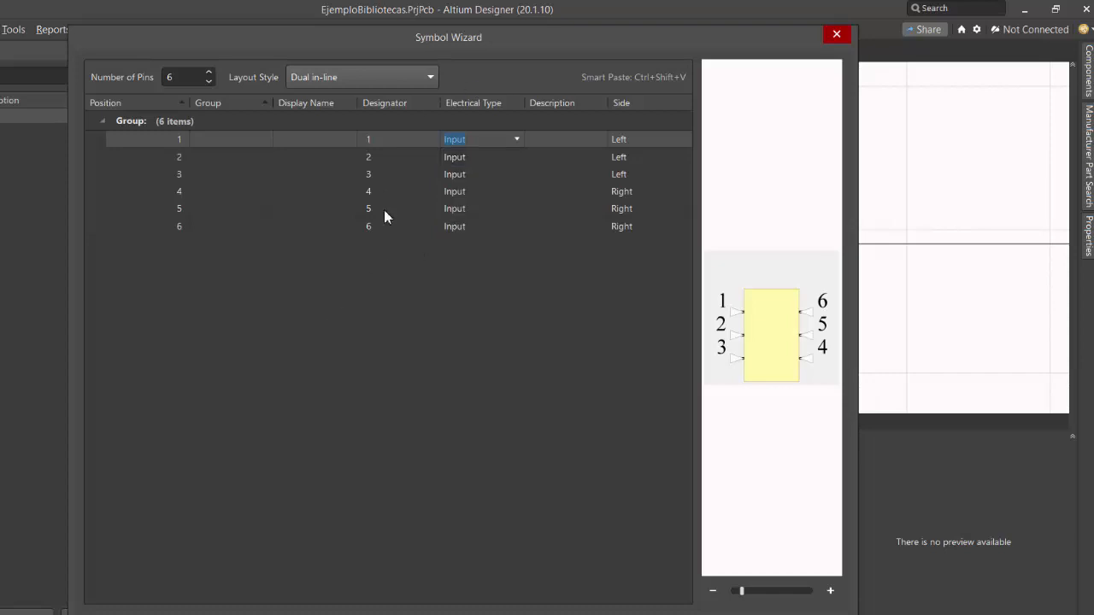
Step: Look up the 4N25 pinout on the datasheet's first page and set pin 1's display name to Anode
key(alt+Tab)
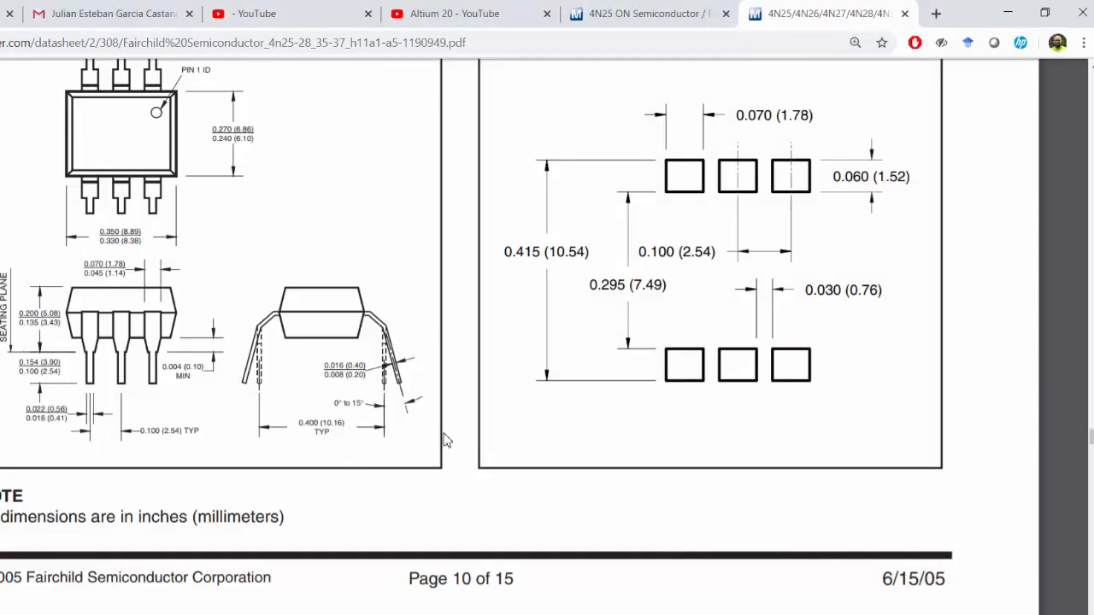
key(Home)
scroll(471, 415, down, 2)
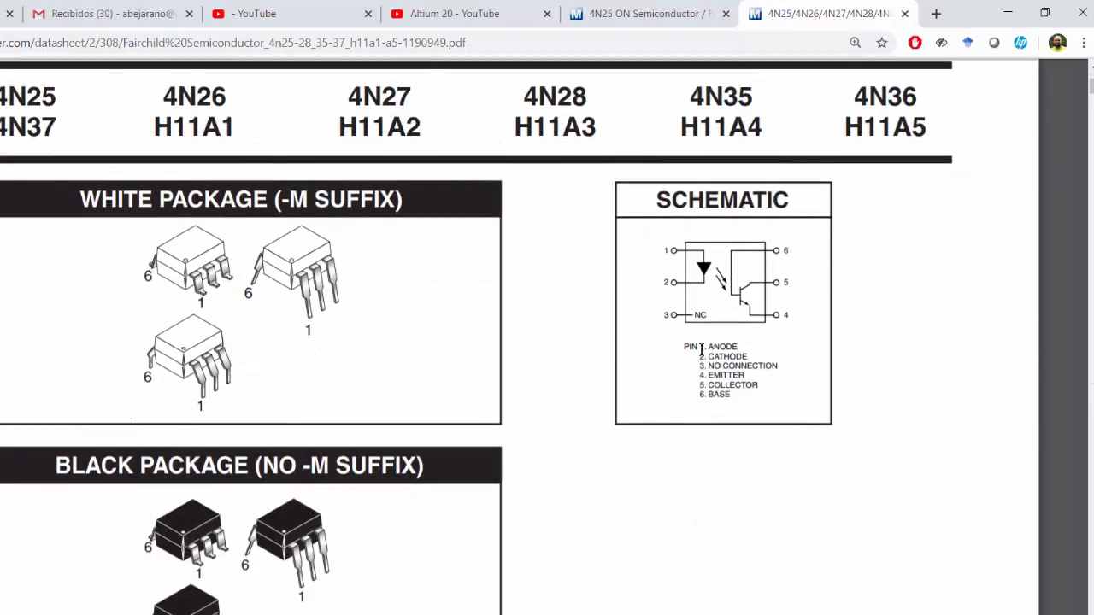
key(alt+Tab)
click(260, 140)
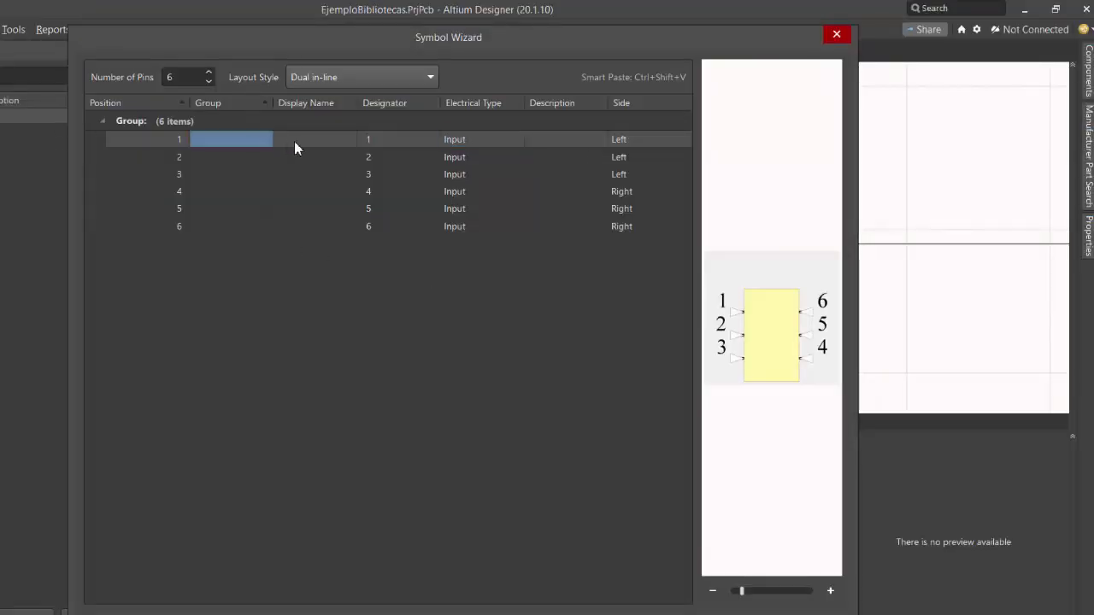
click(294, 146)
text(Anode)
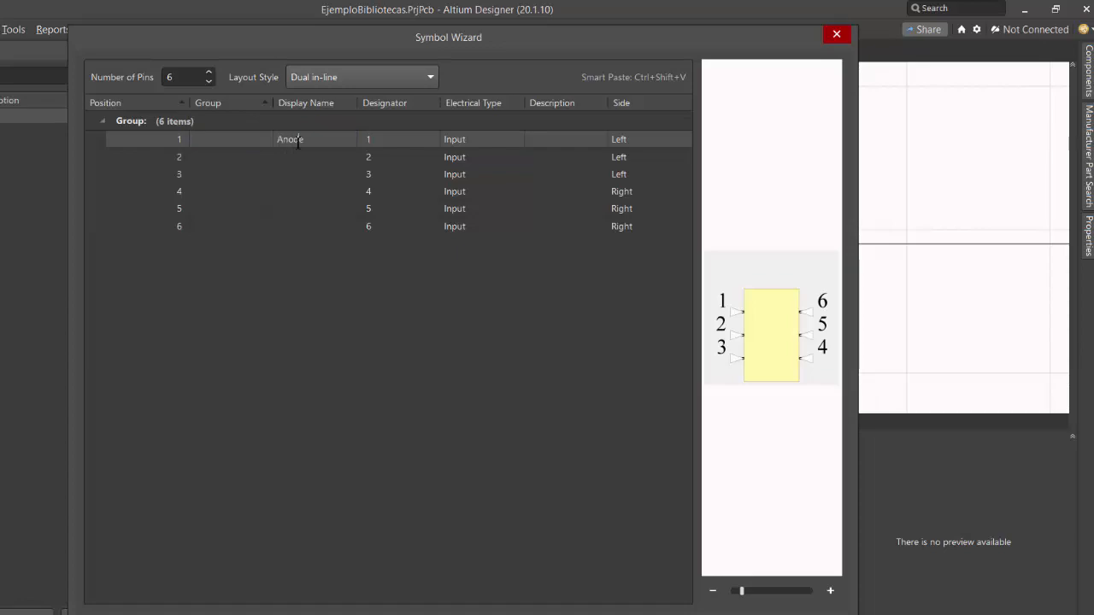
Step: Set the display names of pins 2 and 3 to Cathode and NC, following the pinout in the datasheet's schematic
key(alt+Tab)
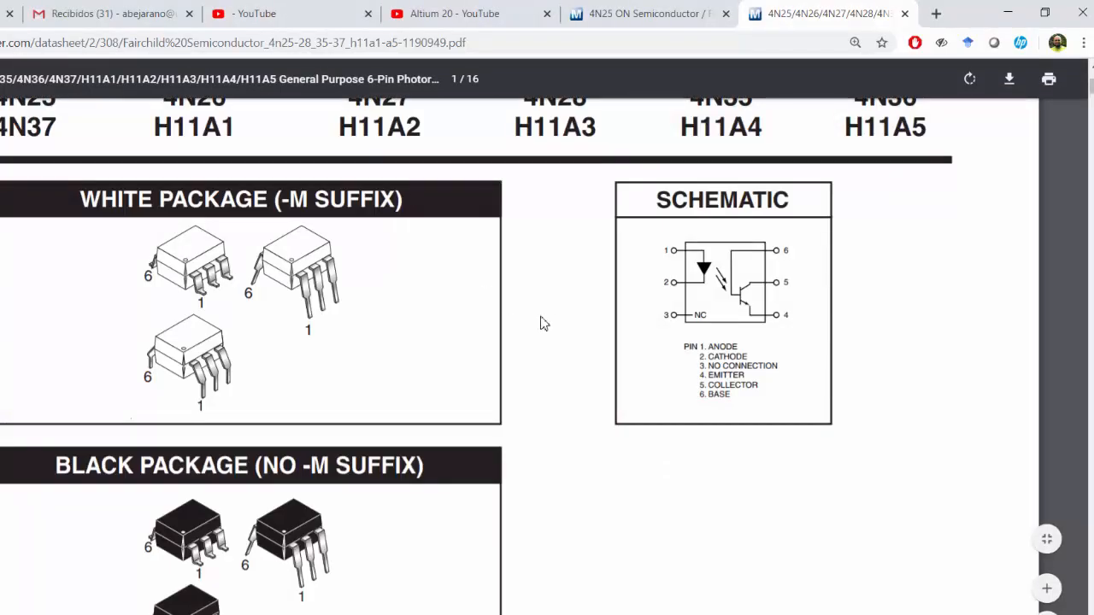
key(alt+Tab)
click(315, 157)
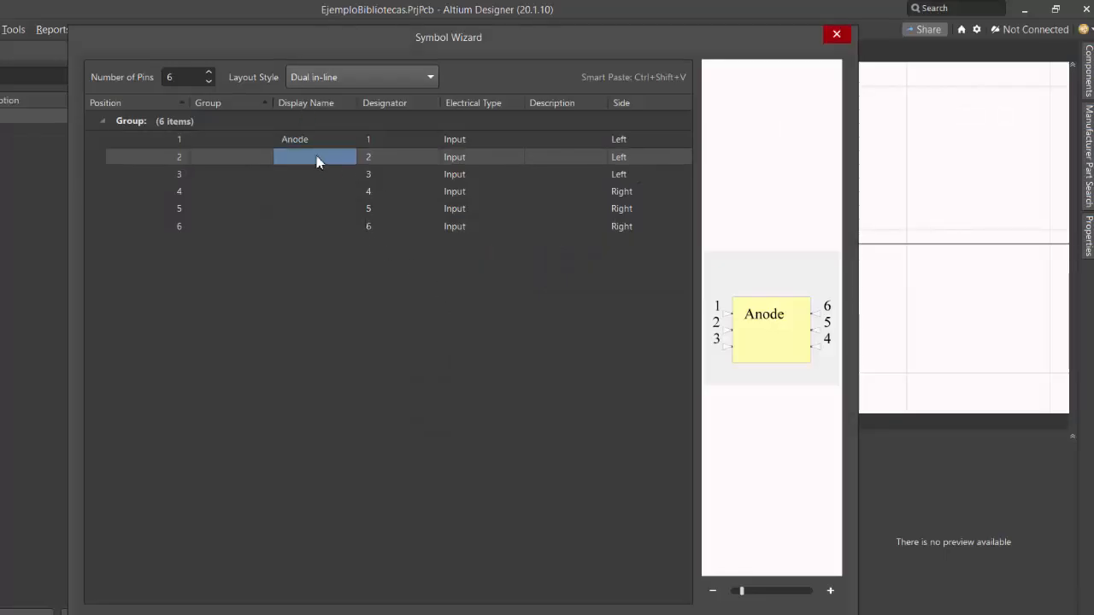
text(Cathode)
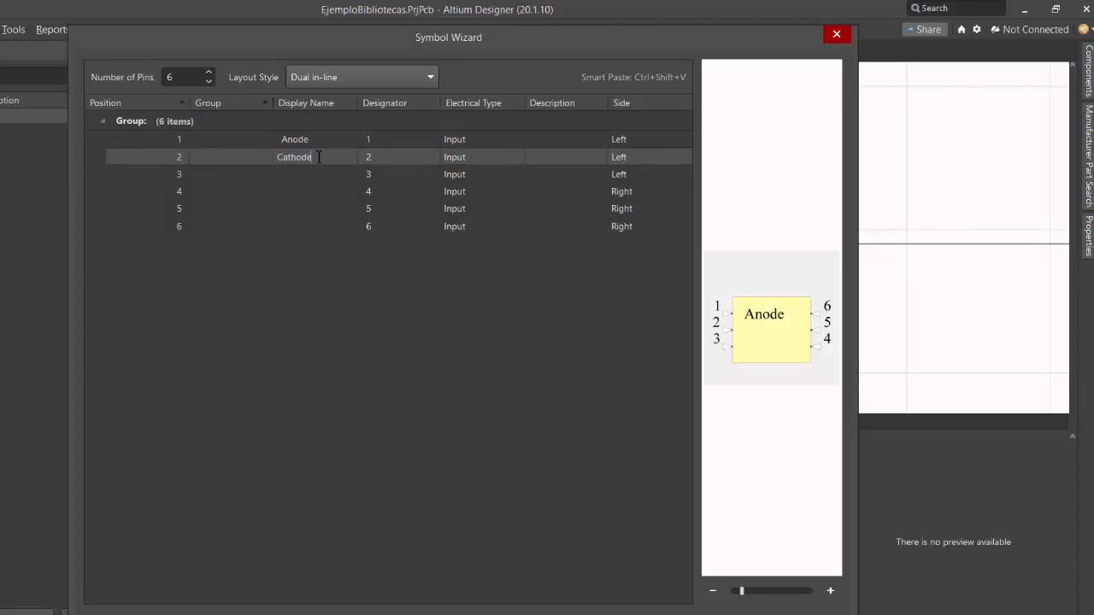
click(320, 169)
key(alt+Tab)
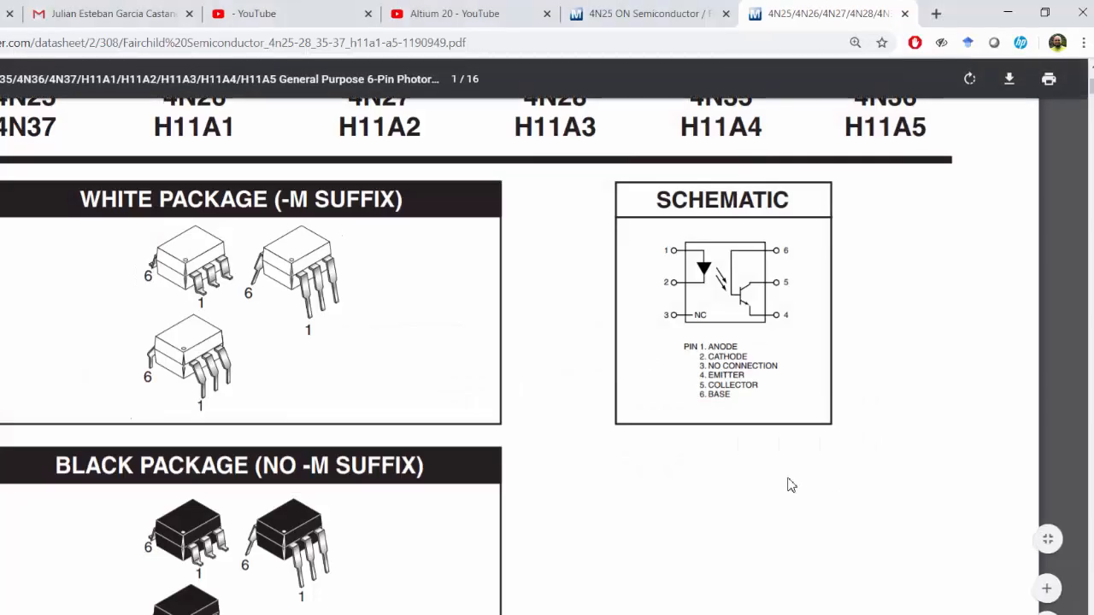
key(alt+Tab)
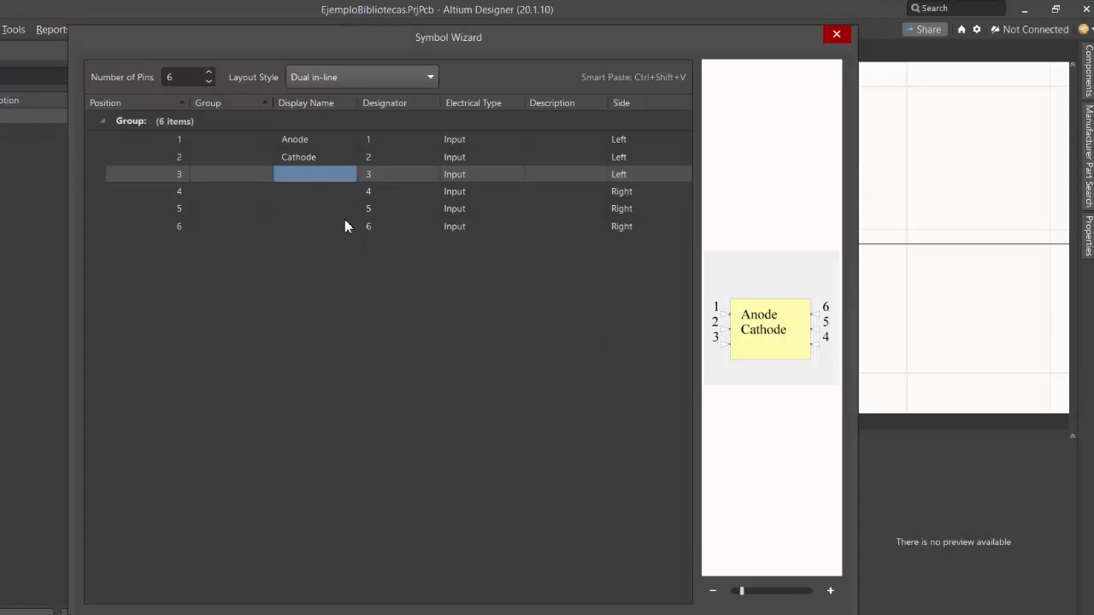
text(NC)
Step: Check pin 4 in the datasheet pinout and set its display name to Emitter
click(325, 192)
key(alt+Tab)
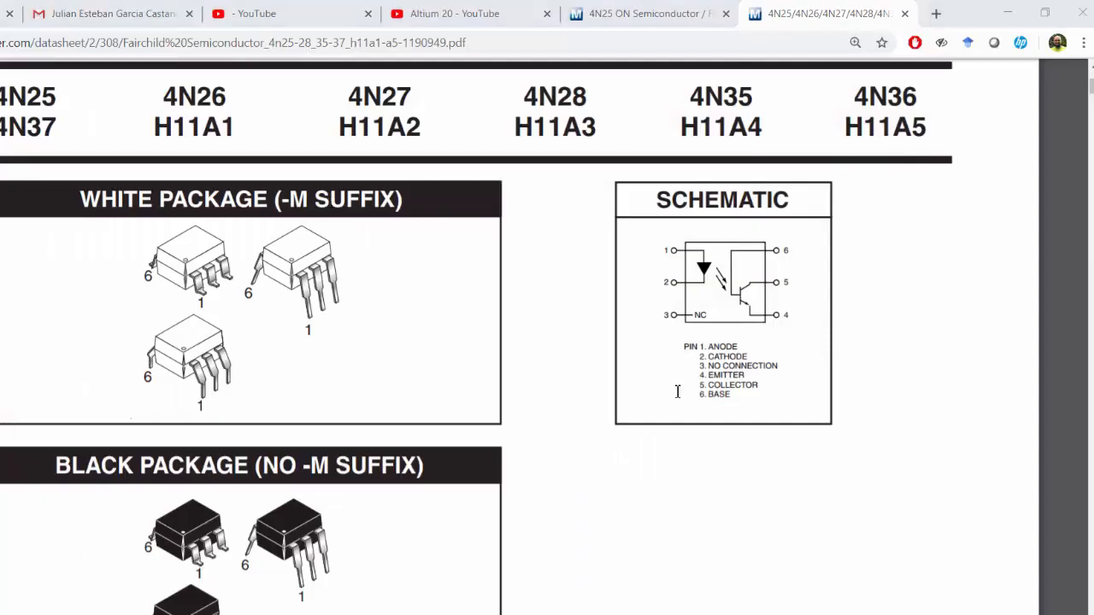
key(alt+Tab)
key(alt+Tab)
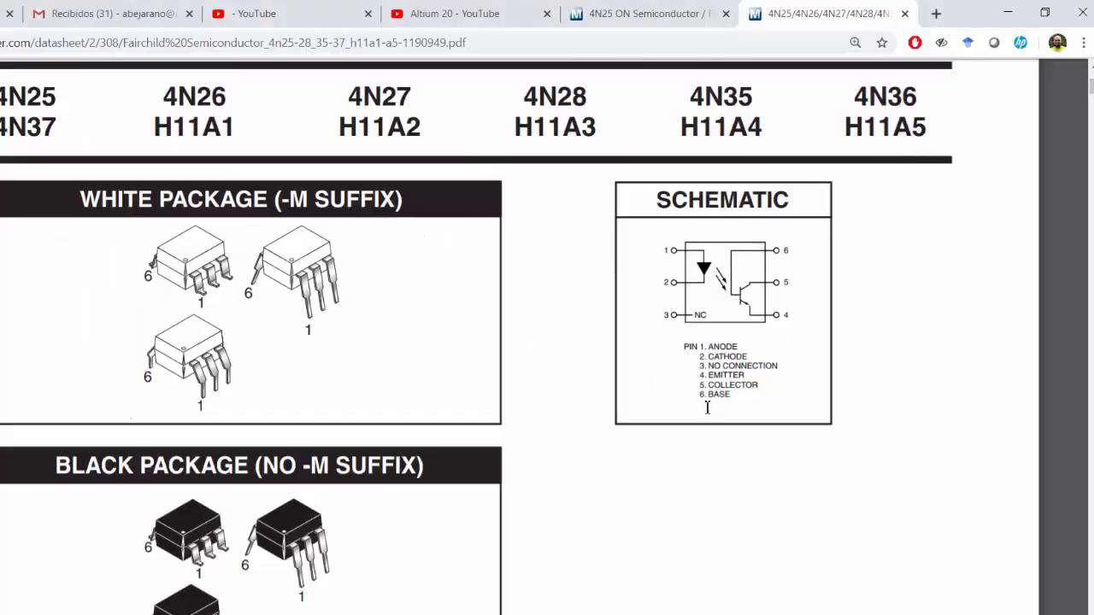
key(alt+Tab)
text(E)
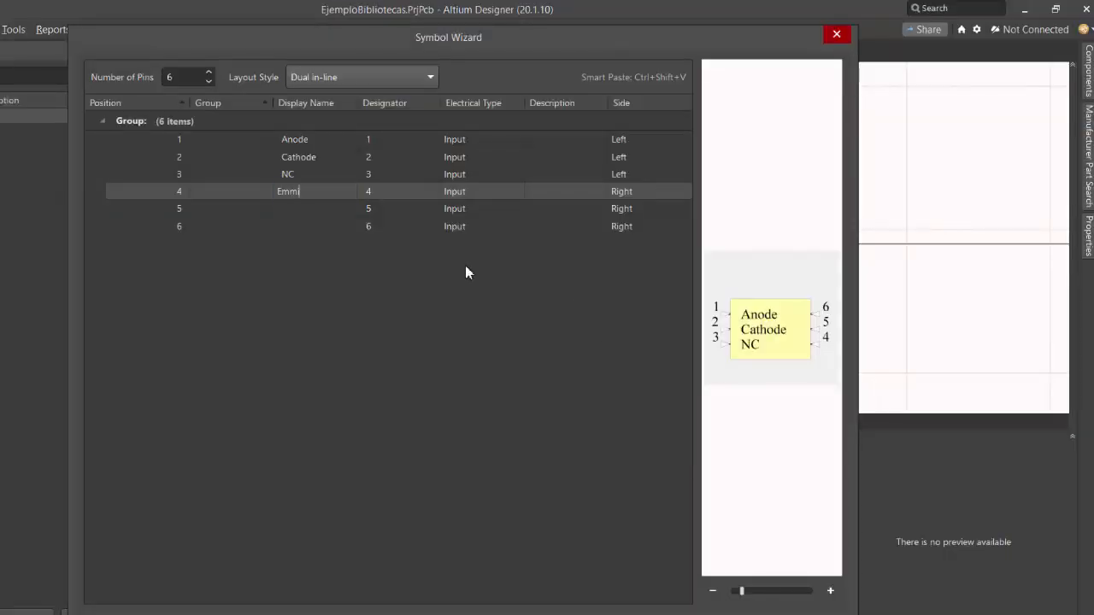
text(mitter)
Step: Set the display names of pins 5 and 6 to Collector and Base, checking them against the datasheet pinout
click(295, 224)
click(301, 208)
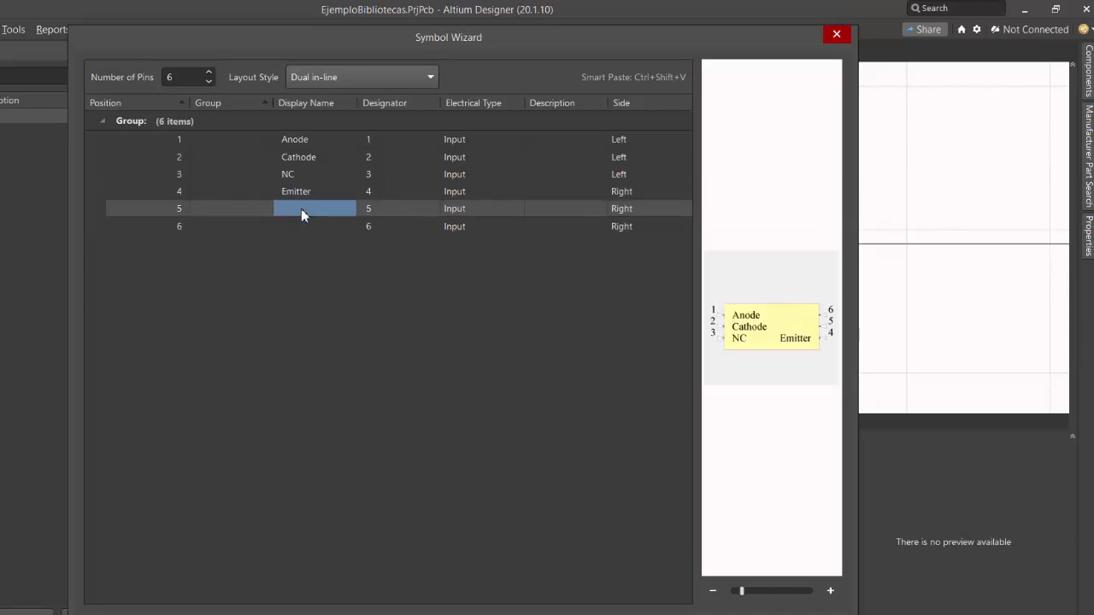
key(alt+Tab)
key(alt+Tab)
text(C)
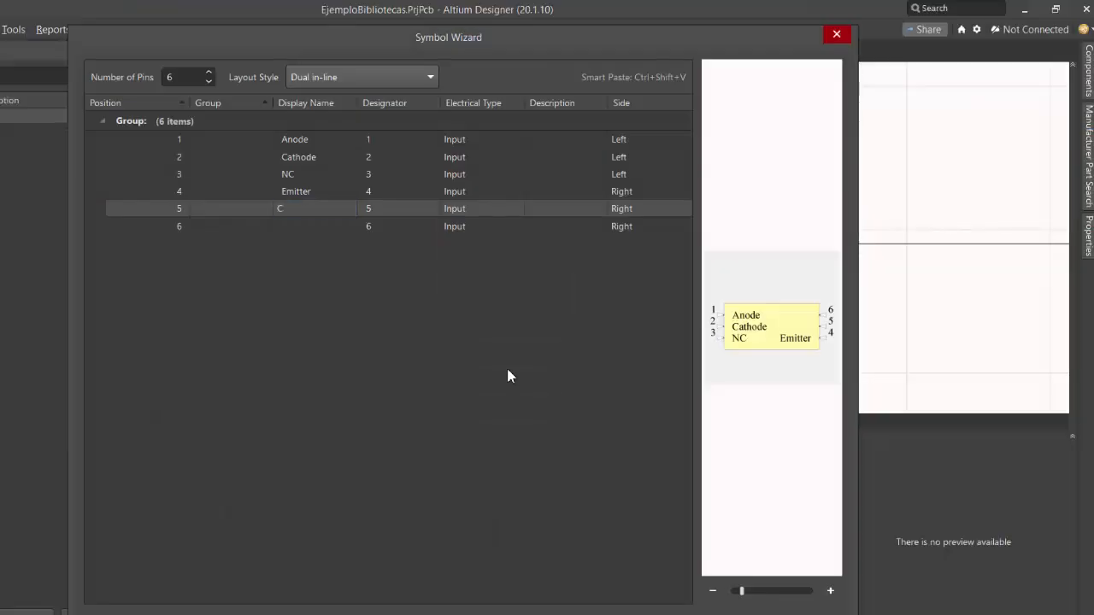
text(ollector)
click(326, 226)
text(Bas)
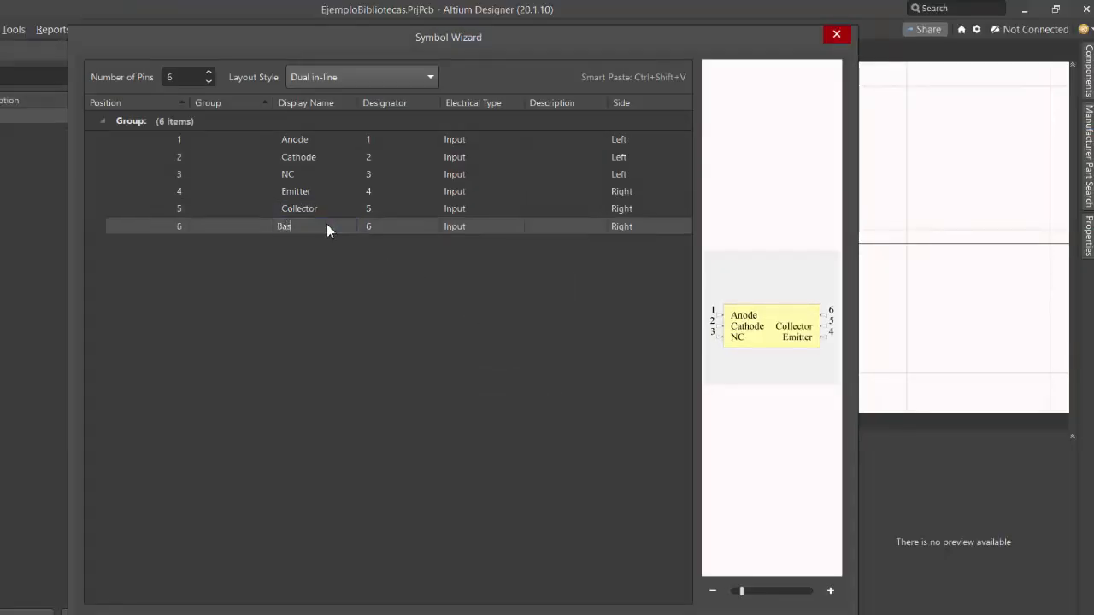
text(e)
key(alt+Tab)
key(alt+Tab)
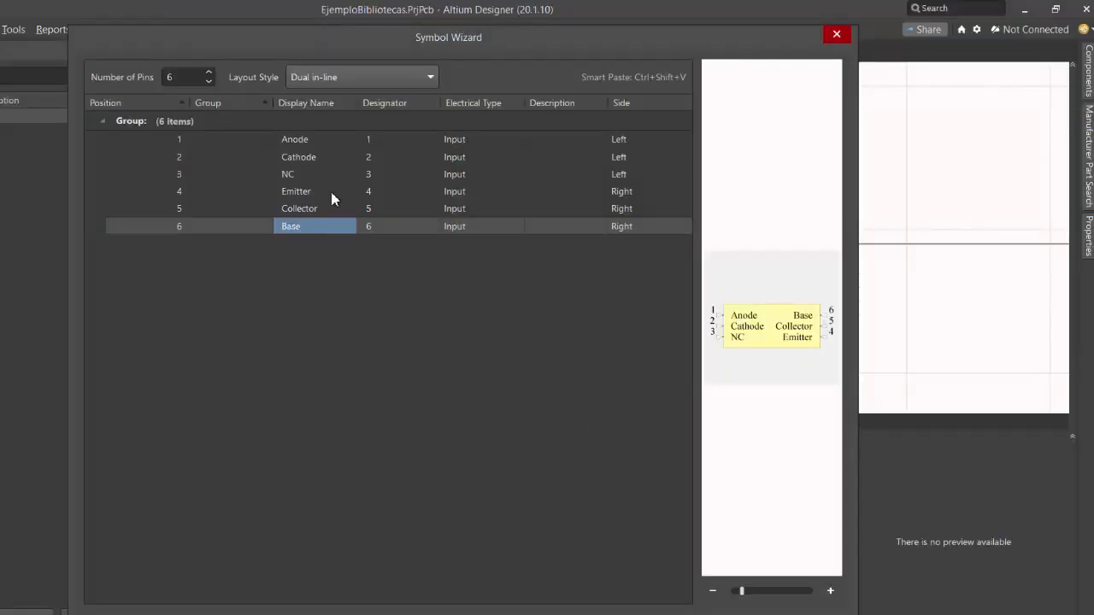
Step: Set the electrical type of the Anode, Cathode and NC pins to Passive
click(474, 128)
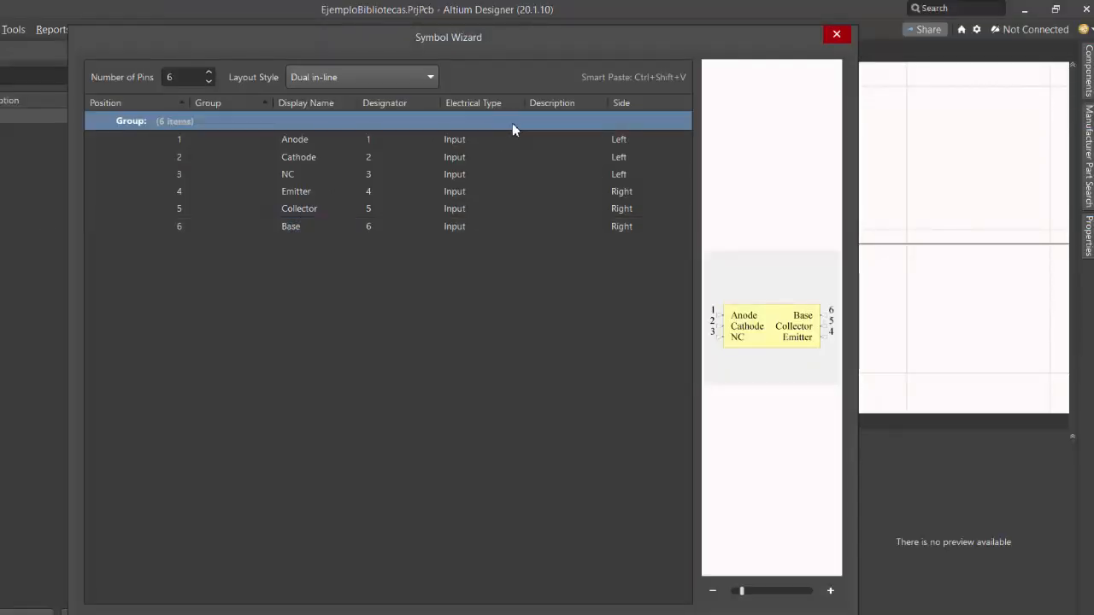
click(504, 142)
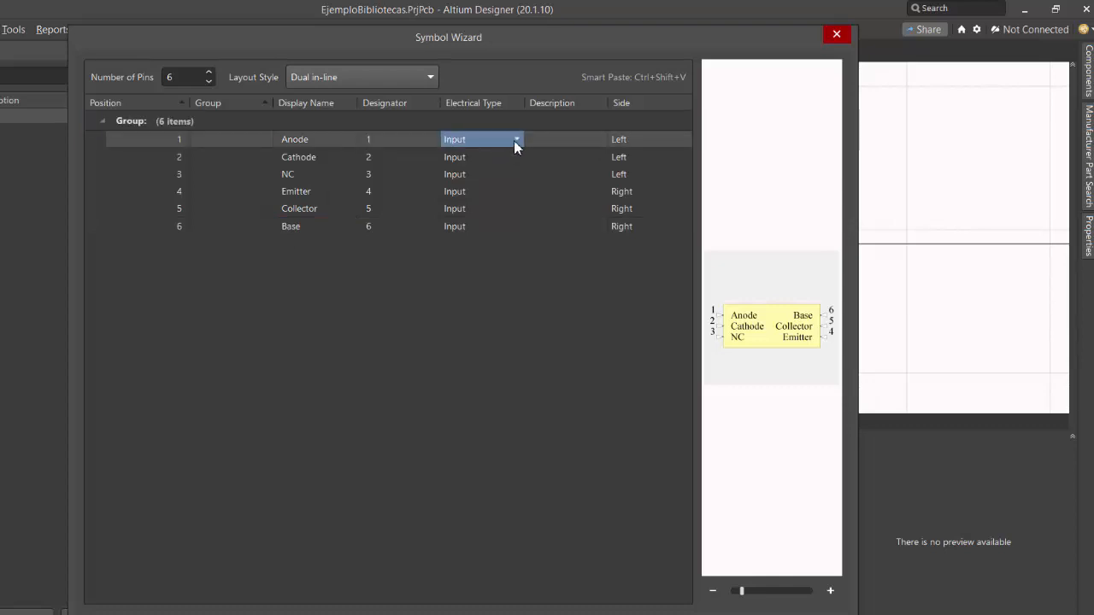
click(516, 146)
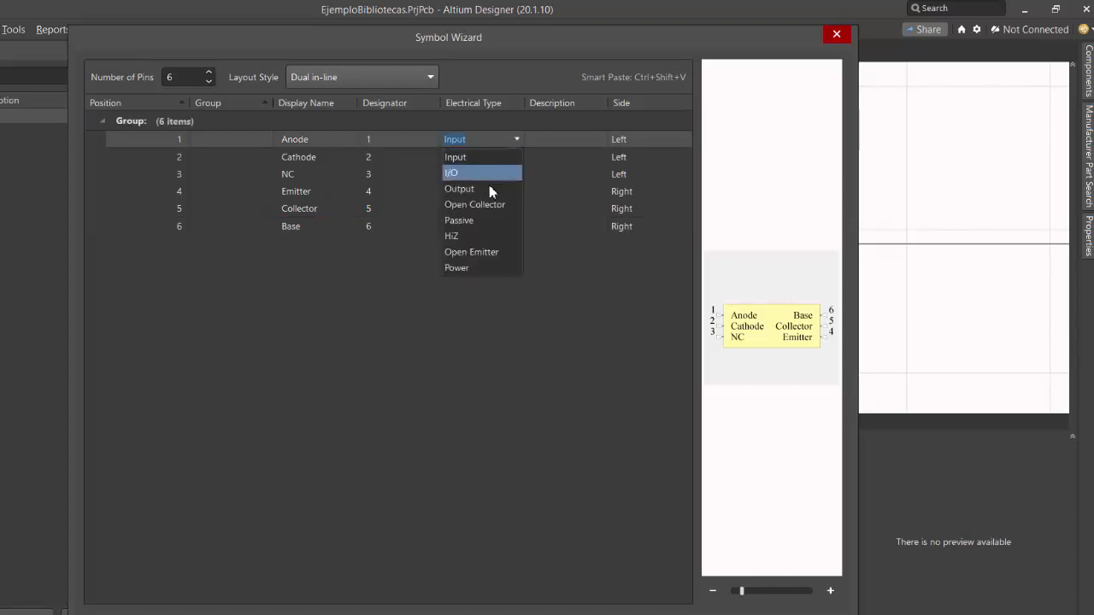
click(462, 221)
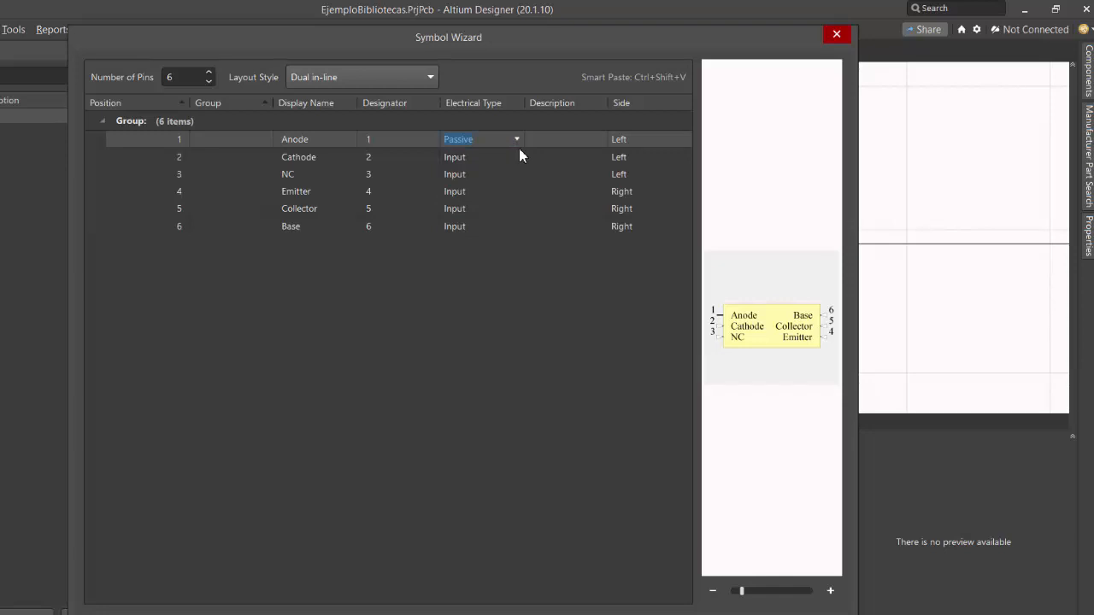
click(518, 156)
click(513, 156)
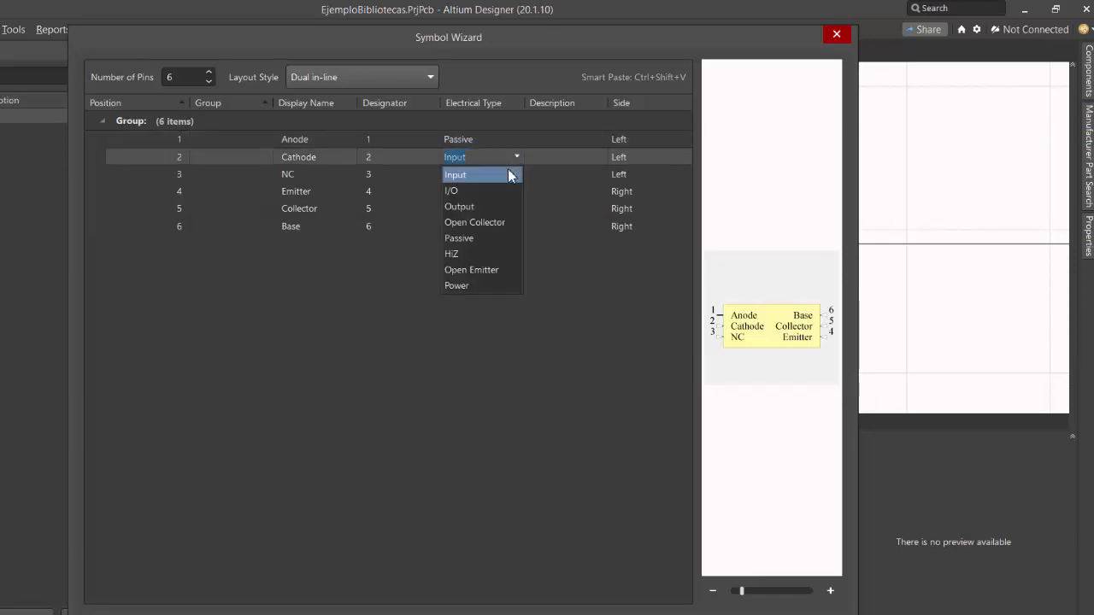
click(465, 239)
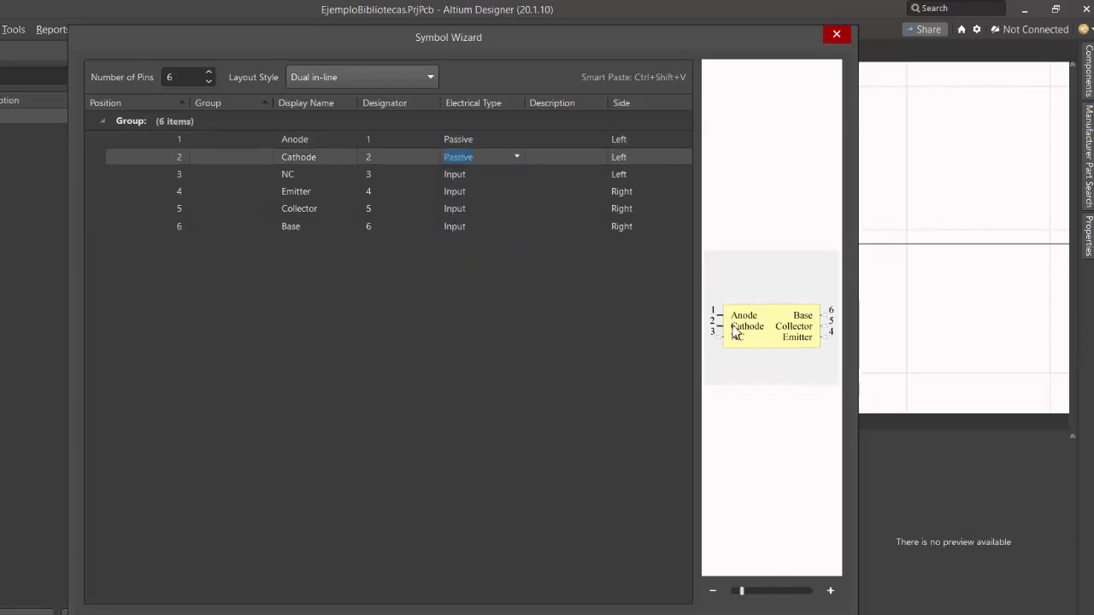
click(513, 177)
click(515, 178)
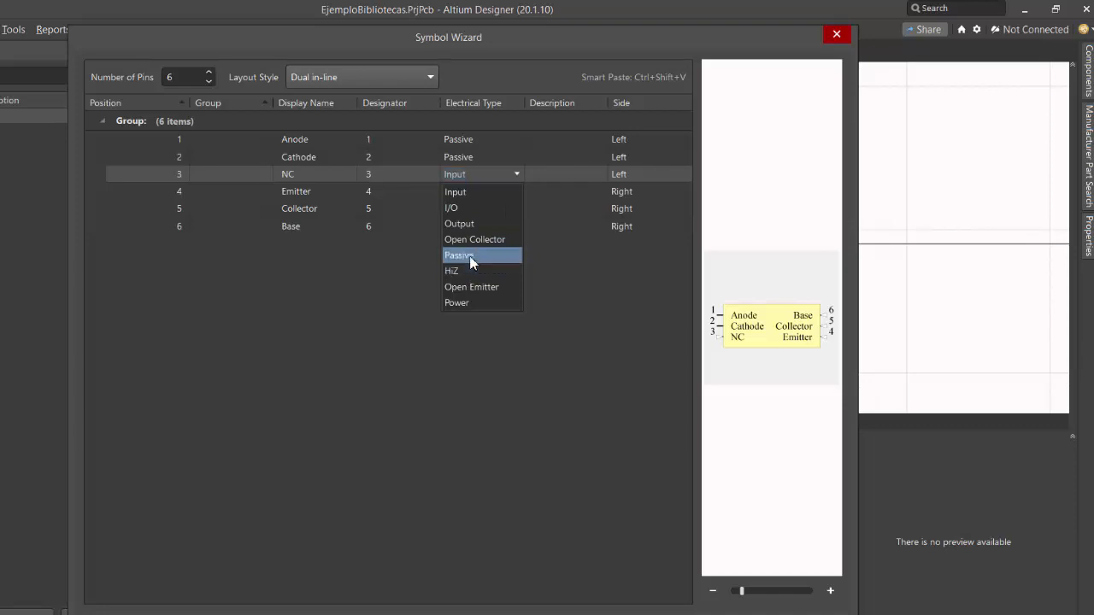
click(468, 256)
Step: Set the electrical type of the Emitter, Collector and Base pins to Passive and place the symbol in the current component
click(519, 191)
click(516, 192)
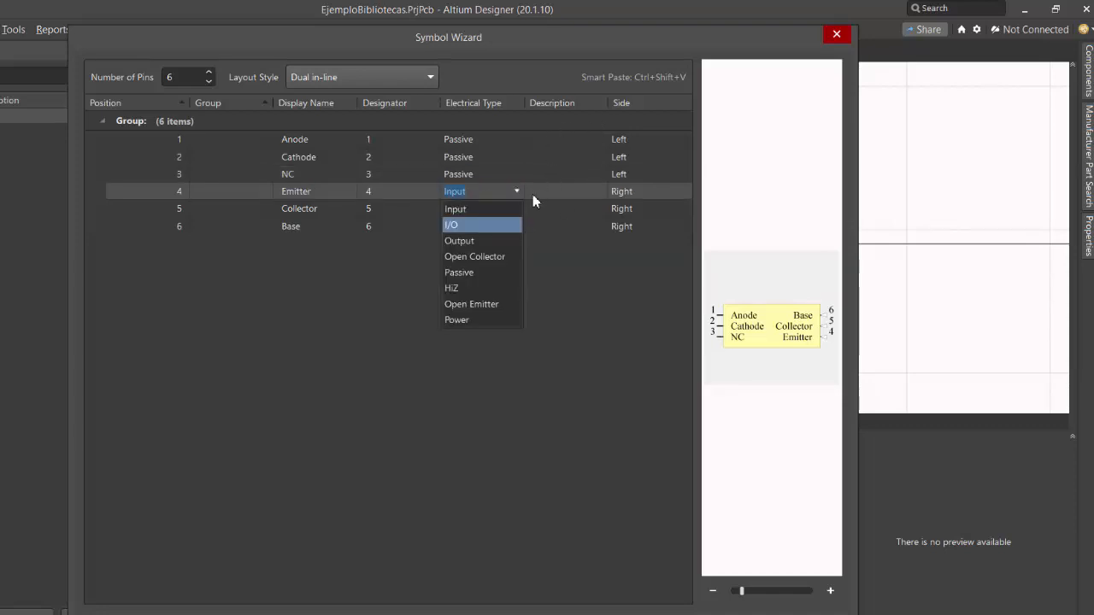
click(476, 271)
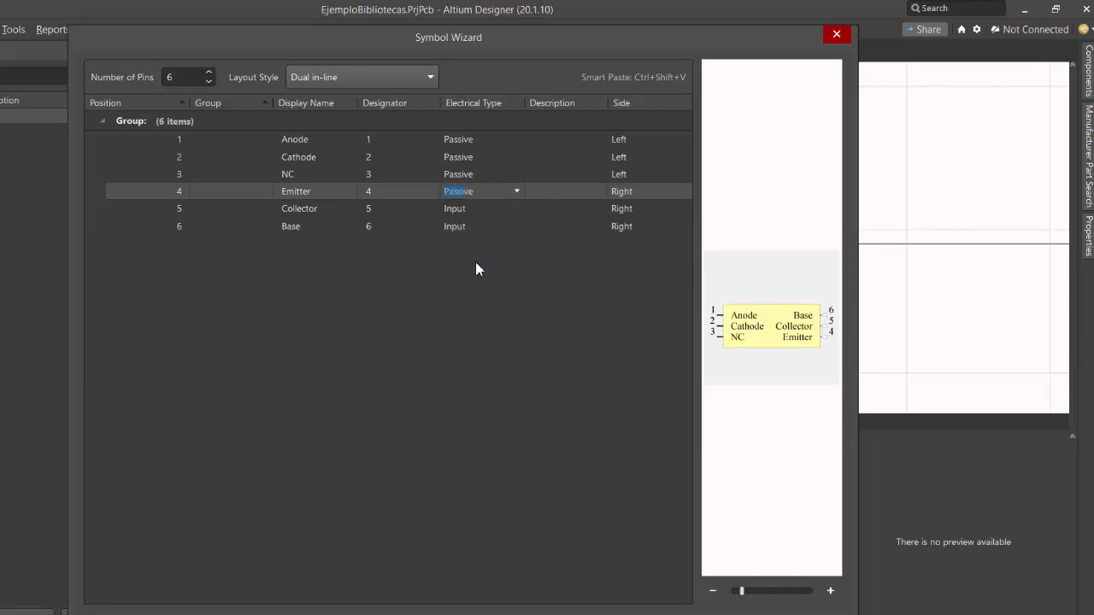
click(508, 208)
click(517, 209)
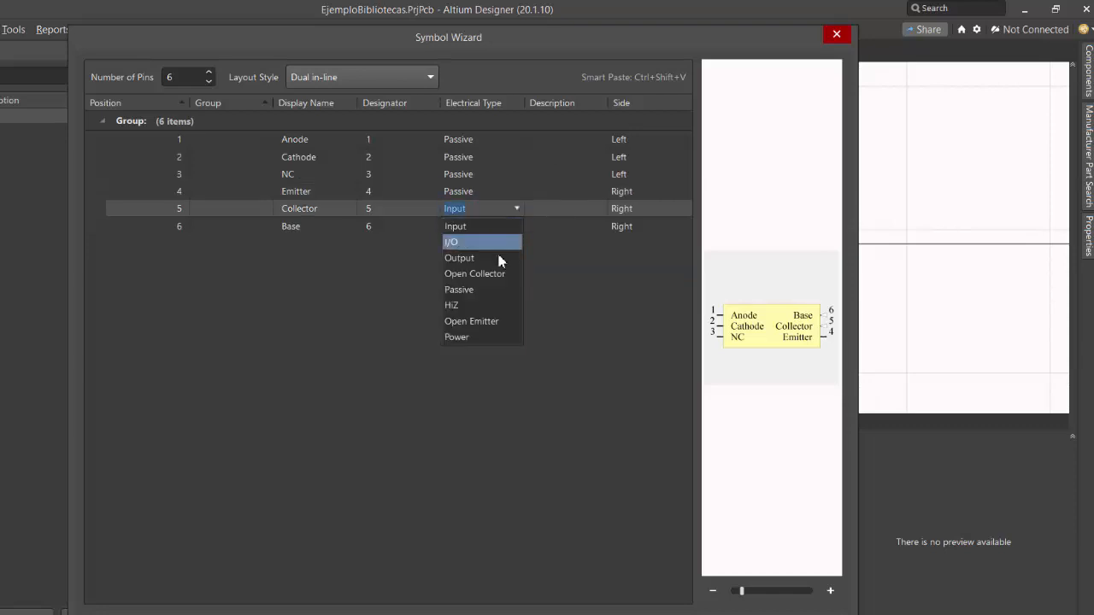
click(481, 289)
click(516, 226)
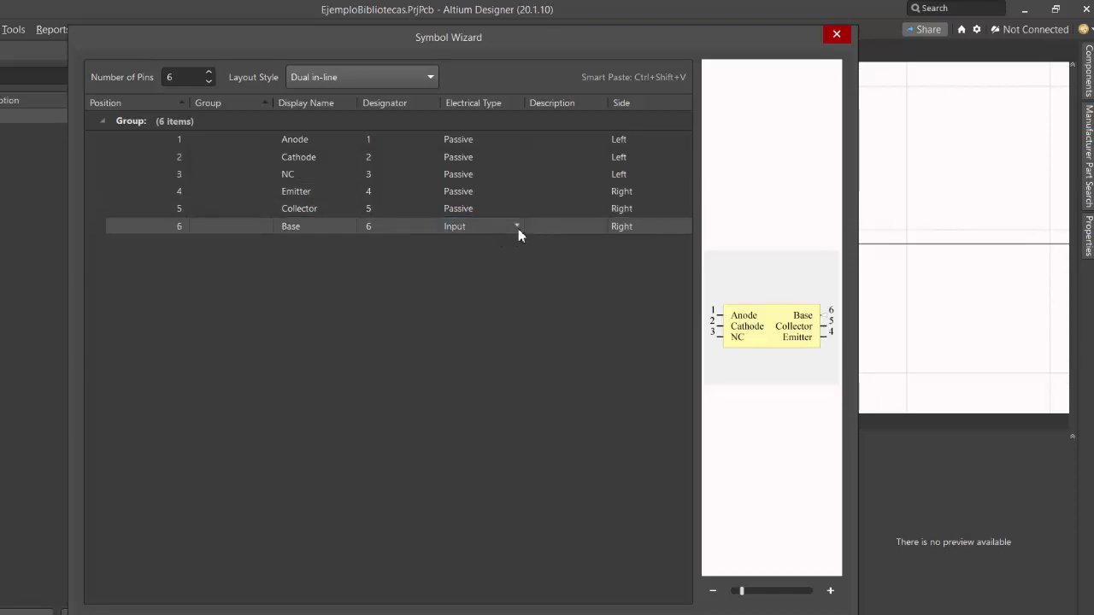
click(518, 228)
click(479, 314)
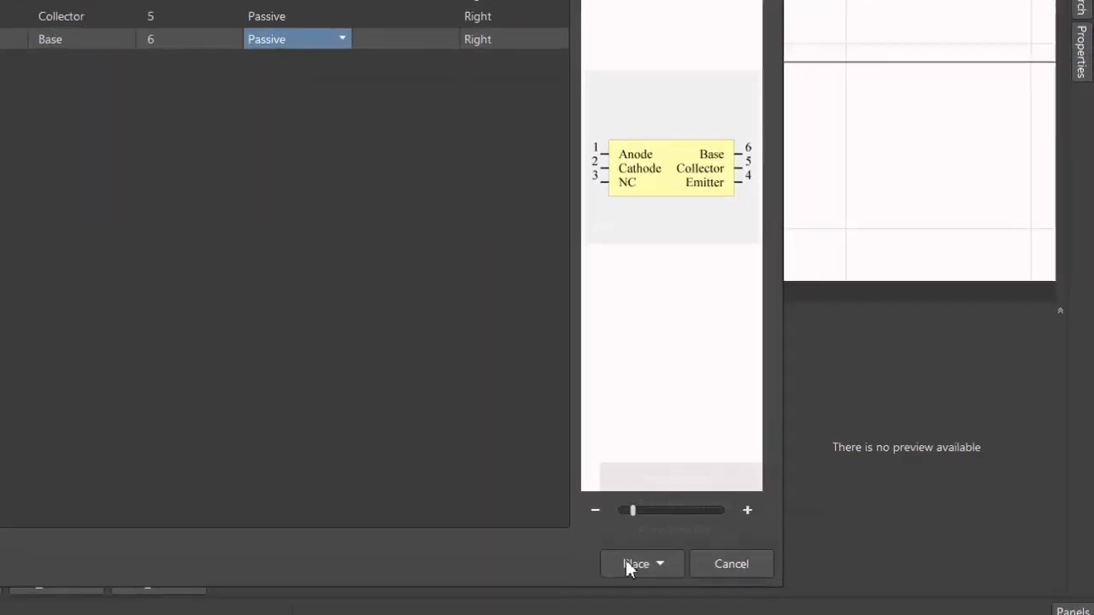
click(740, 614)
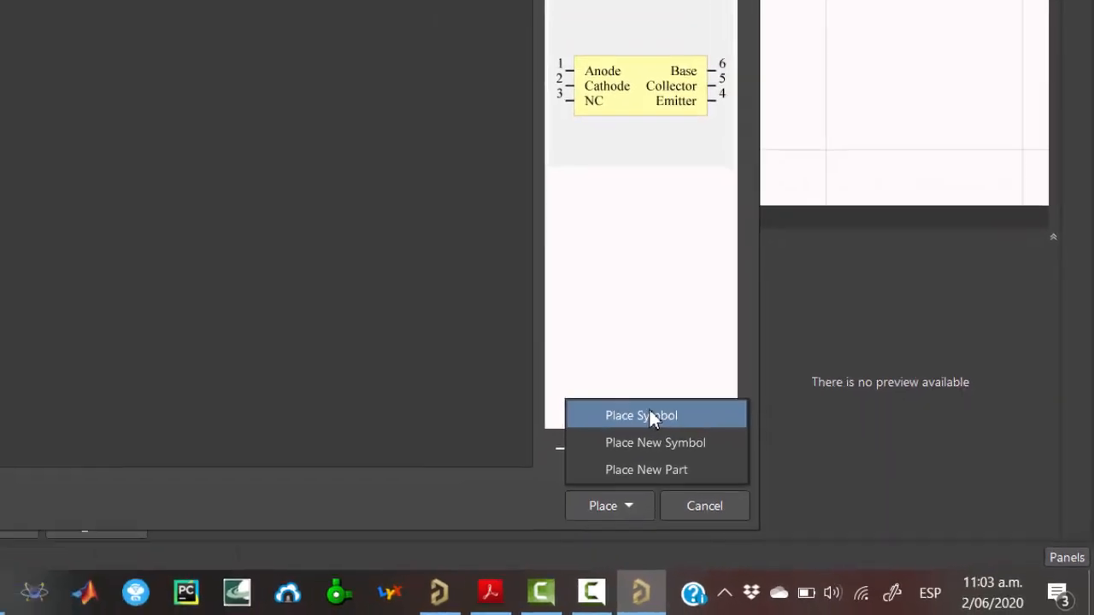
click(566, 378)
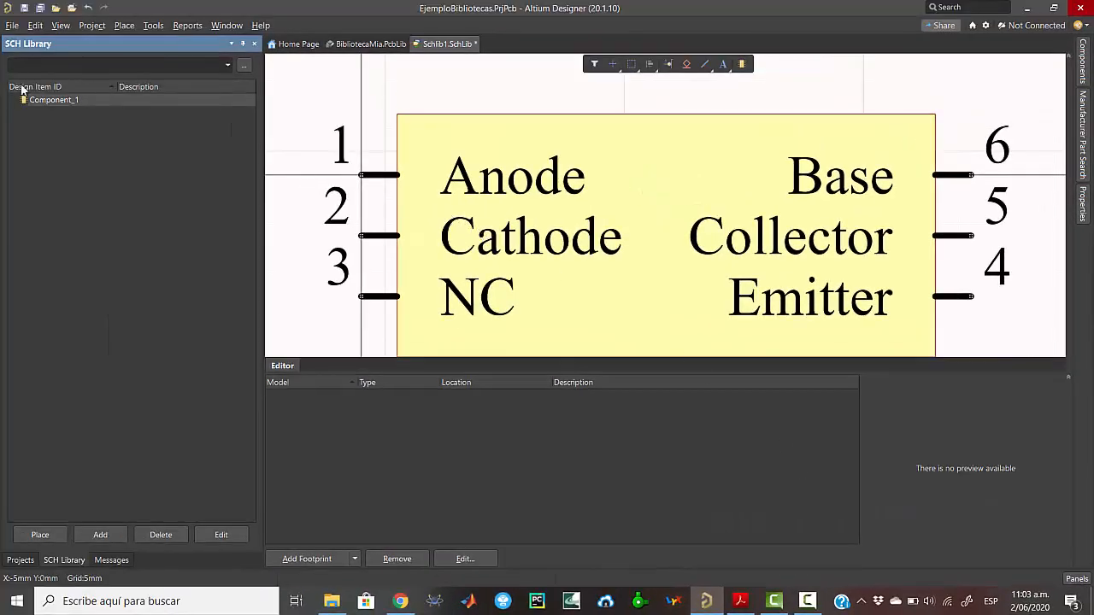
Step: Edit Component_1's properties: set its design item ID to 4N25, designator to U? and comment to Optoacoplador
click(41, 103)
double_click(42, 102)
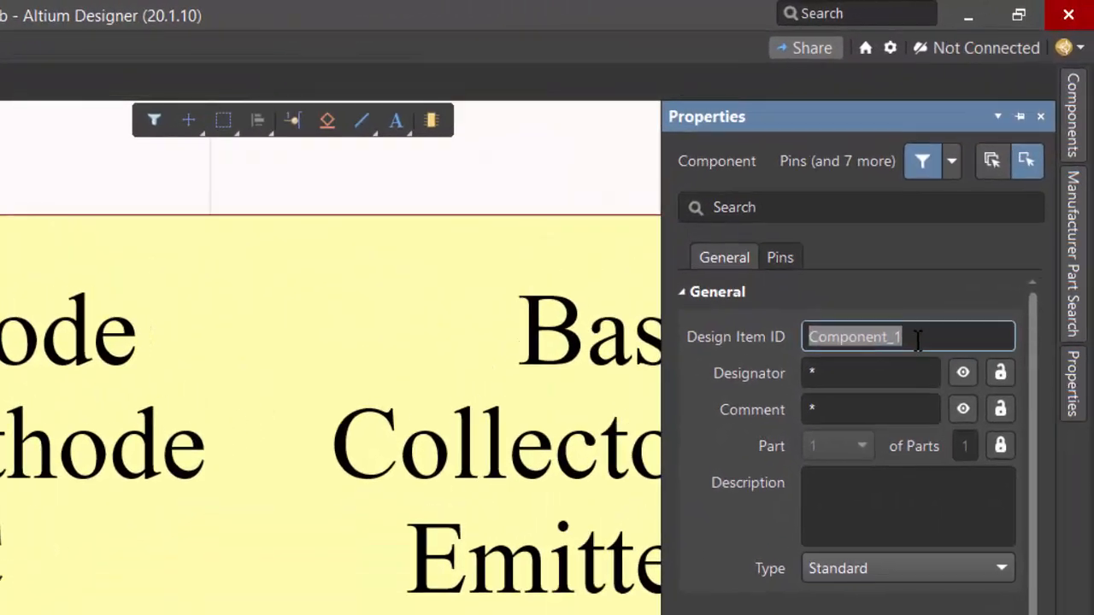
text(4N)
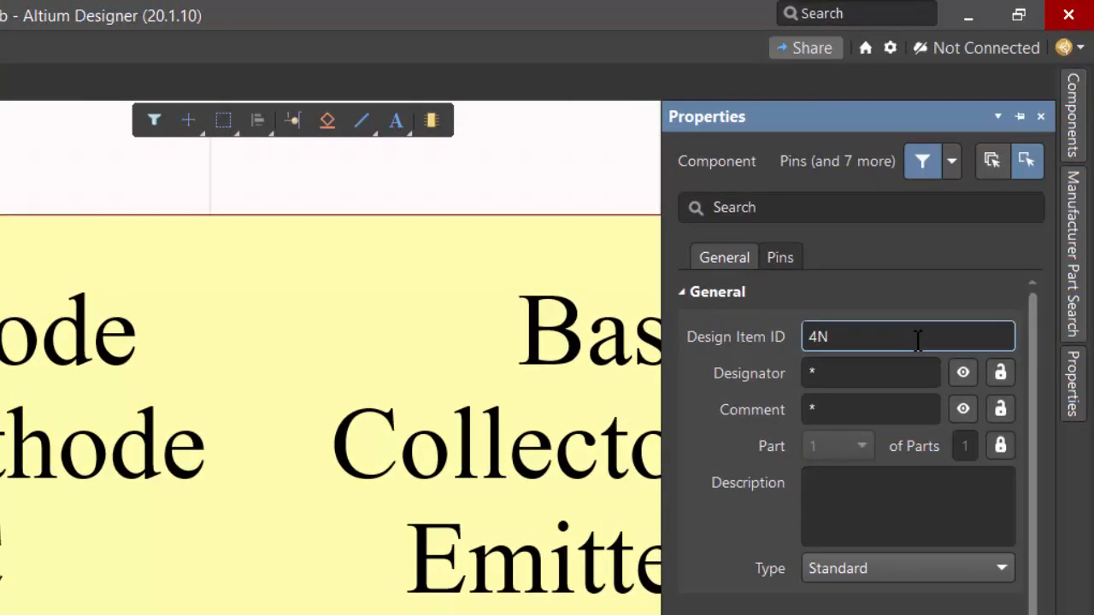
text(25)
click(913, 373)
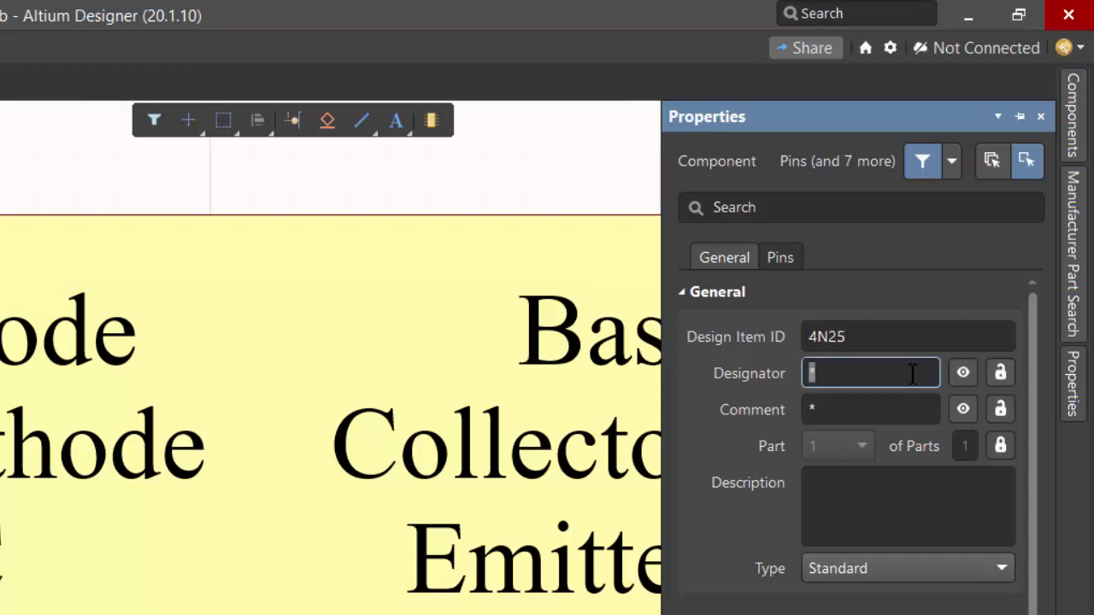
text(U)
click(855, 408)
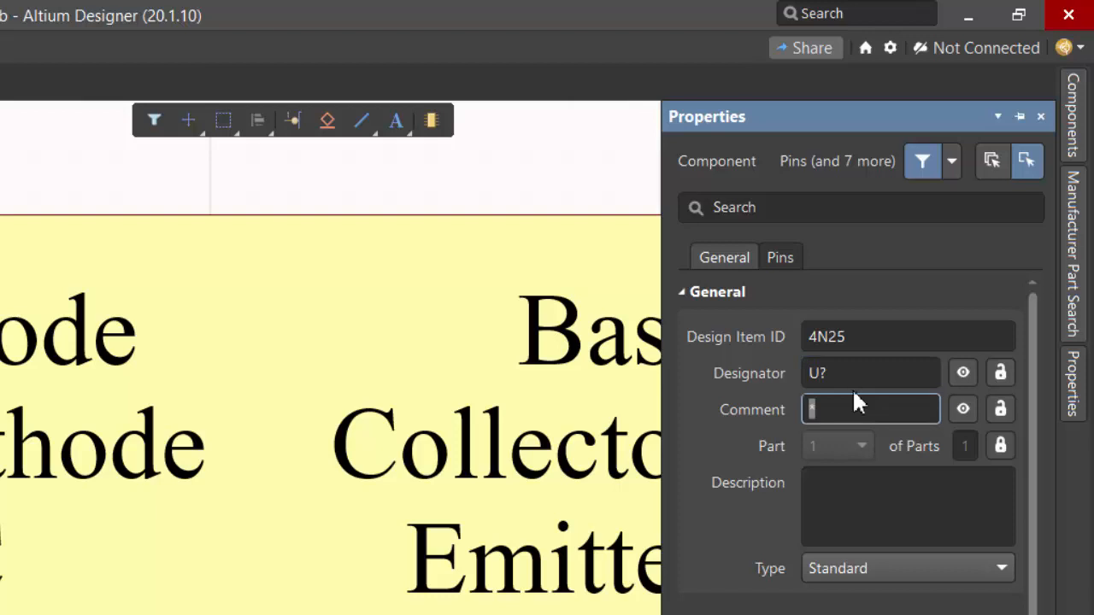
text(OPtoacoplador)
click(904, 514)
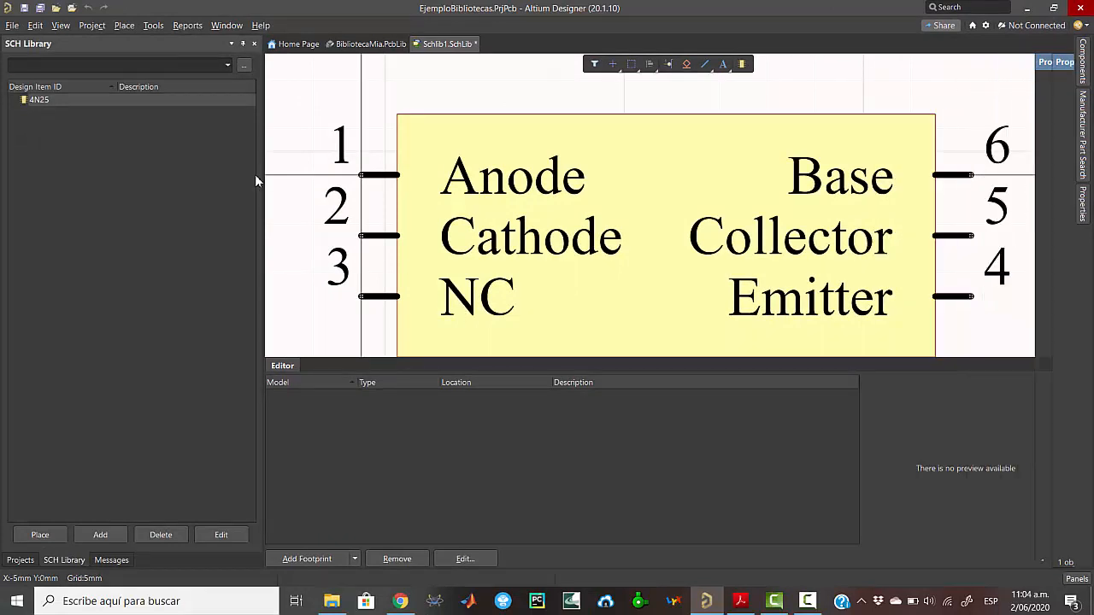
Step: Save the schematic library as BibliotecaMia in the EjemploBibliotecas folder, in the Advanced Schematic binary library (*.SchLib) format
ctrl+scroll(466, 206, down, 1)
ctrl+scroll(466, 206, down, 1)
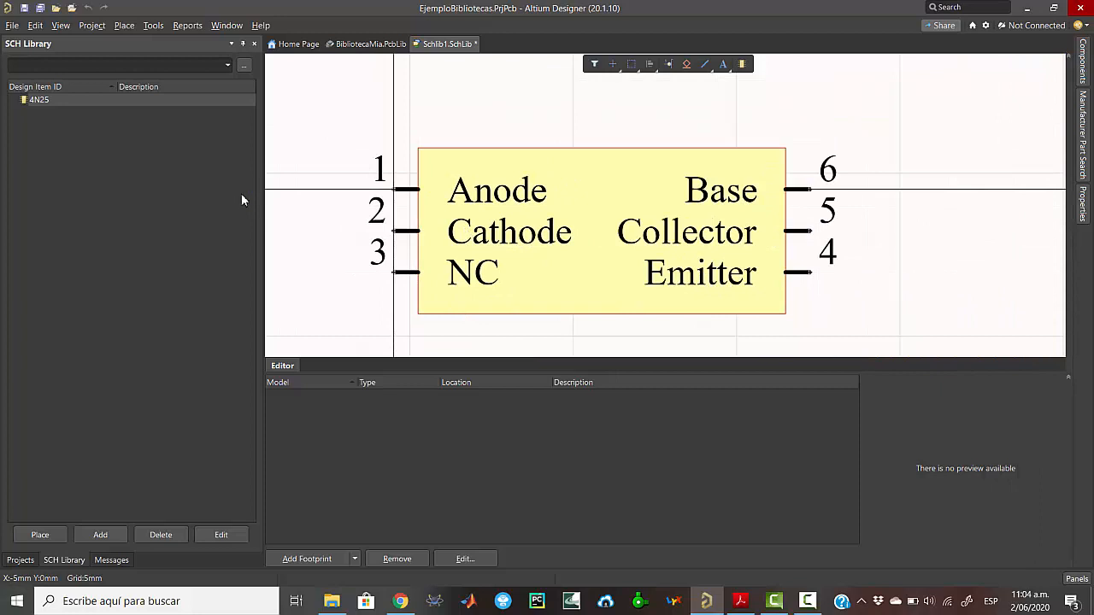
text(Bib)
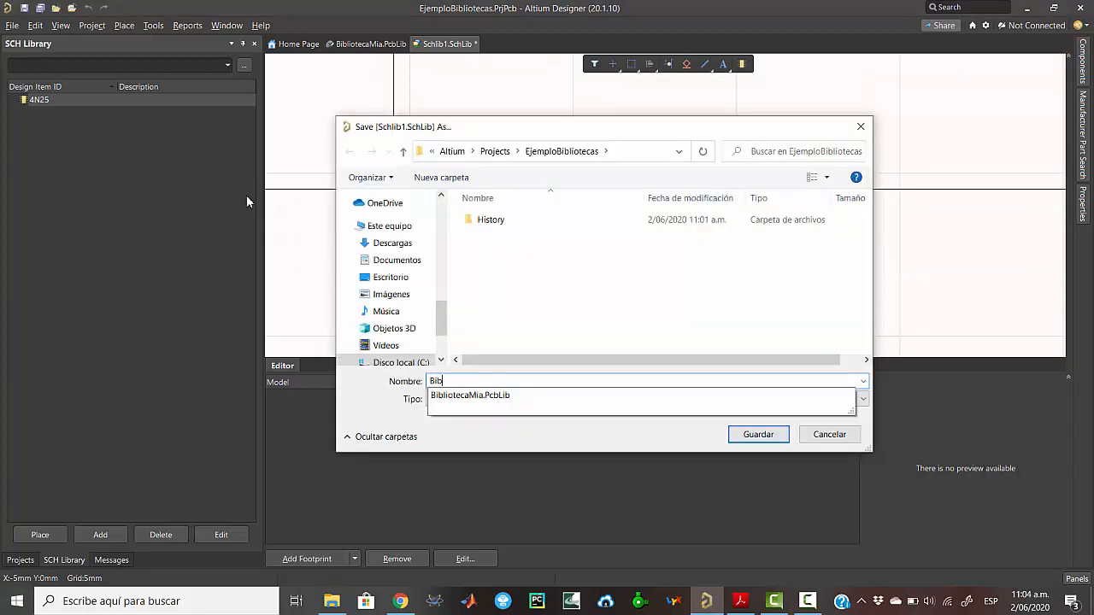
text(l)
key(BackSpace)
click(569, 443)
click(617, 399)
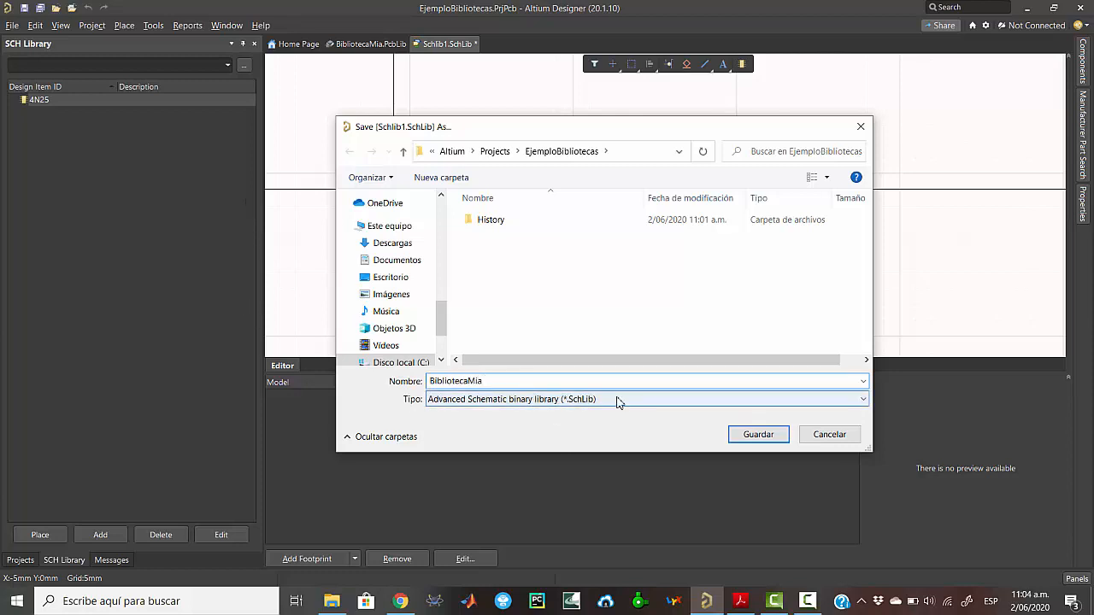
click(756, 435)
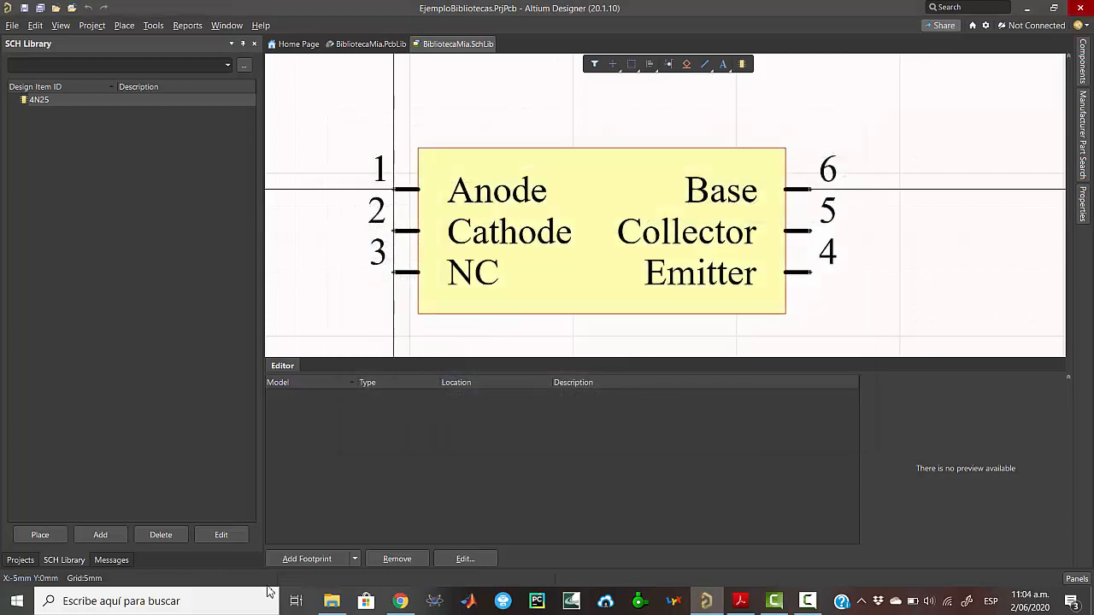
Step: Attach the 4N25 footprint from BibliotecaMia.PcbLib to the 4N25 schematic symbol
click(327, 557)
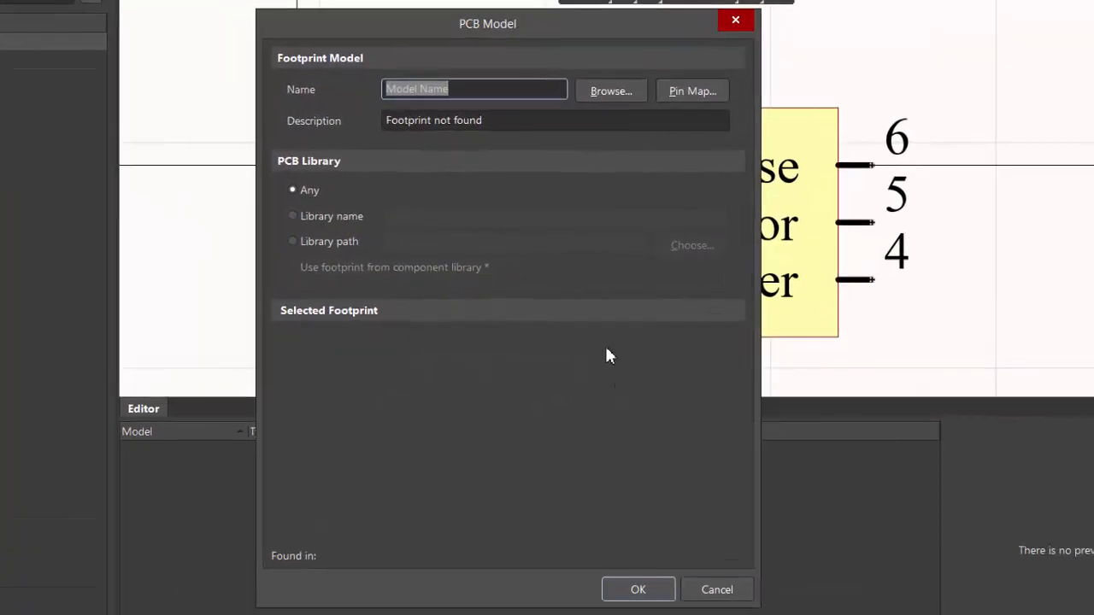
click(592, 86)
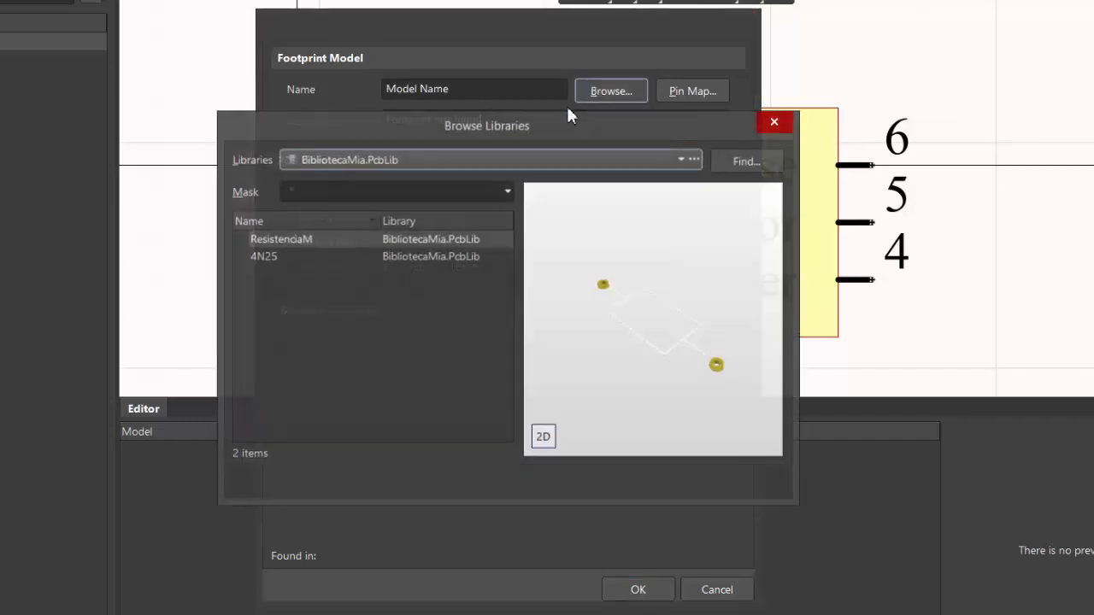
click(286, 260)
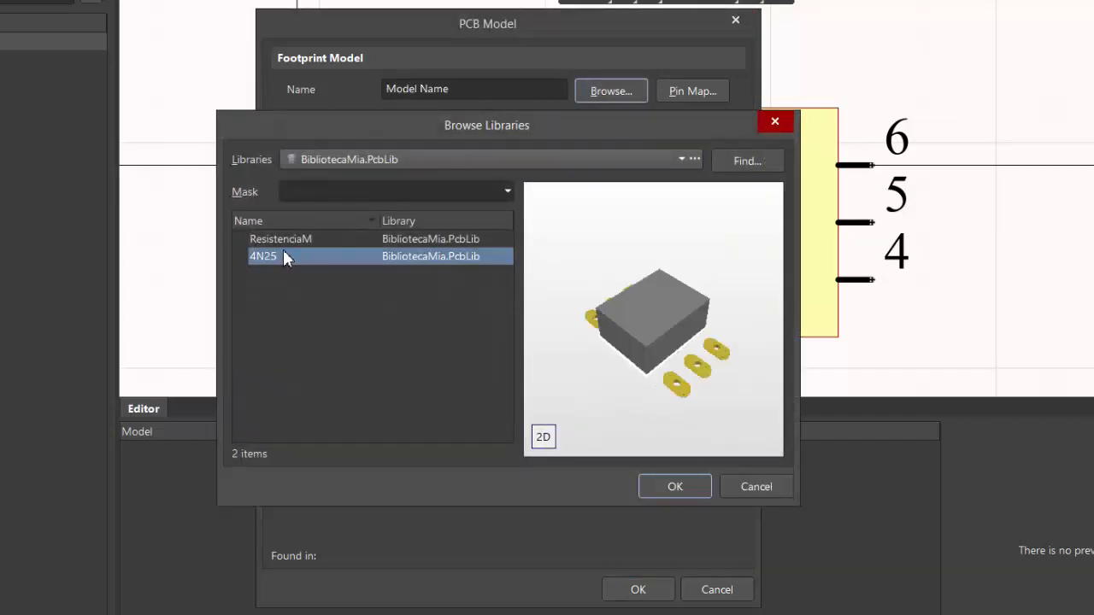
click(336, 159)
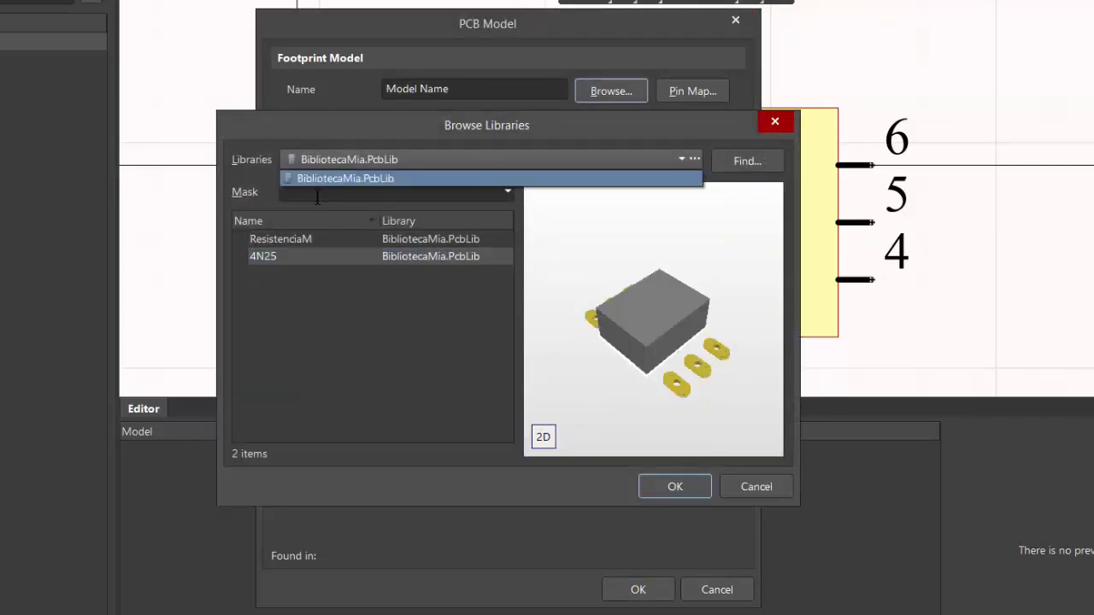
click(342, 178)
click(304, 255)
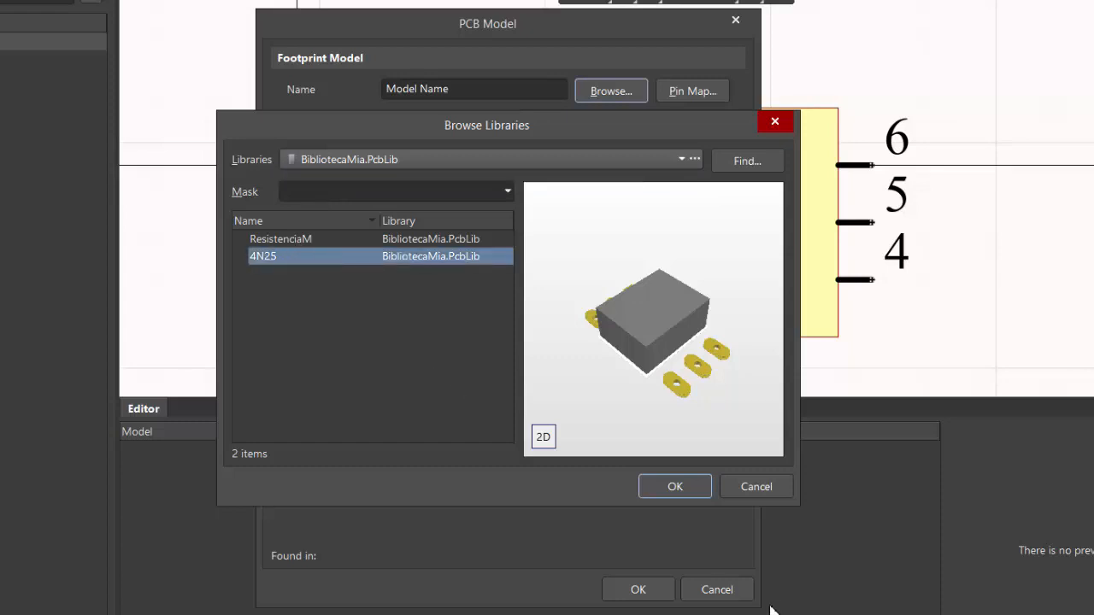
click(694, 485)
click(636, 589)
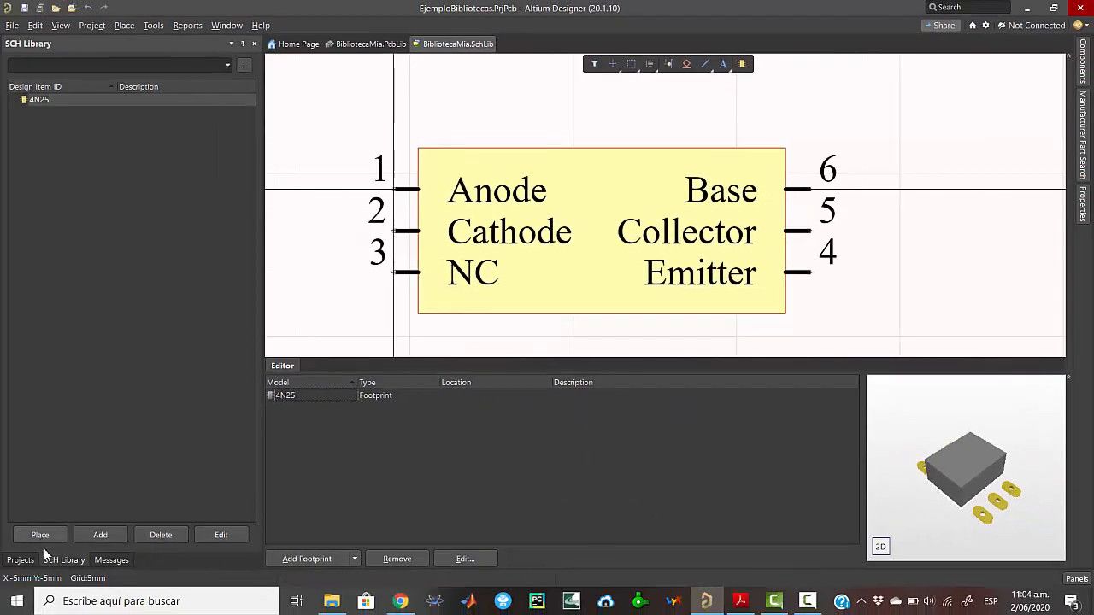
Step: Add a new schematic document to the EjemploBibliotecas project
click(20, 559)
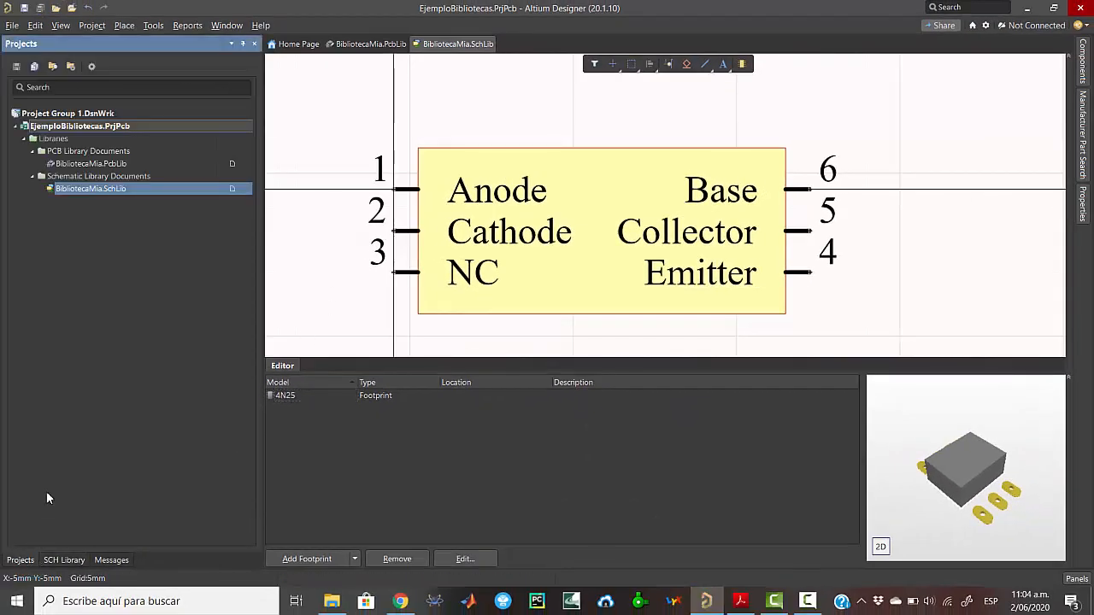
right_click(54, 128)
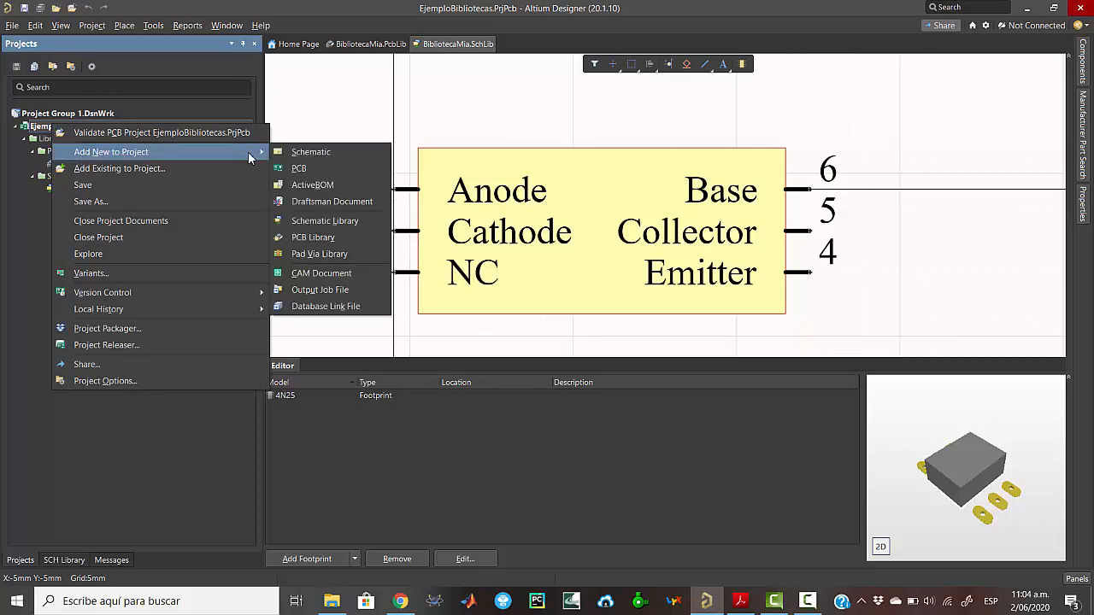
key(Escape)
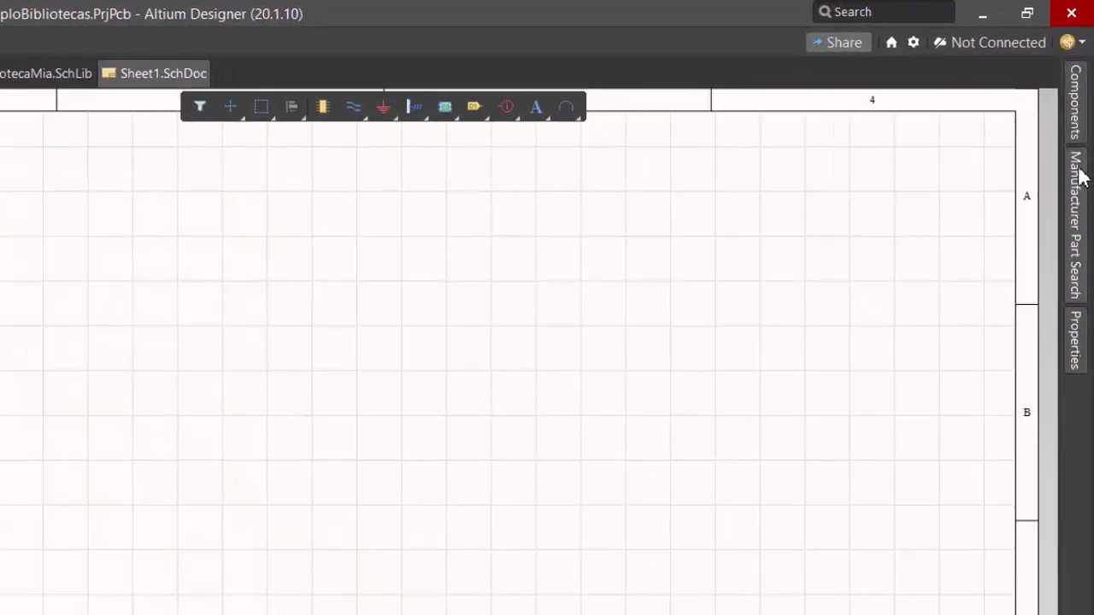
Step: Place the 4N25 component from BibliotecaMia.SchLib on the new schematic sheet
click(1076, 120)
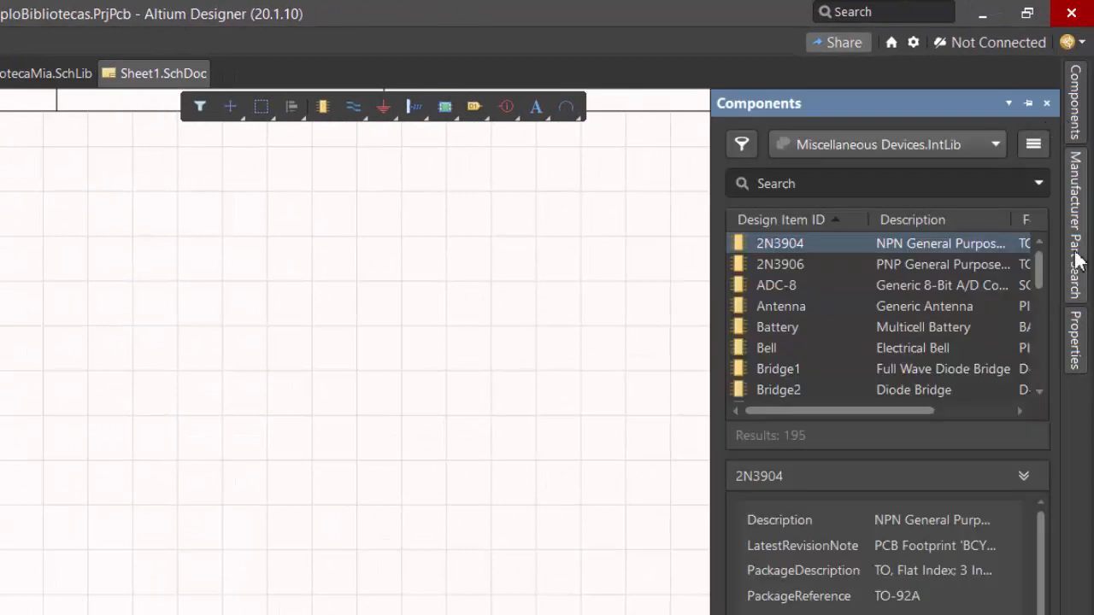
click(983, 140)
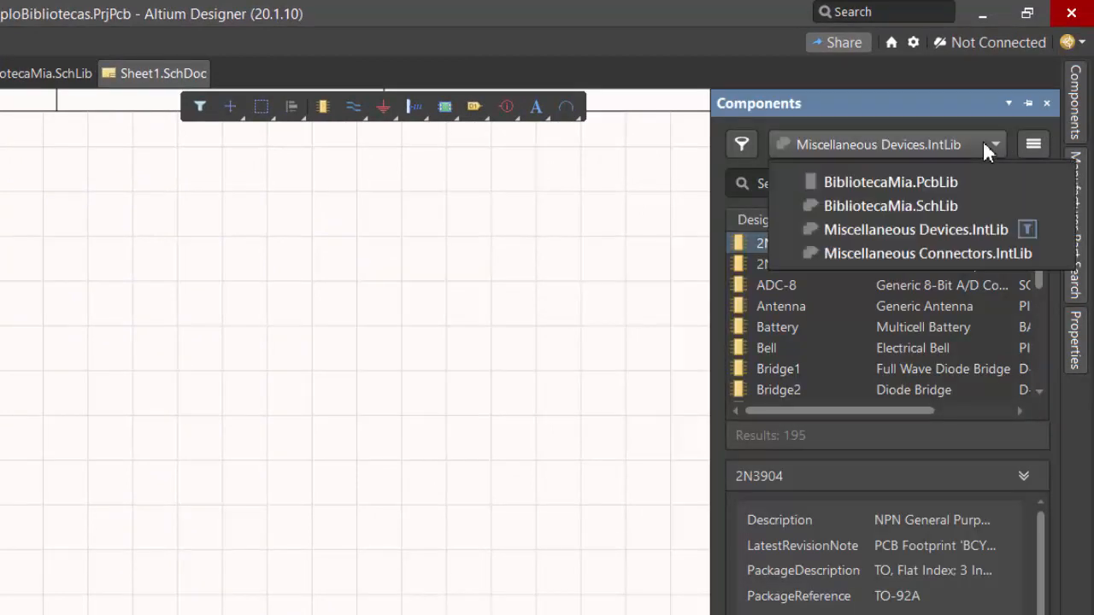
click(913, 206)
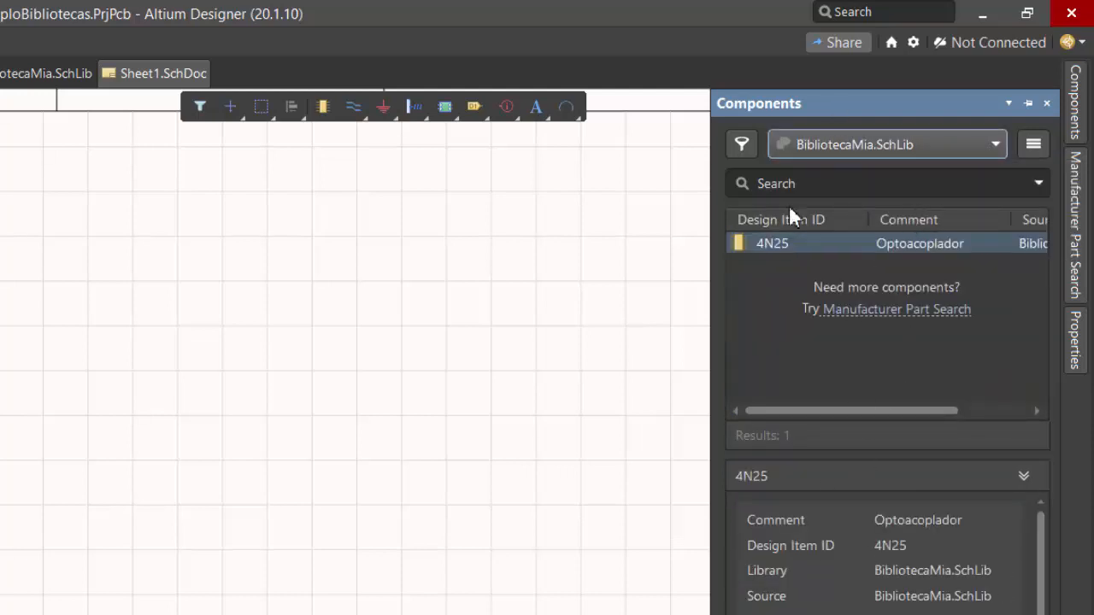
drag(767, 244, 157, 412)
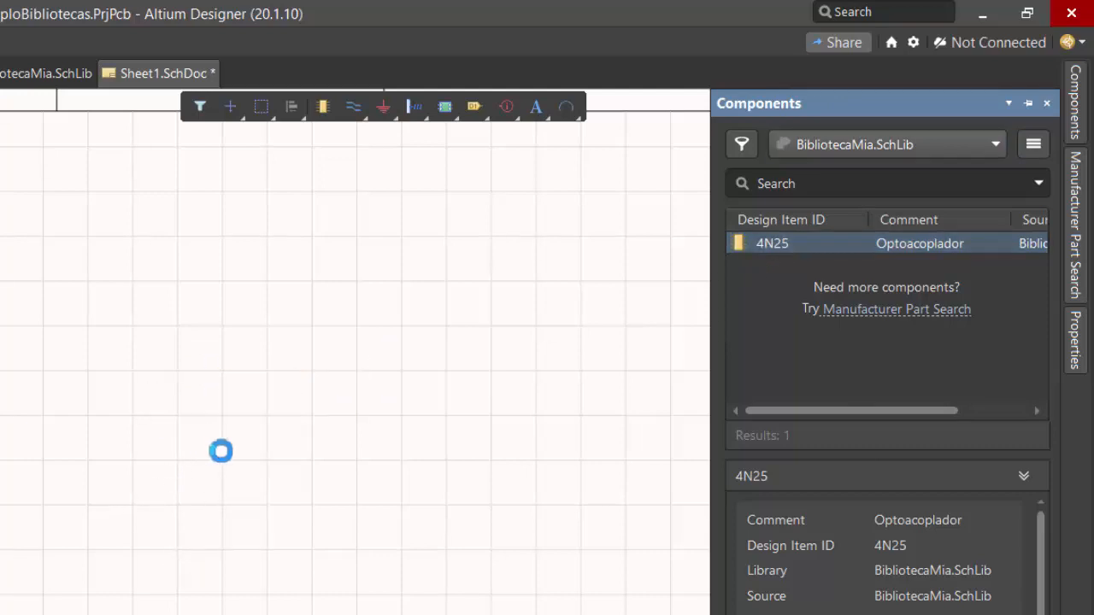
click(190, 350)
ctrl+scroll(193, 363, up, 3)
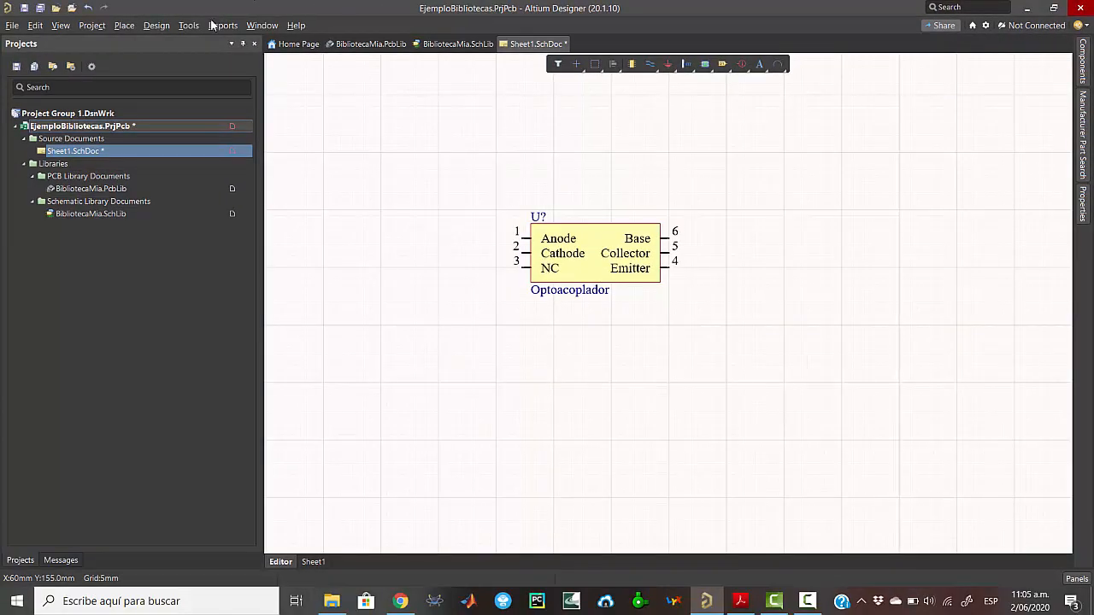
Step: Annotate the schematic to give the optocoupler designator U1, and save the sheet as Sheet1.SchDoc in the EjemploBibliotecas folder
click(189, 25)
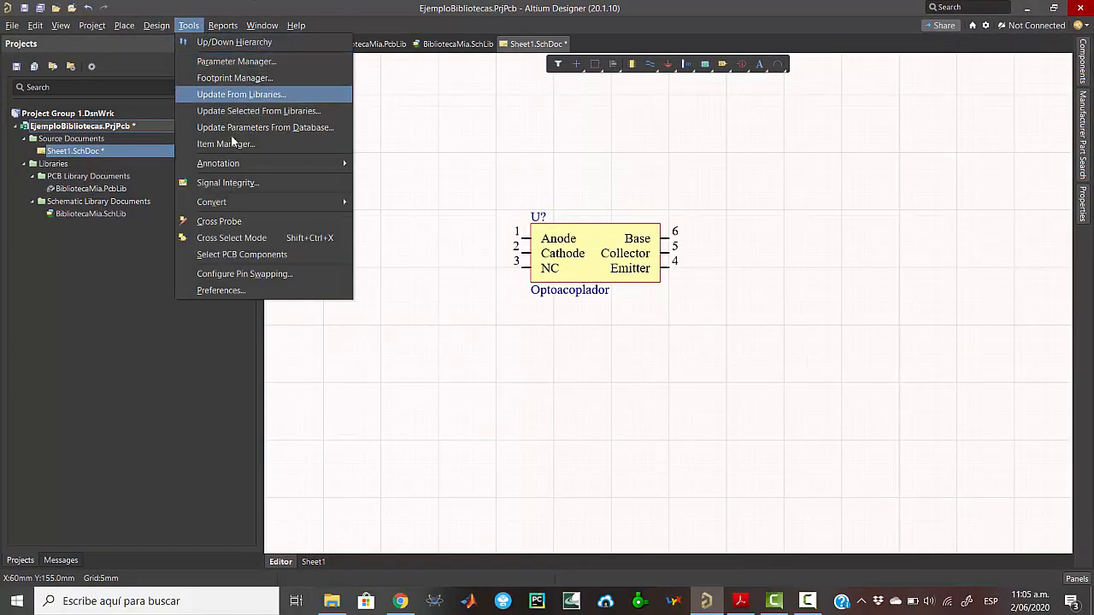
click(425, 170)
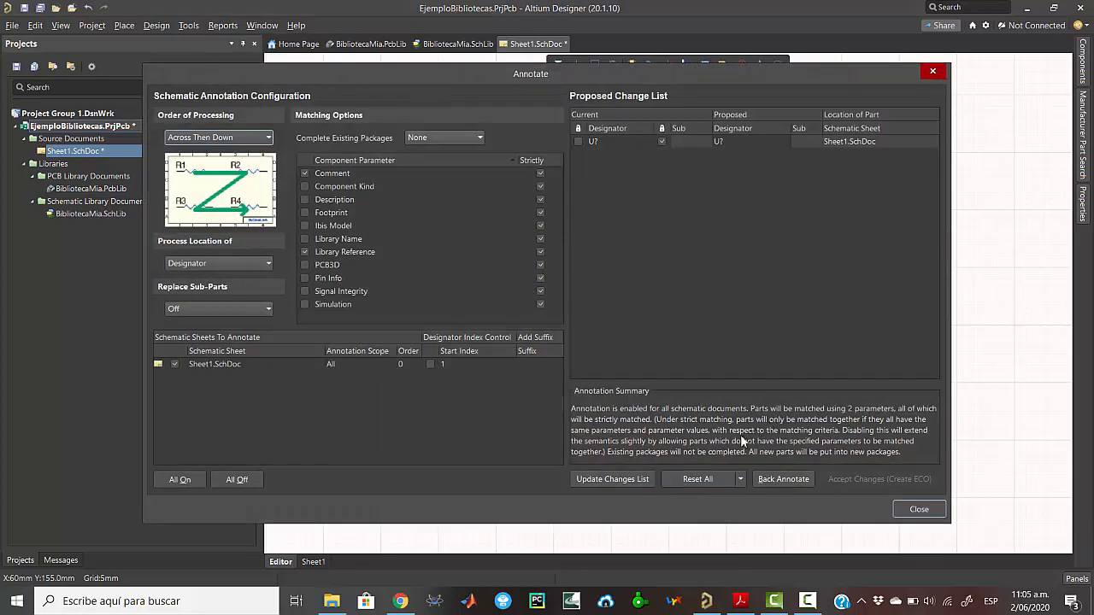
click(620, 480)
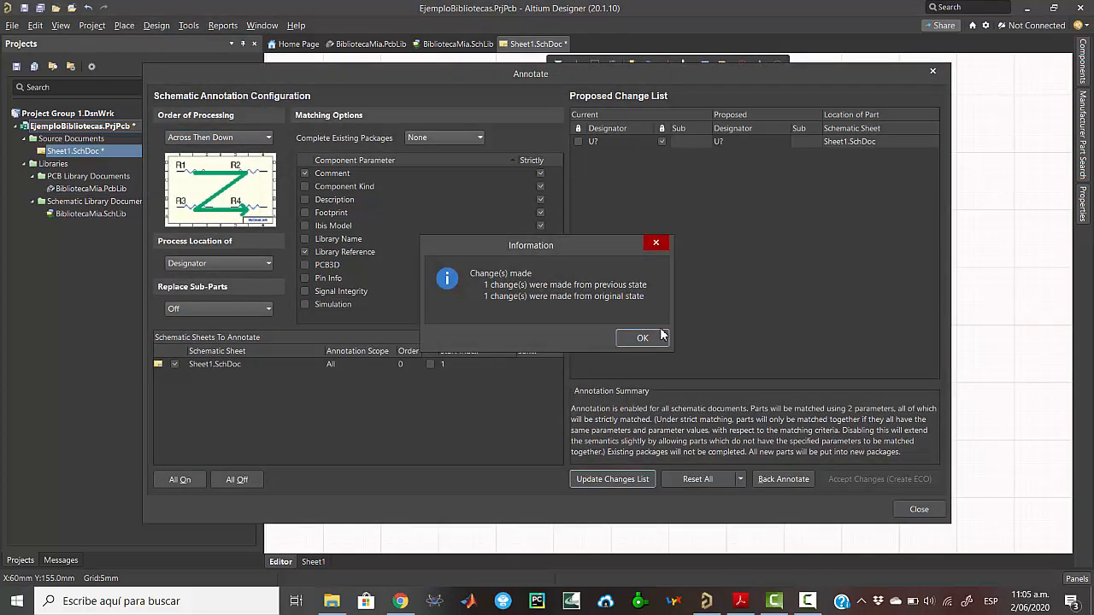
click(651, 337)
click(880, 478)
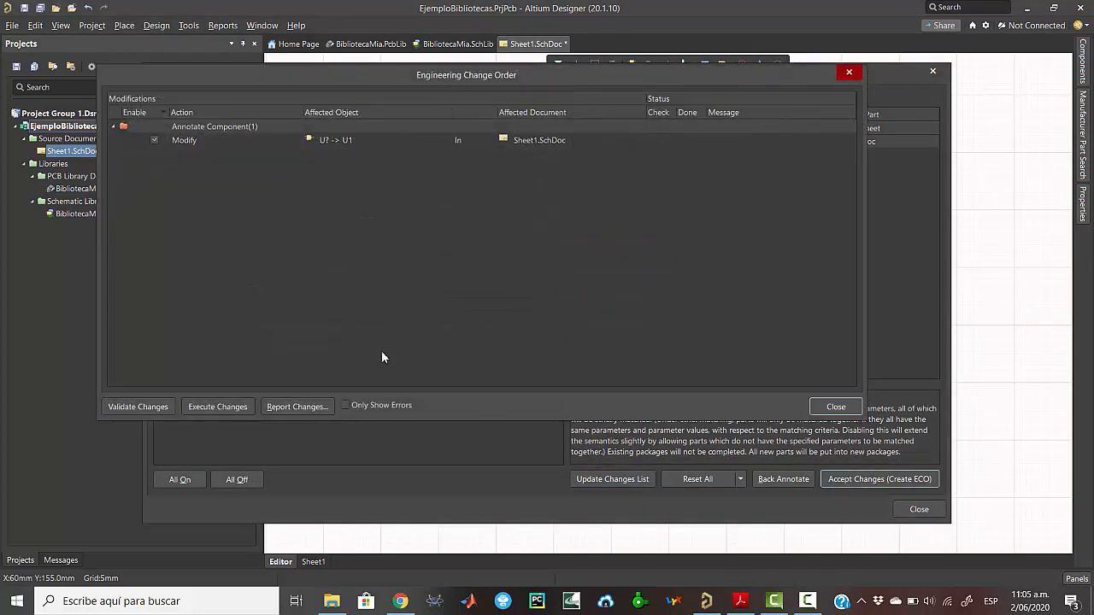
click(217, 407)
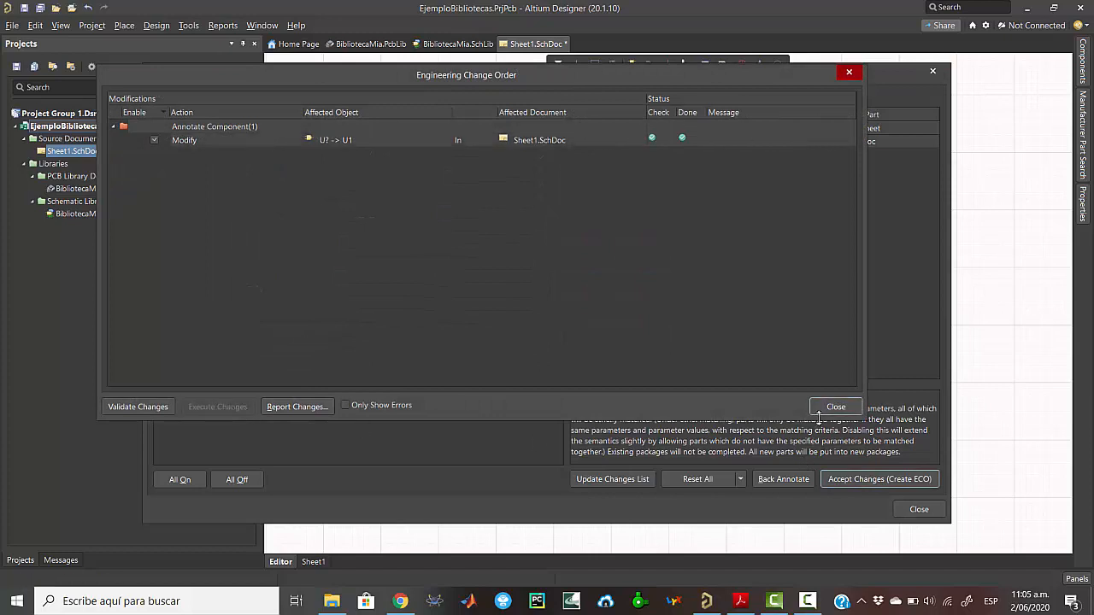
click(833, 407)
click(917, 509)
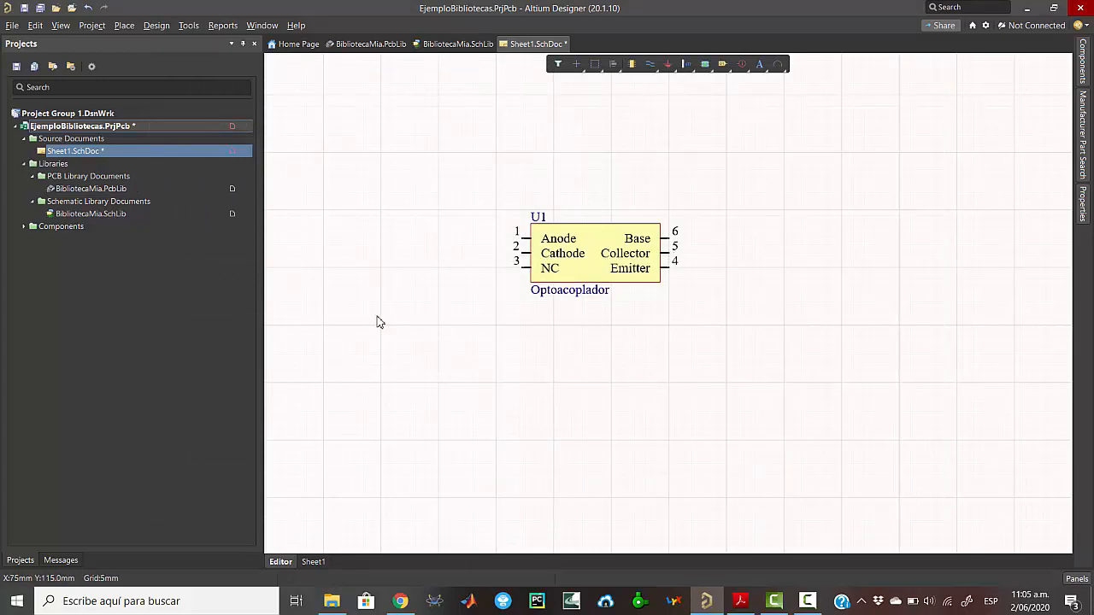
key(ctrl+s)
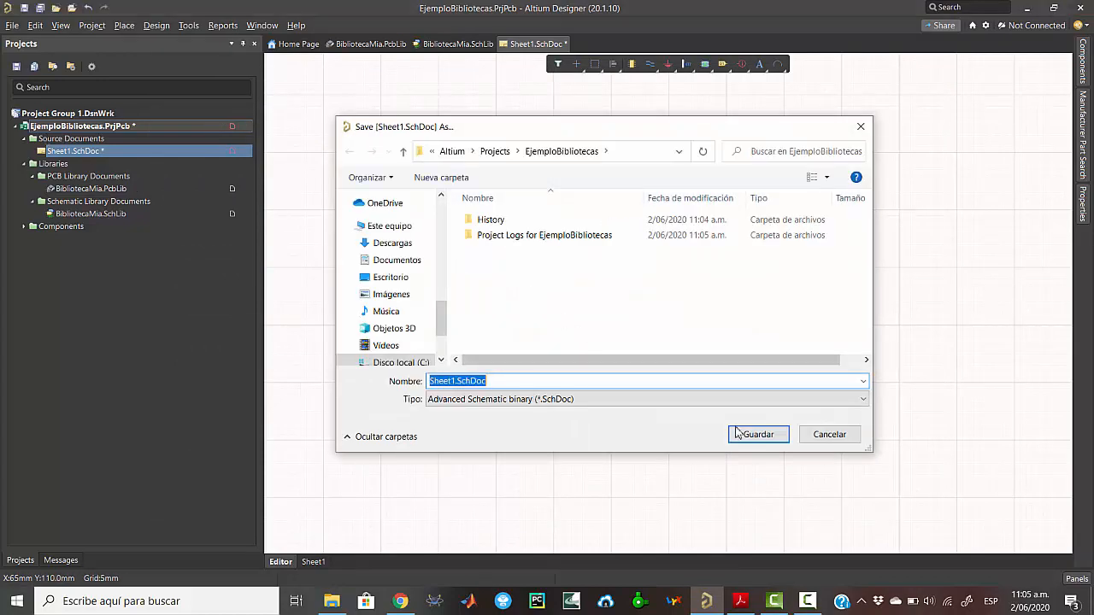
click(757, 436)
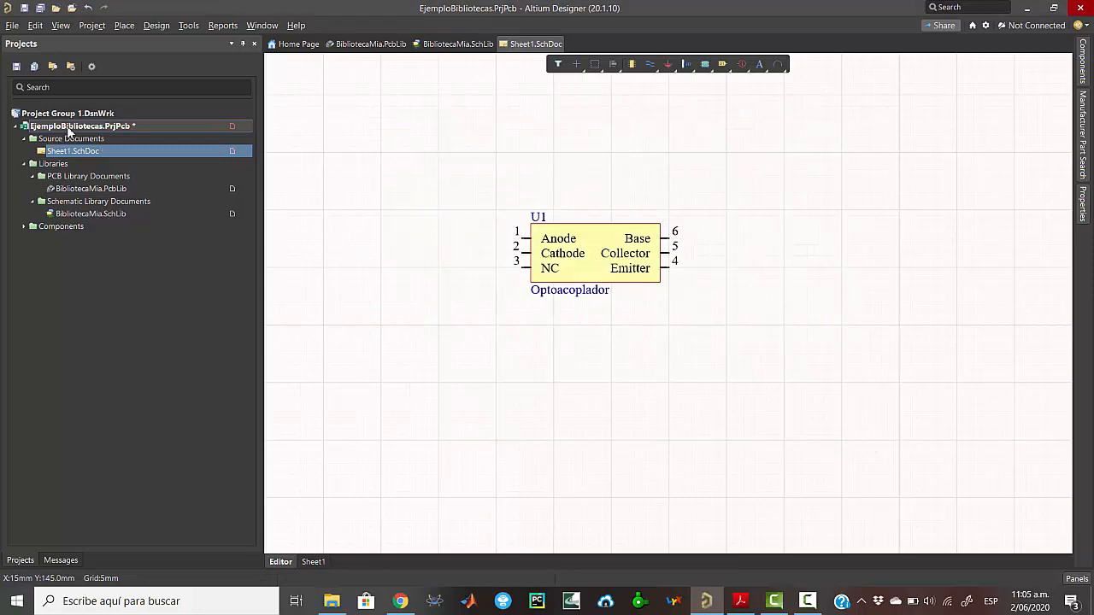
Step: Add a new PCB document to the project and save it as PCB1.PcbDoc in the EjemploBibliotecas folder
right_click(70, 127)
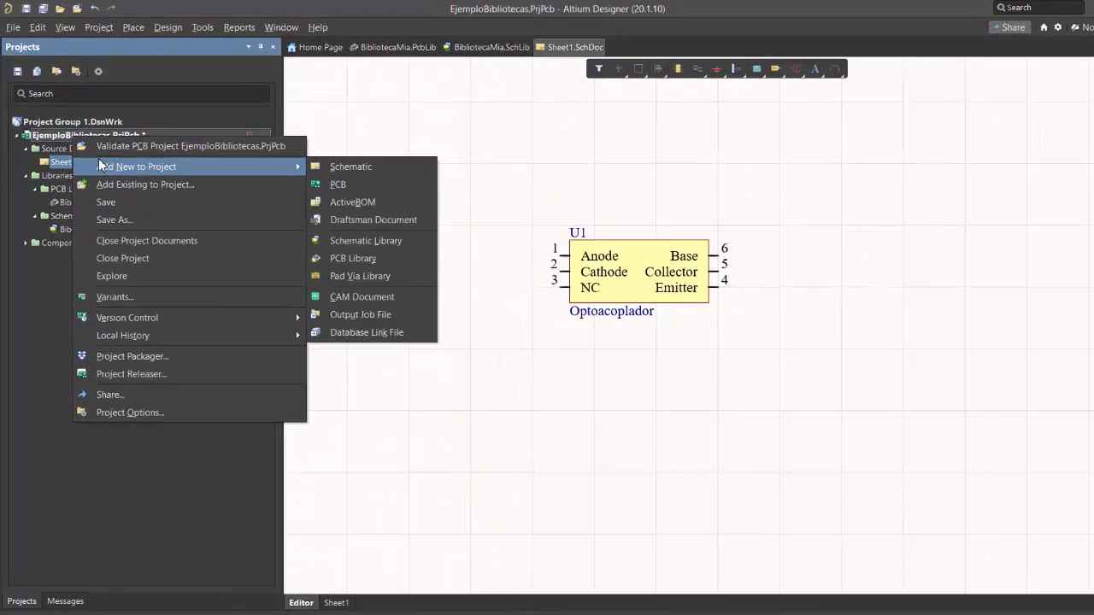
click(316, 180)
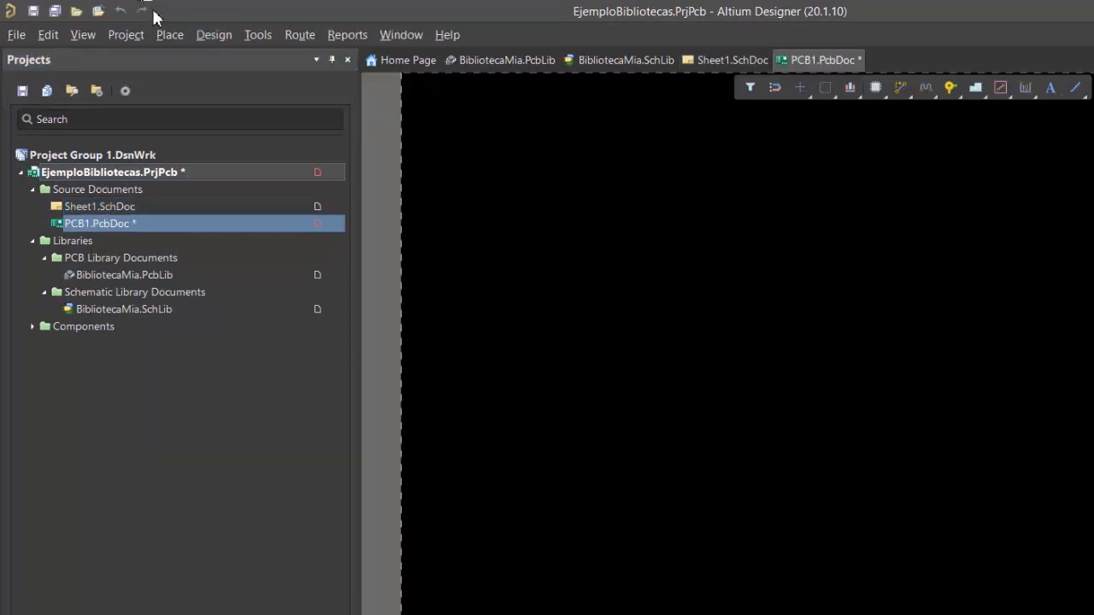
click(202, 38)
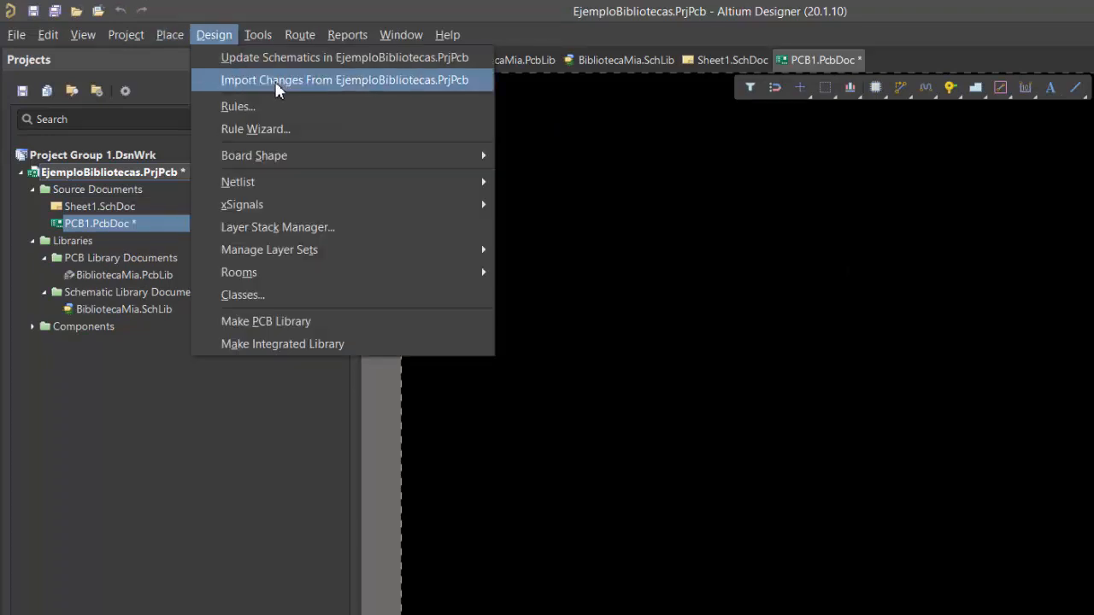
click(274, 79)
click(859, 447)
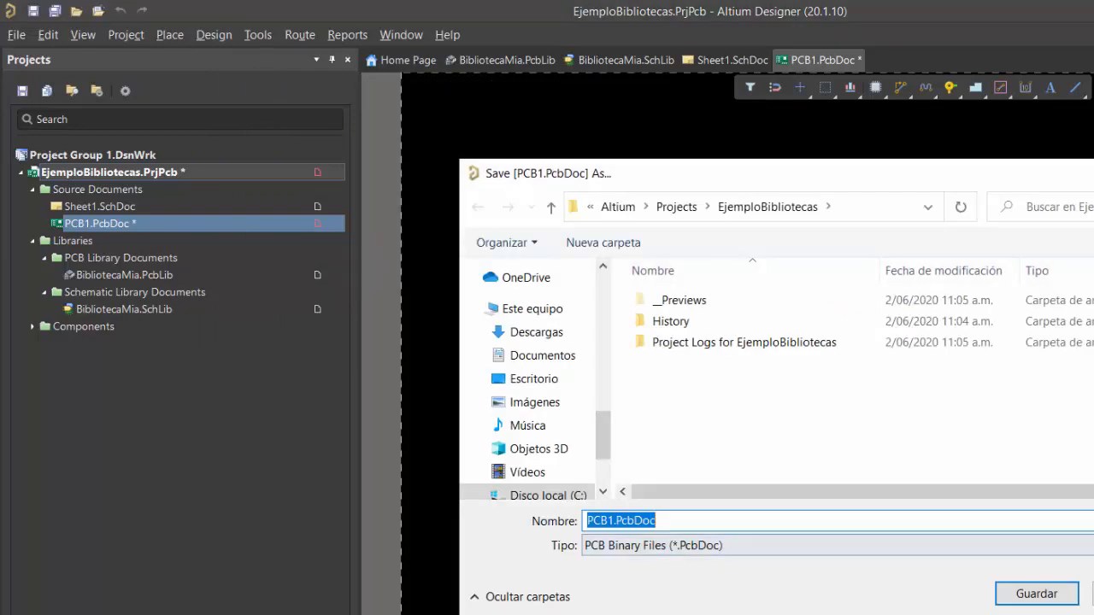
click(1000, 590)
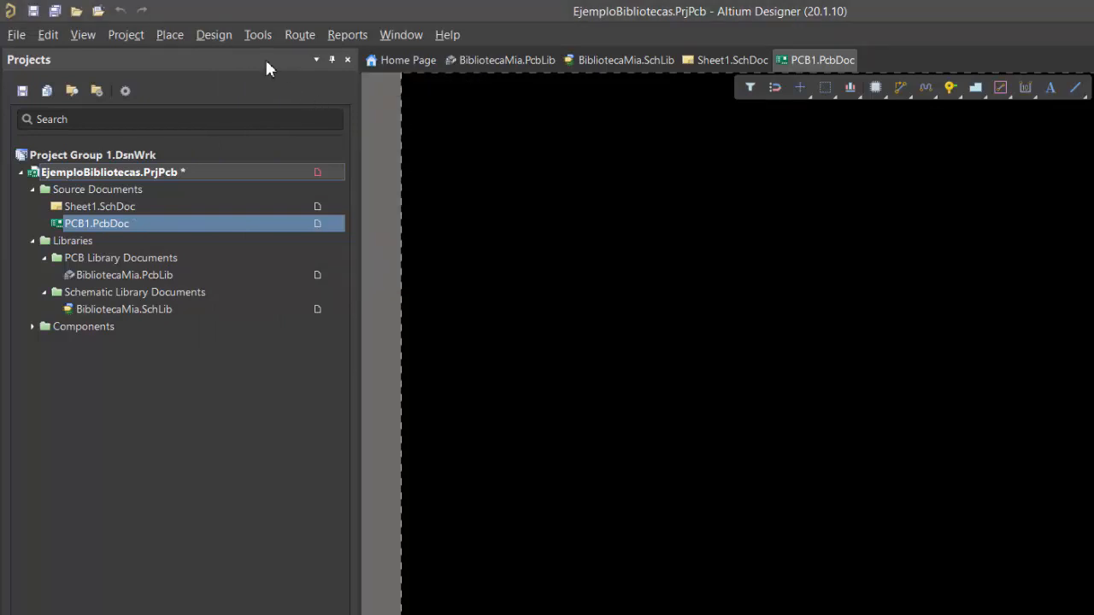
Step: Import the project changes into PCB1.PcbDoc and move the Sheet1 room with U1 onto the board
click(221, 35)
click(244, 88)
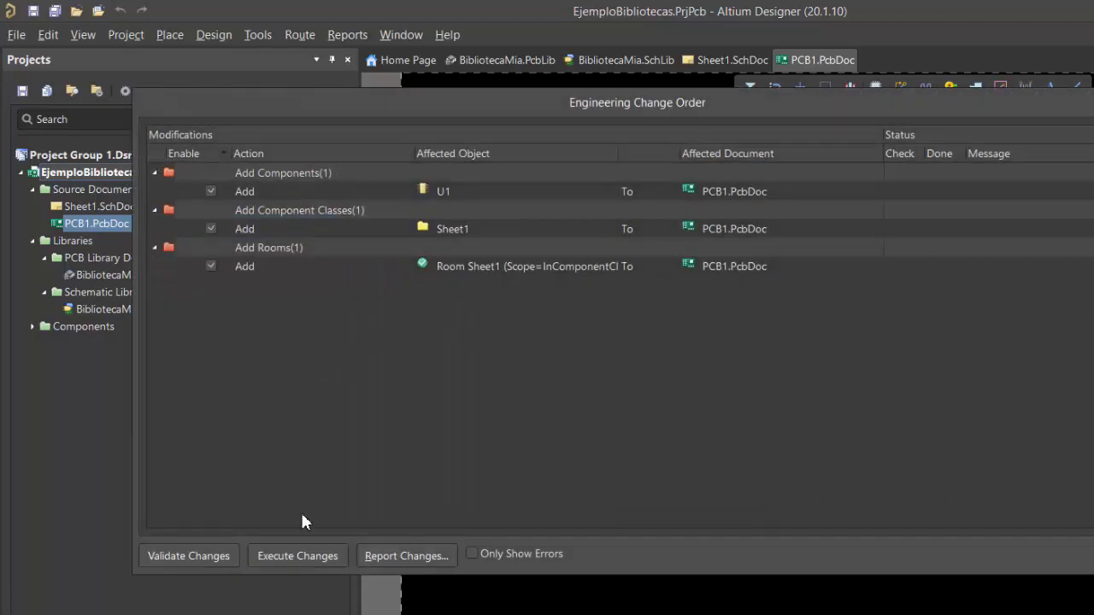
click(290, 556)
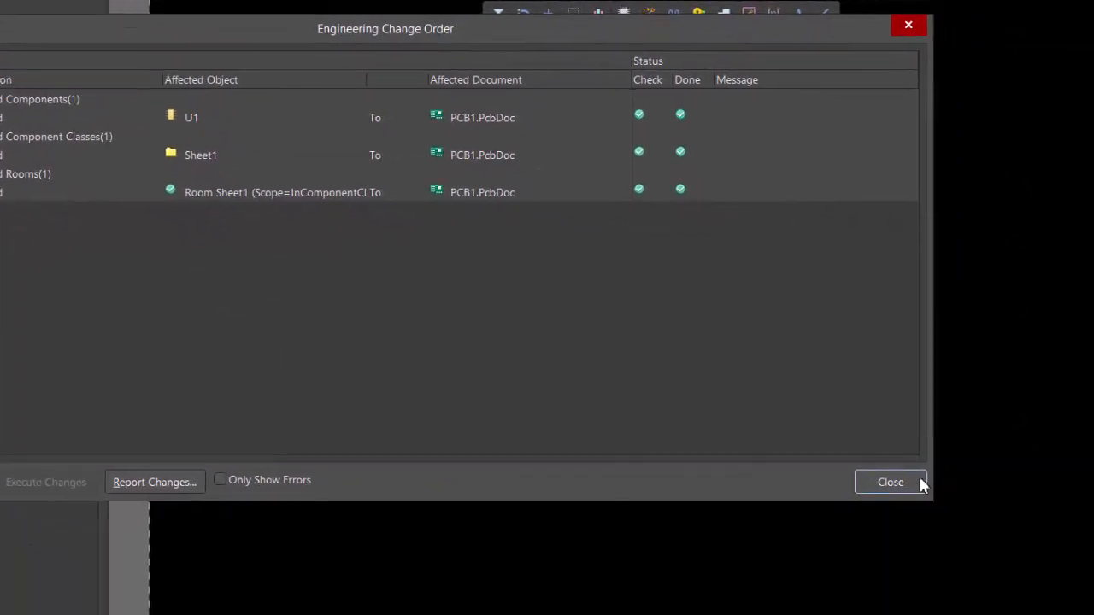
click(893, 482)
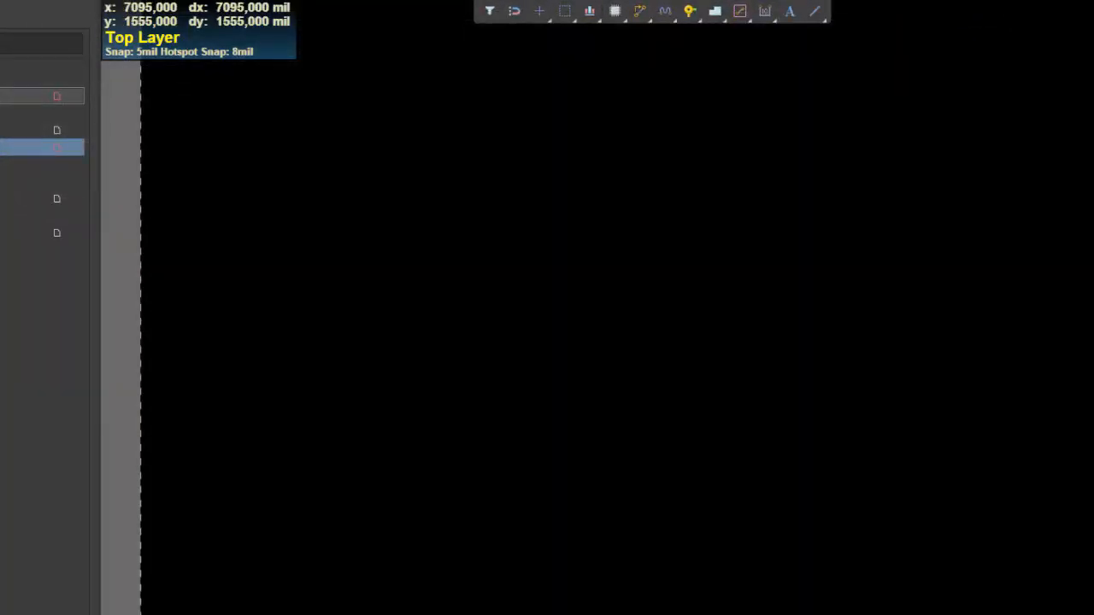
drag(1014, 410, 488, 270)
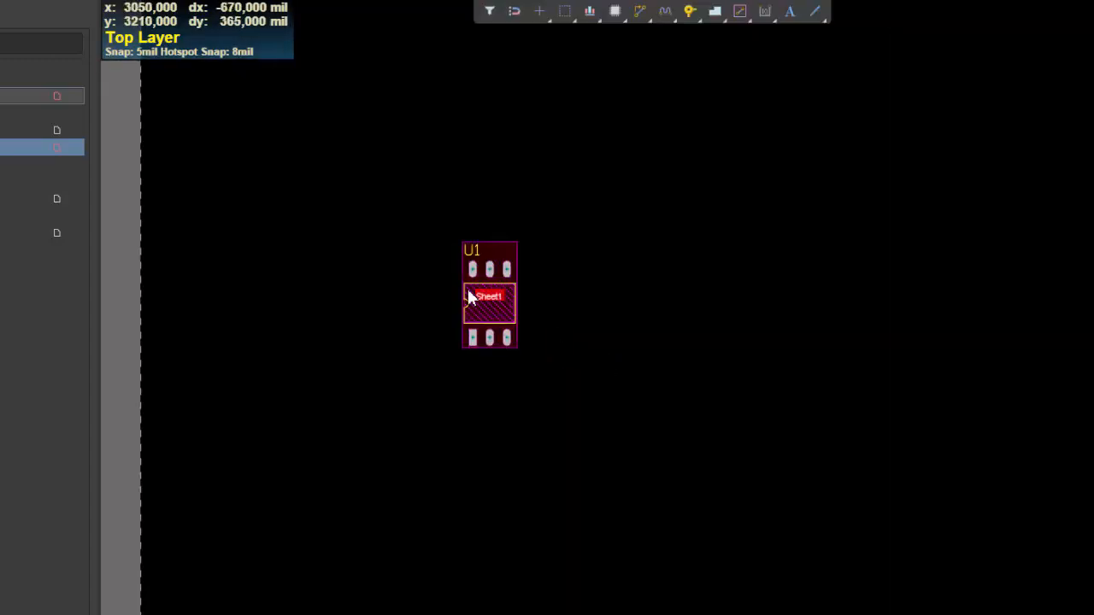
Step: Inspect U1 on the board in 3D from several angles and return to the 2D view
ctrl+scroll(467, 290, up, 4)
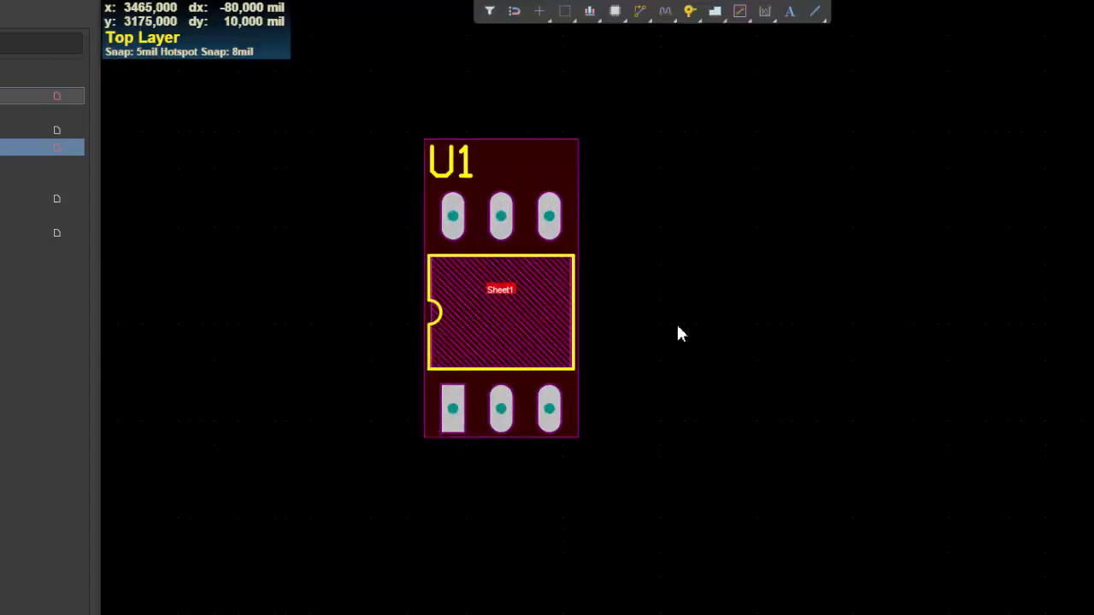
key(3)
shift+right_drag(594, 356, 403, 350)
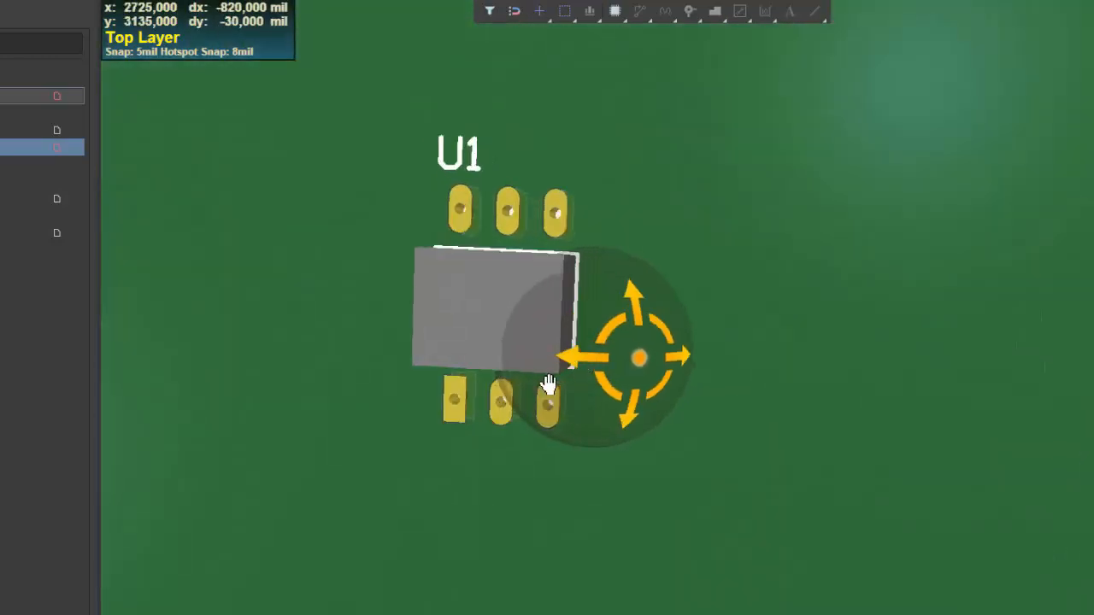
shift+right_drag(548, 384, 557, 286)
key(2)
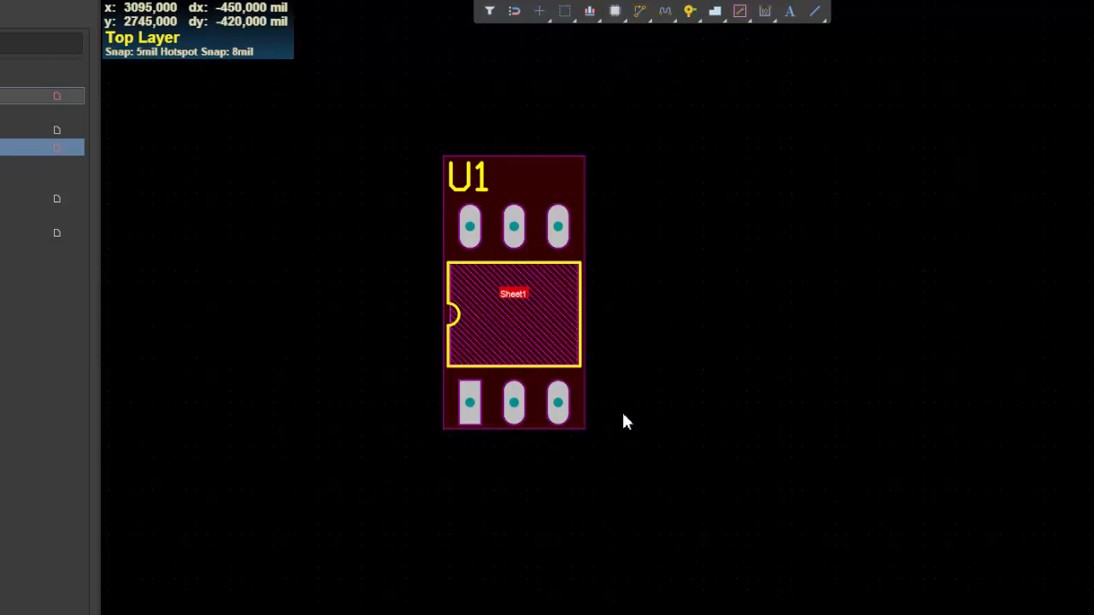
Step: Review the BibliotecaMia PCB and schematic library documents, including the schematic library's component list
double_click(94, 226)
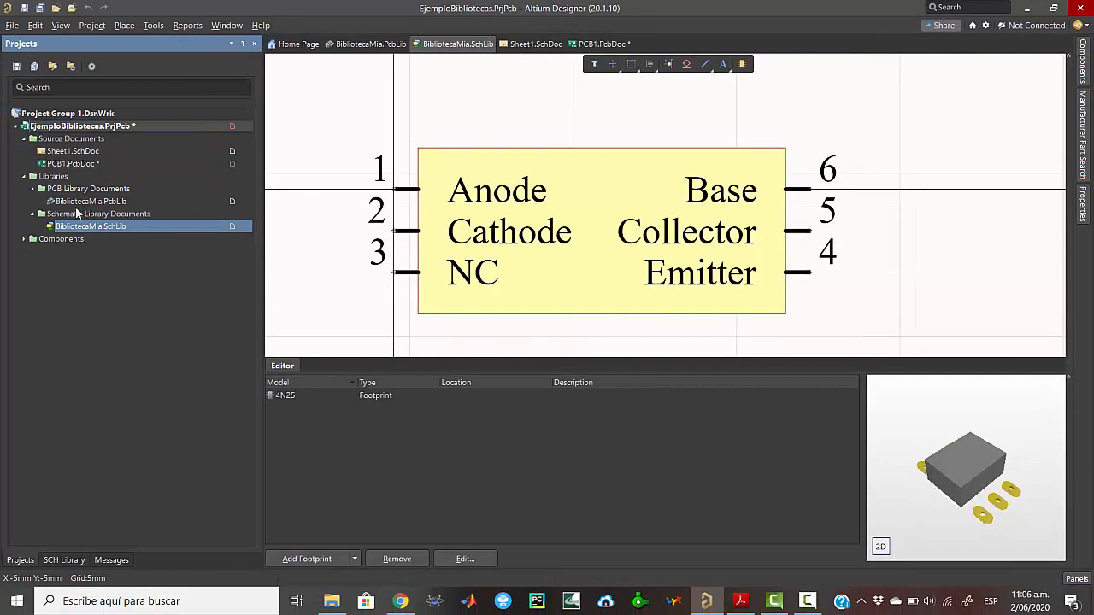
double_click(76, 203)
double_click(70, 227)
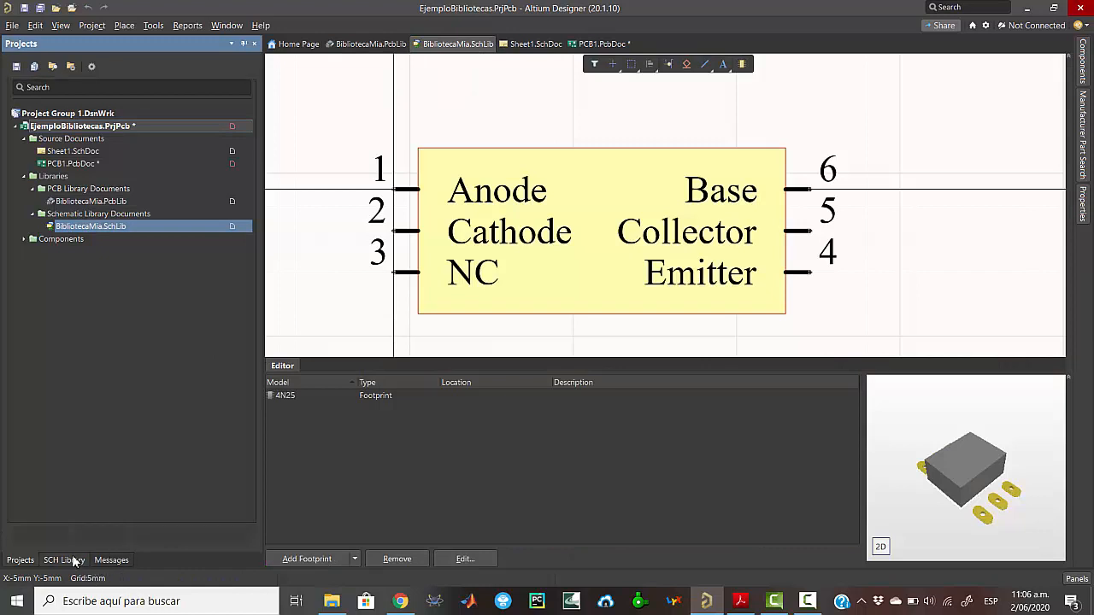
click(72, 557)
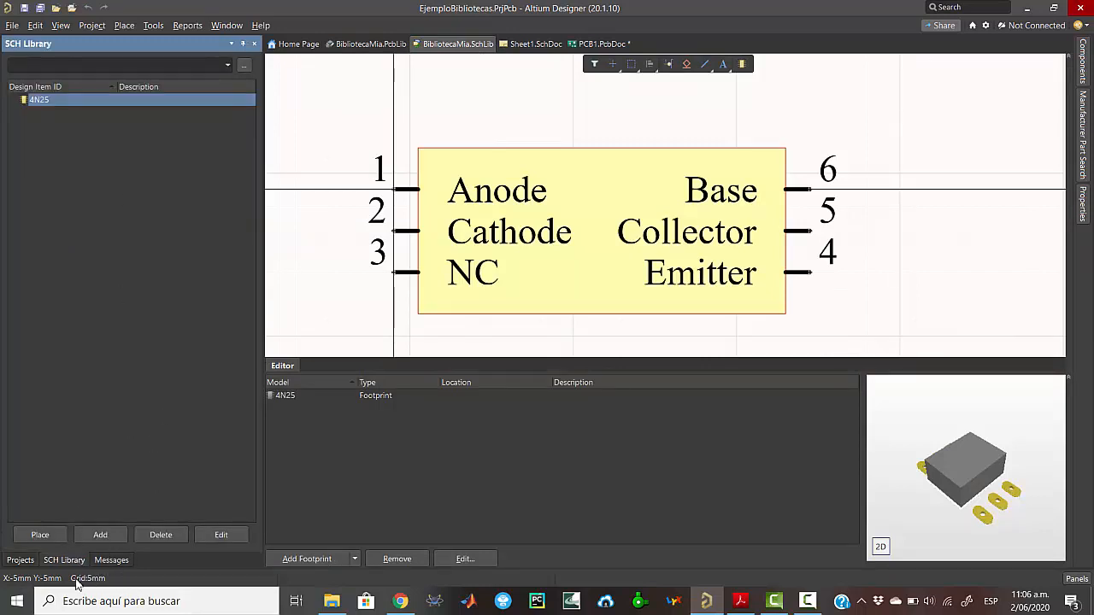
click(20, 559)
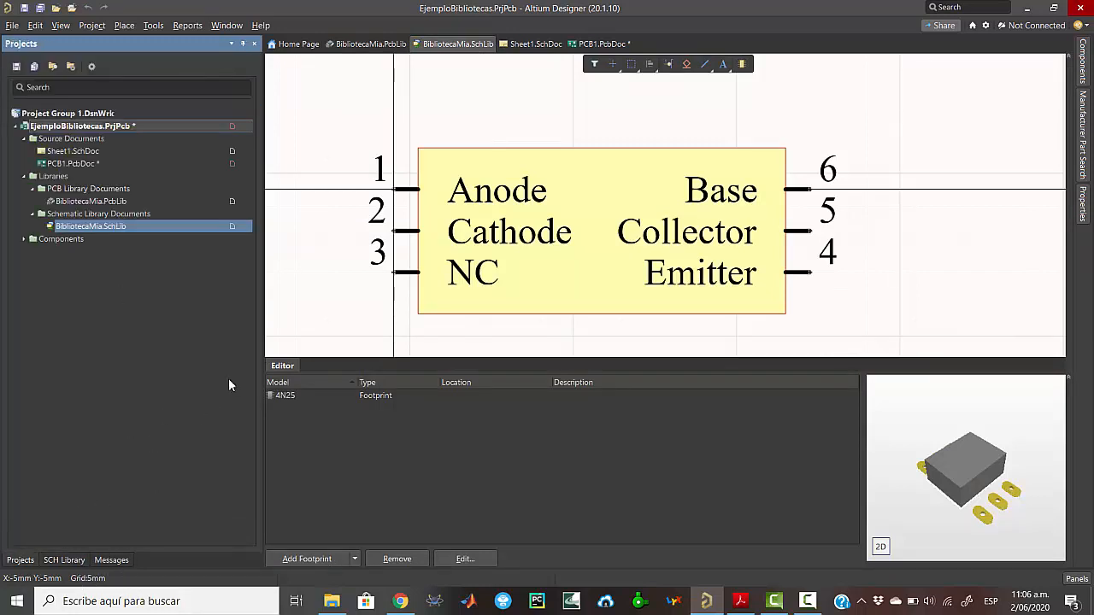